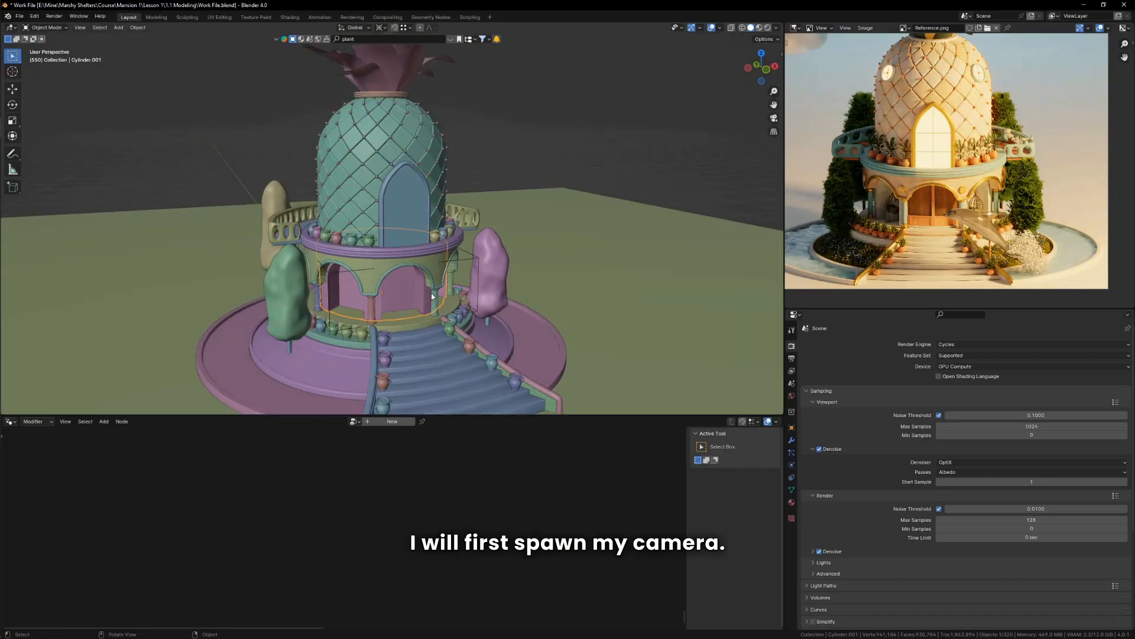
Snap the 3D cursor to the house's dome and add a camera there
left_click(411, 172)
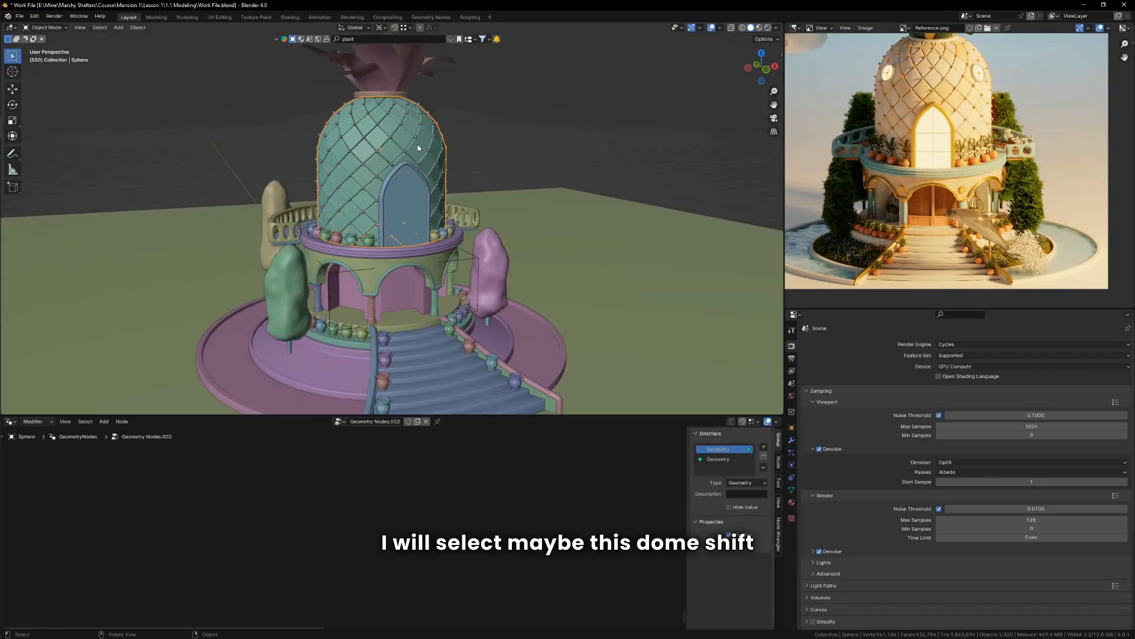
key("shift+s")
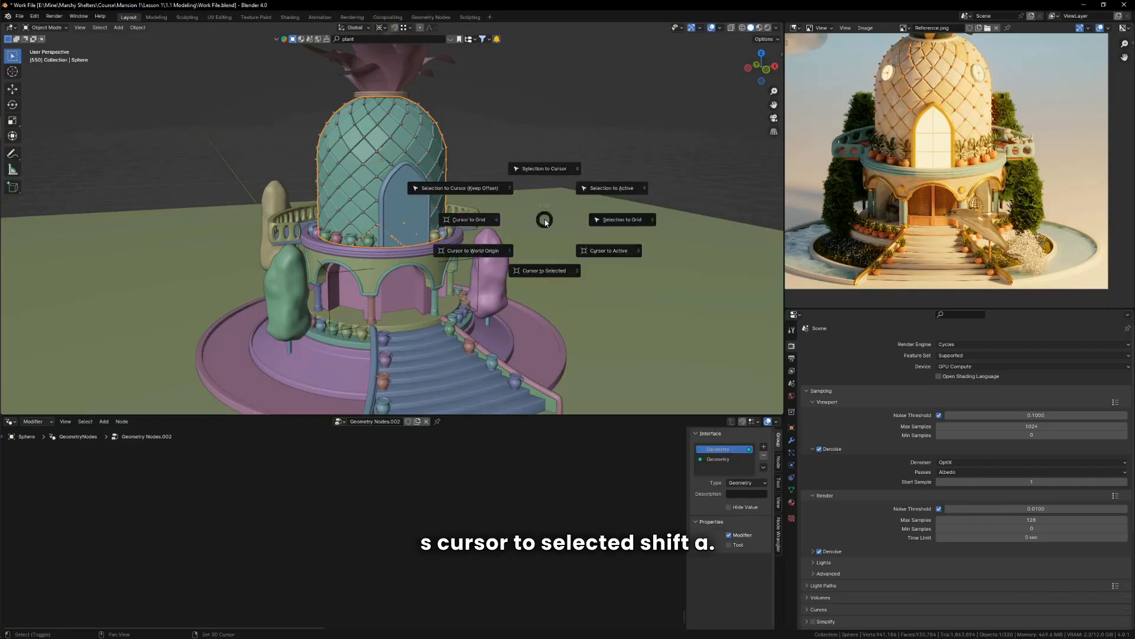
left_click(536, 285)
key("shift+a")
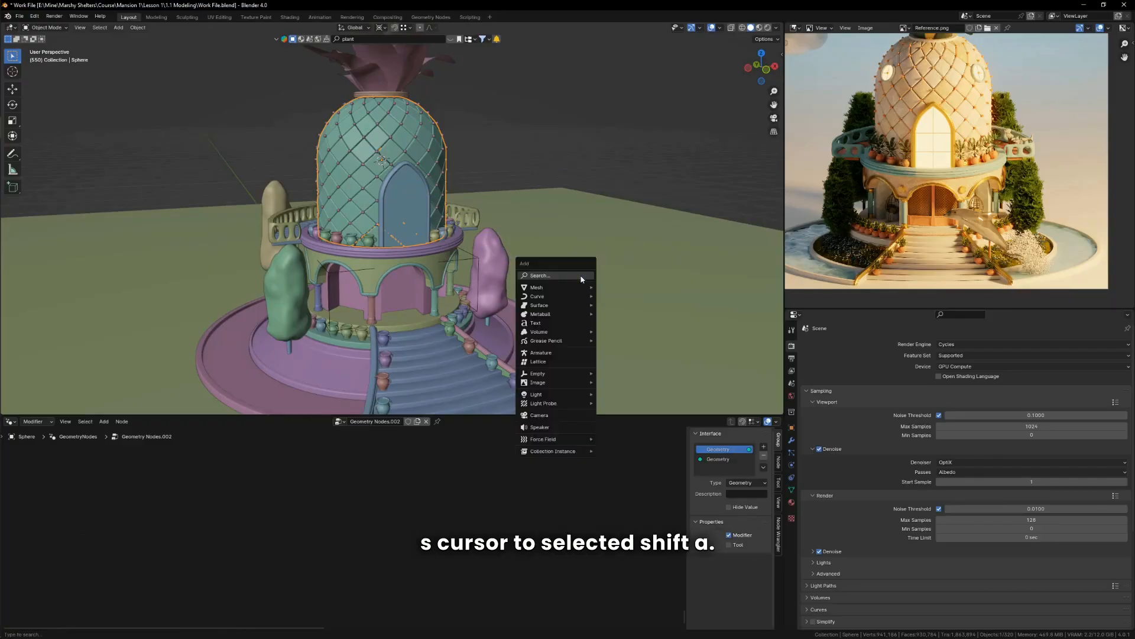
left_click(560, 415)
Move the camera about 21 m back along the global Y axis, out in front of the house
middle_click_drag(385, 166, 416, 183)
scroll(417, 183, "down", 4)
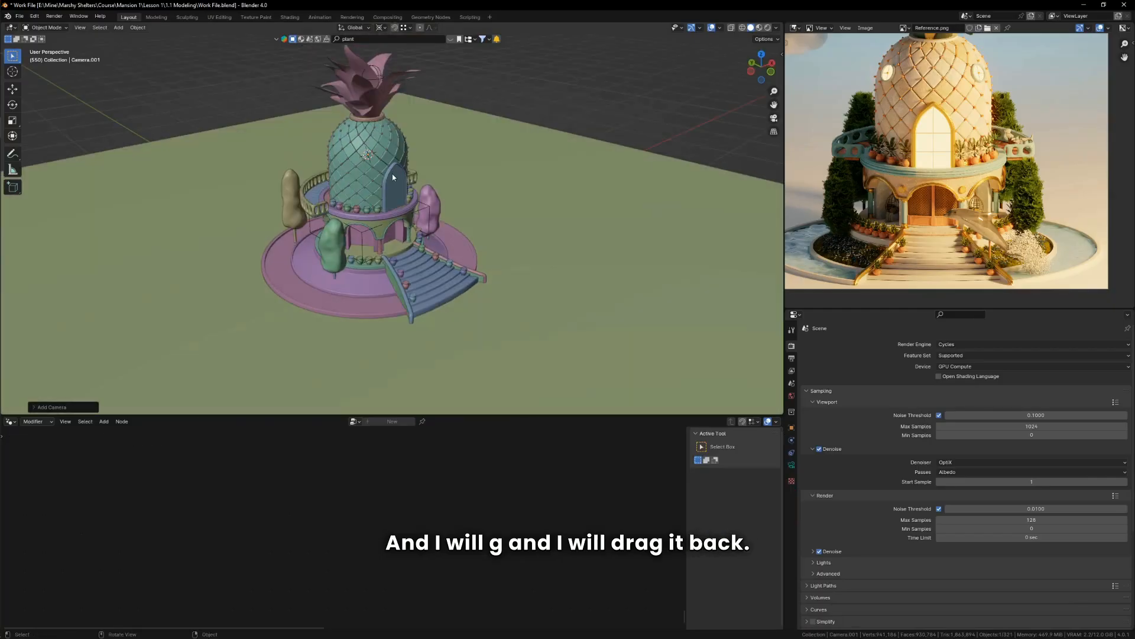
key("g")
key("y")
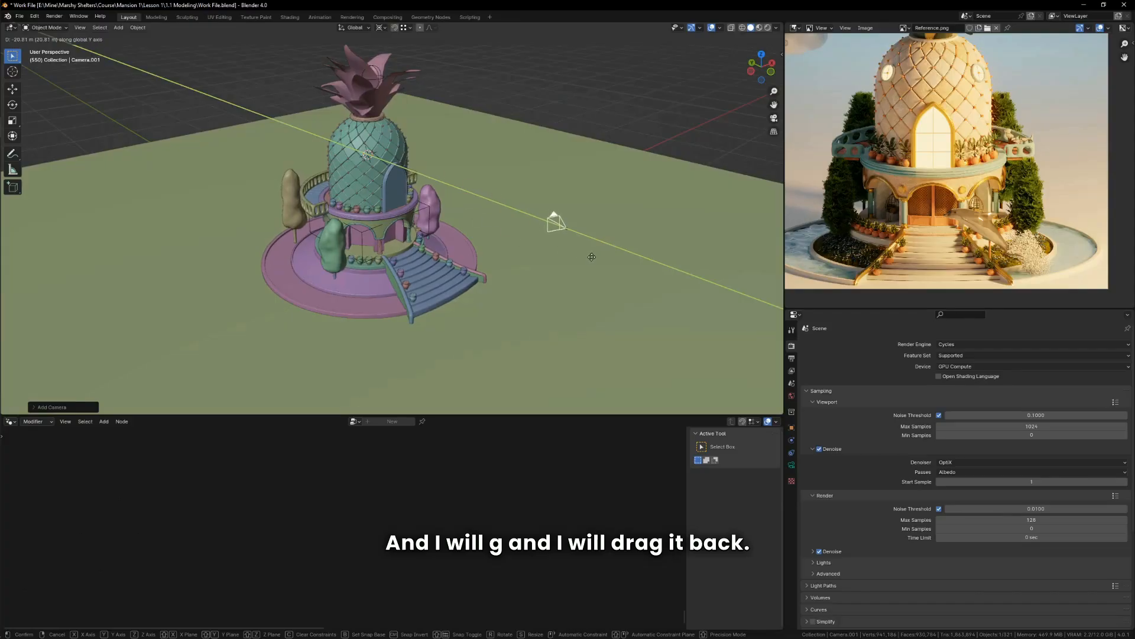
left_click(533, 229)
middle_click_drag(534, 229, 410, 235)
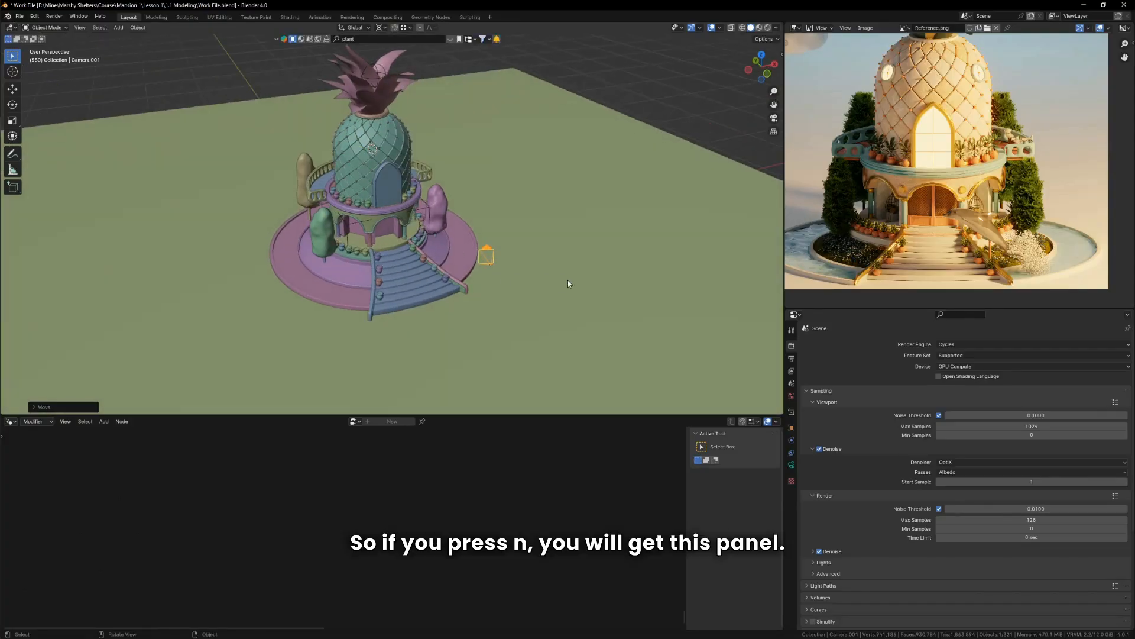
Set the camera's Y and Z rotation to 0°
key("n")
left_click(778, 56)
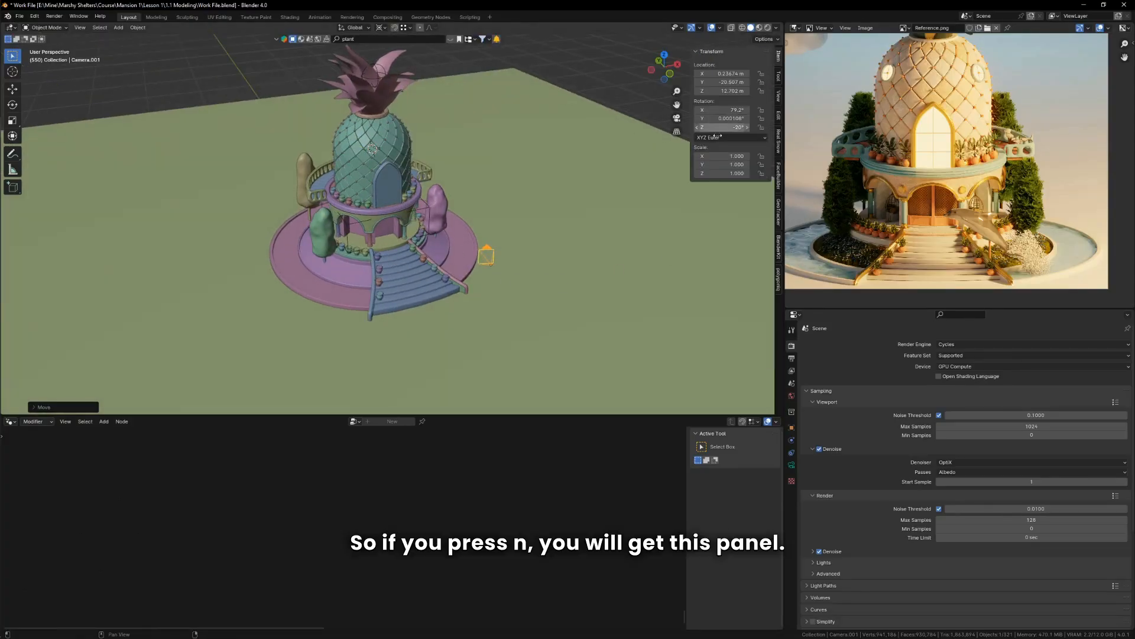
scroll(513, 250, "up", 3)
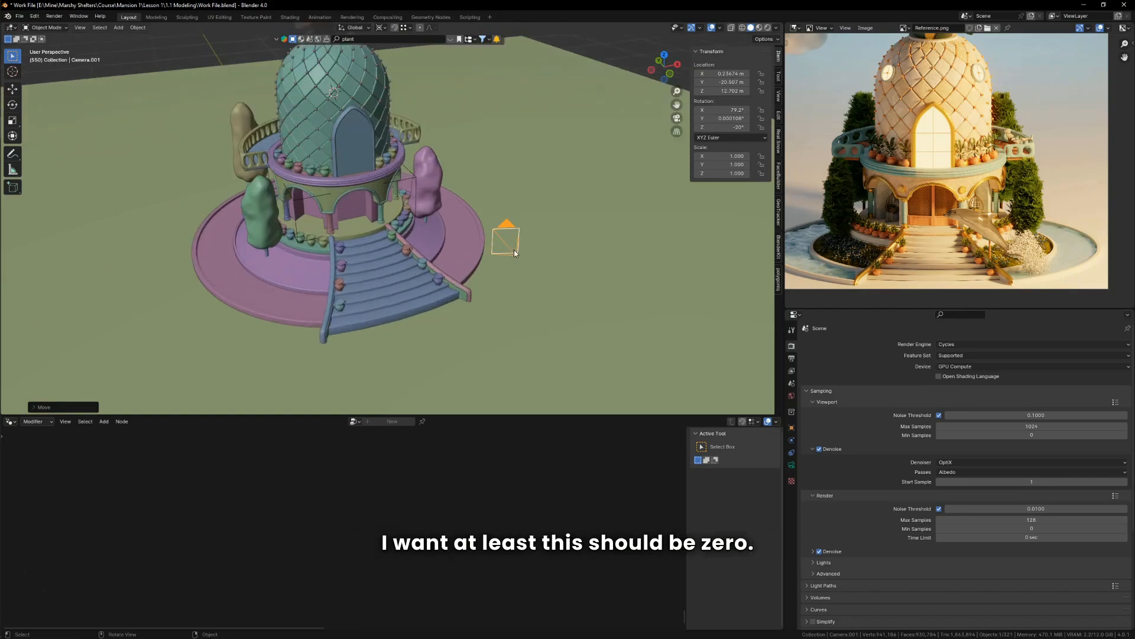
double_click(732, 119)
type("0")
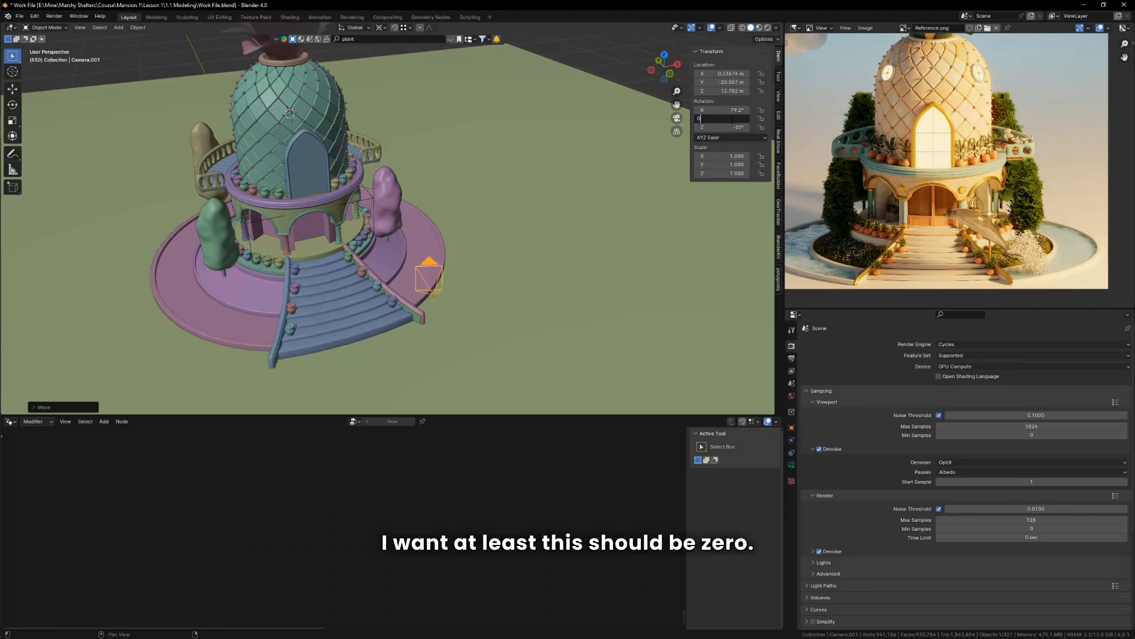
key("Return")
double_click(720, 128)
type("0")
key("Return")
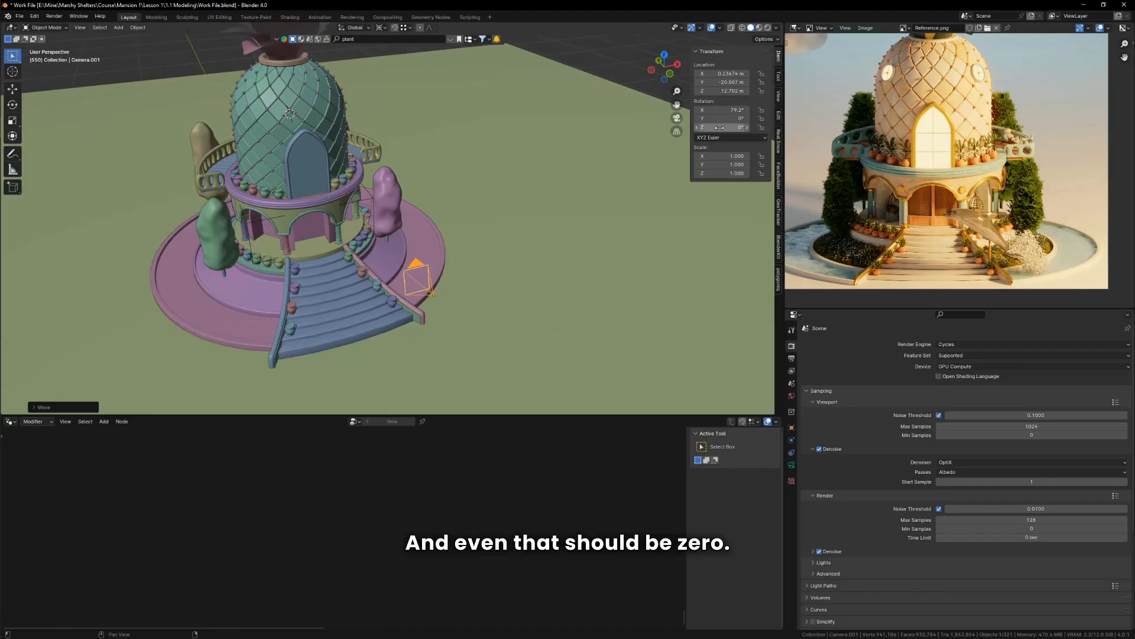
Set the camera's X rotation to 90° so that it faces straight at the house
double_click(721, 110)
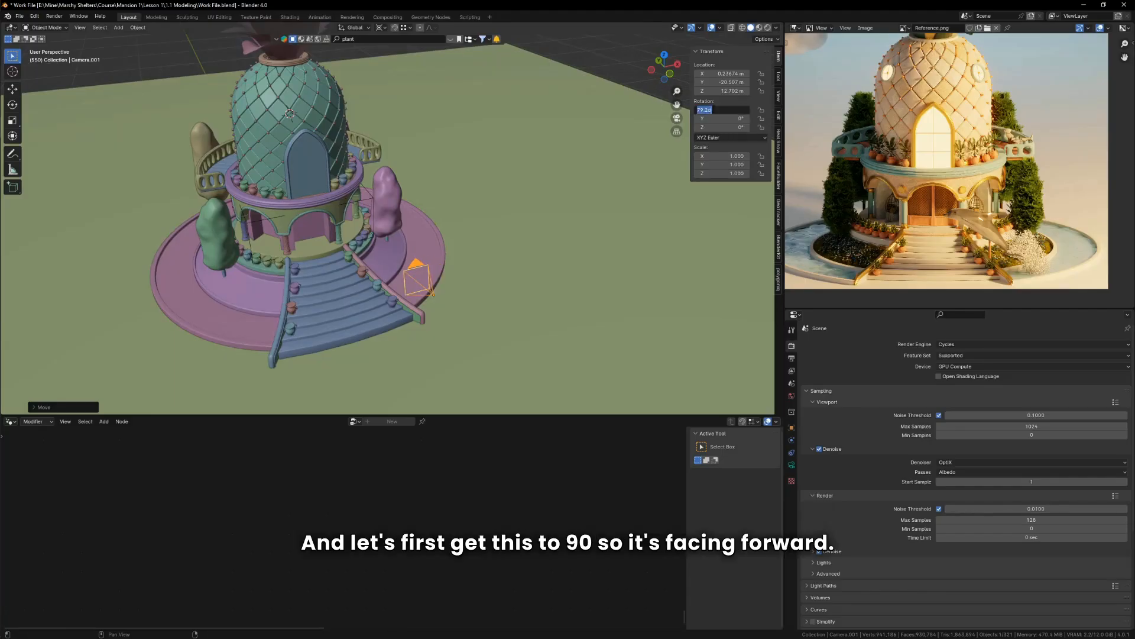
type("0")
key("Return")
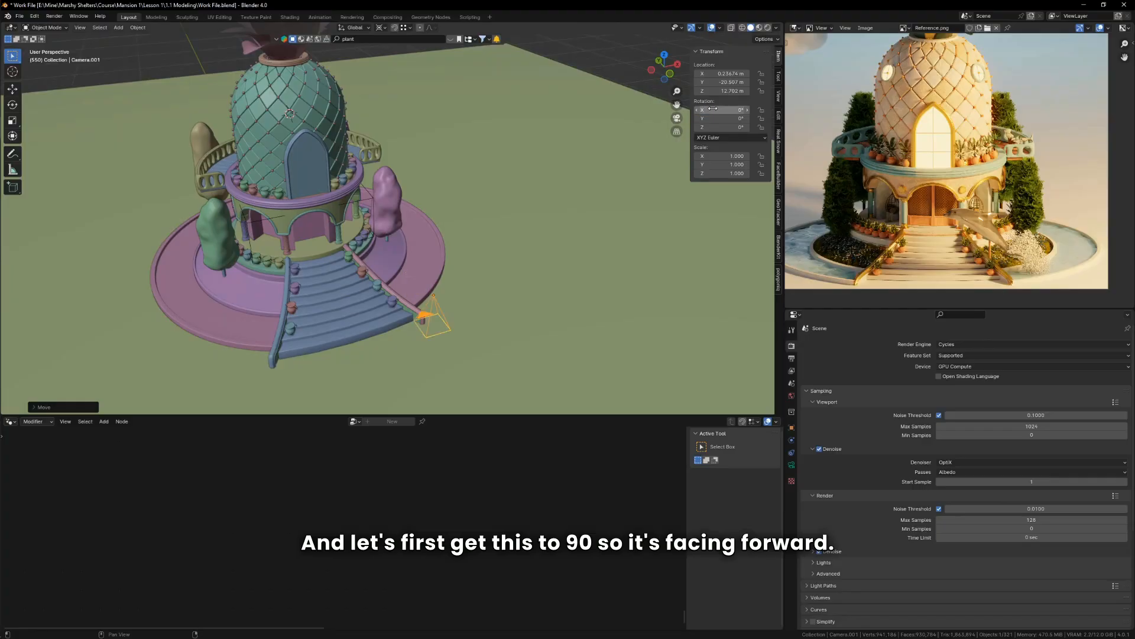
double_click(713, 109)
type("90")
key("Return")
Widen the 3D viewport at the expense of the reference image and split it into two side-by-side views
middle_click_drag(269, 218, 290, 213)
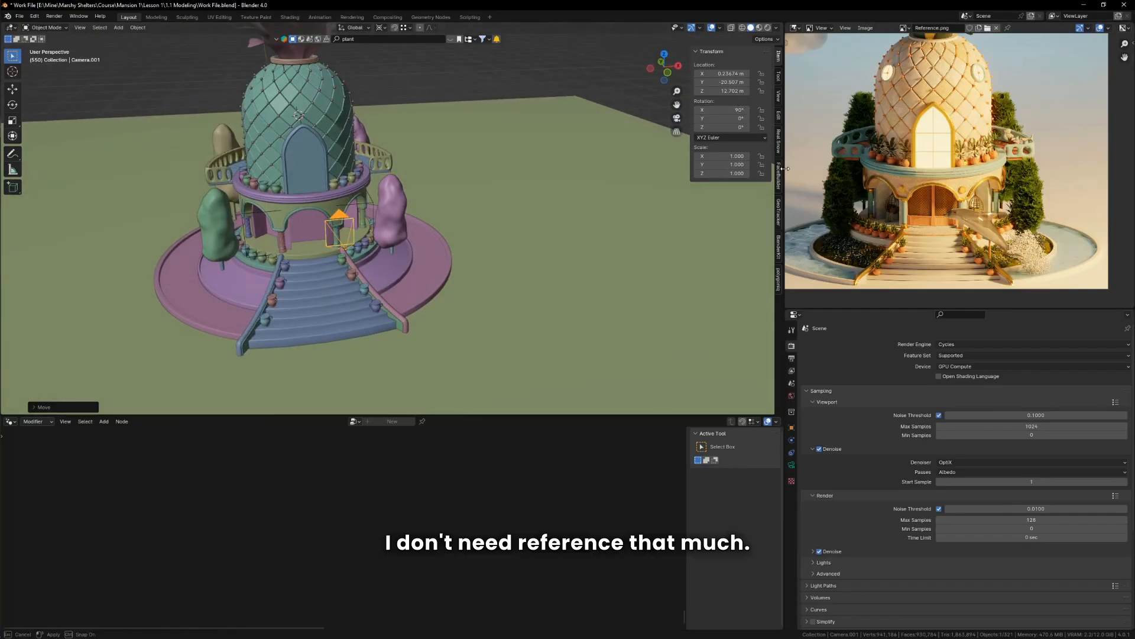
left_click_drag(782, 170, 919, 172)
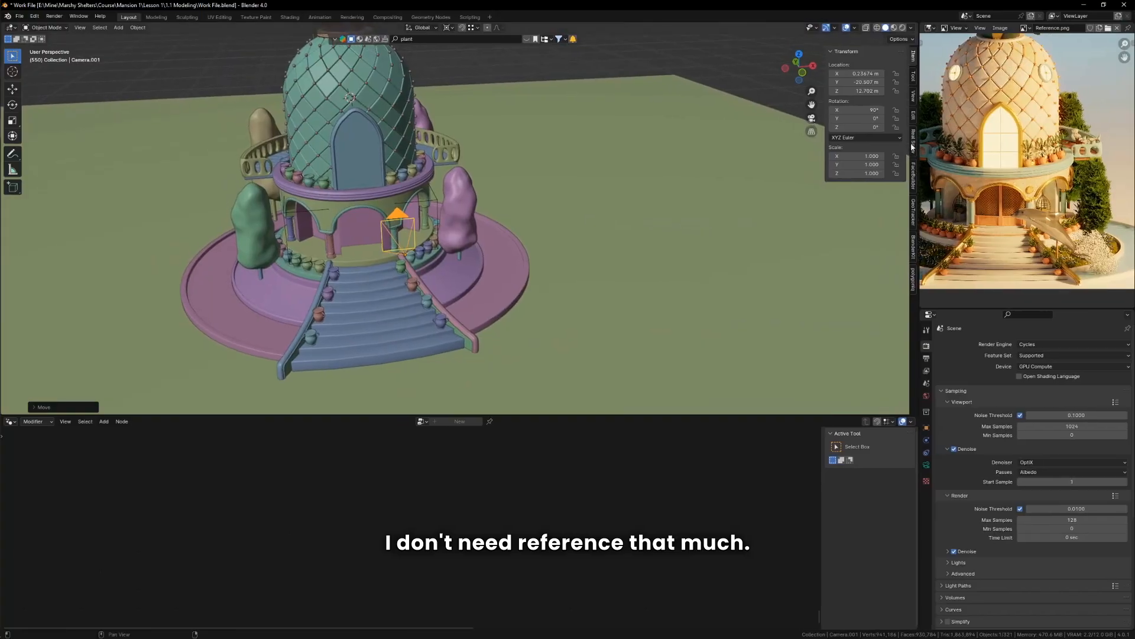
key("n")
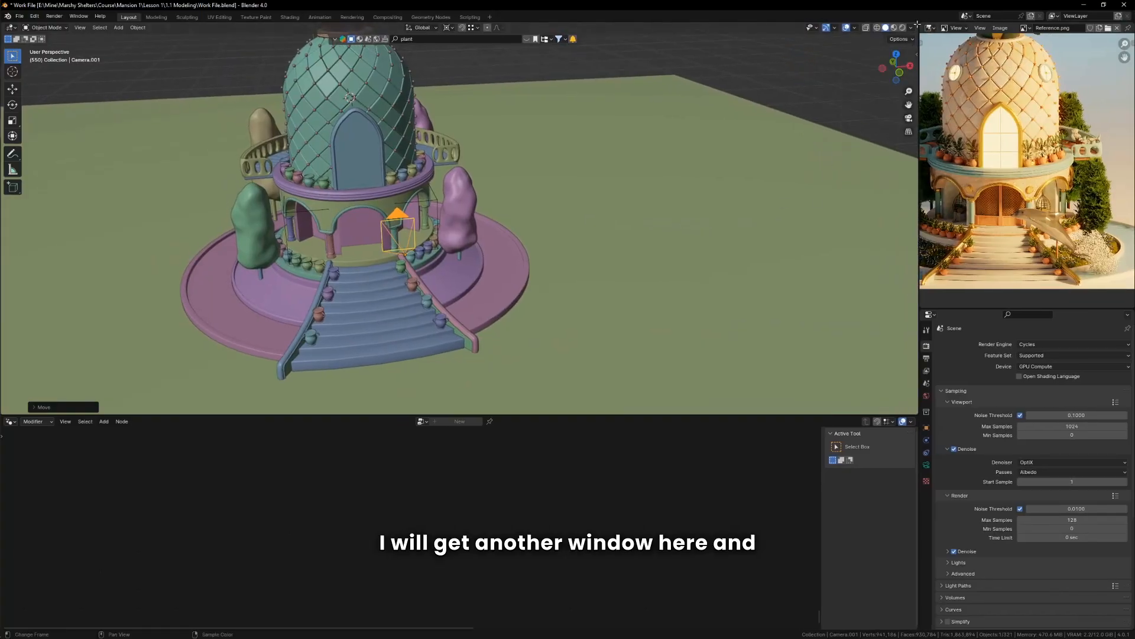
left_click_drag(917, 24, 644, 84)
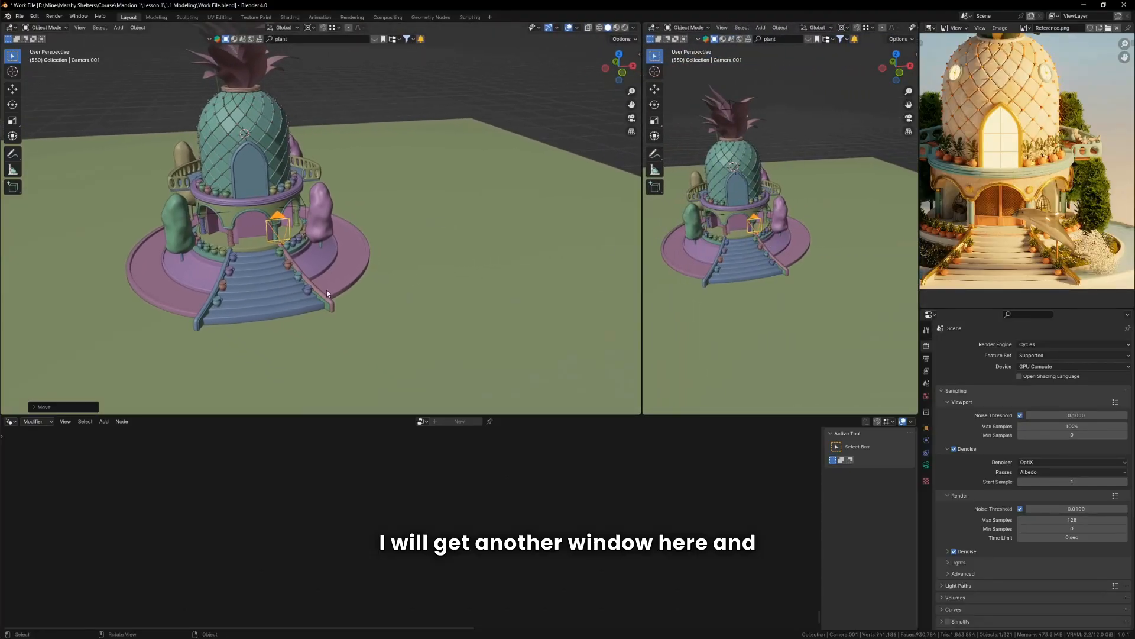
Make the new narrow viewport look through the camera and hide its toolbar
scroll(326, 290, "down", 2)
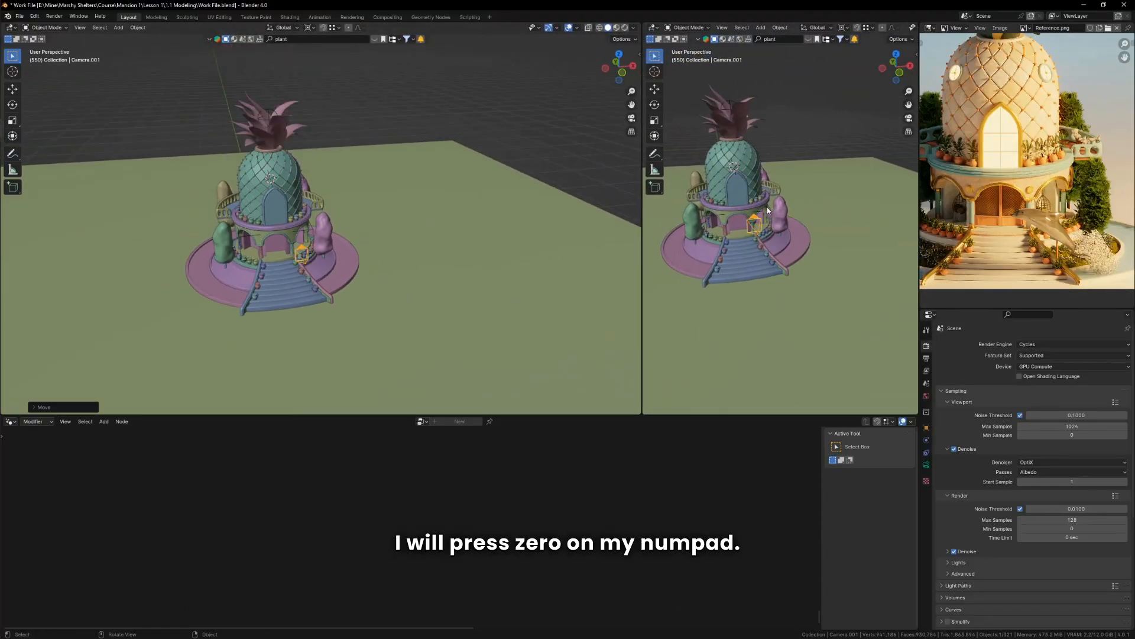
key("KP_0")
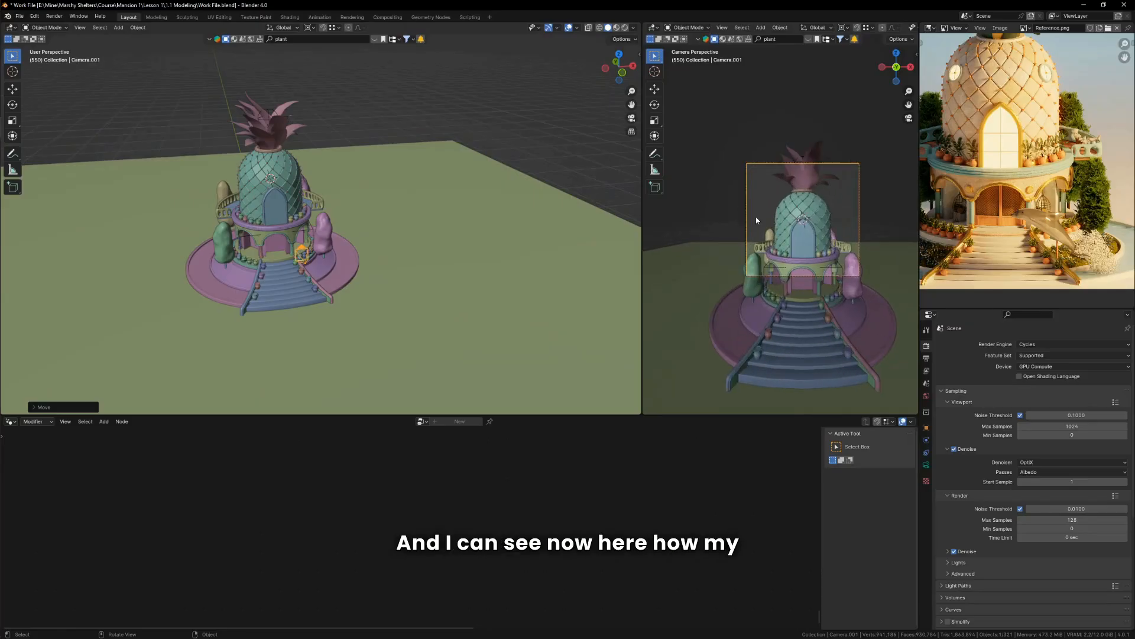
key("t")
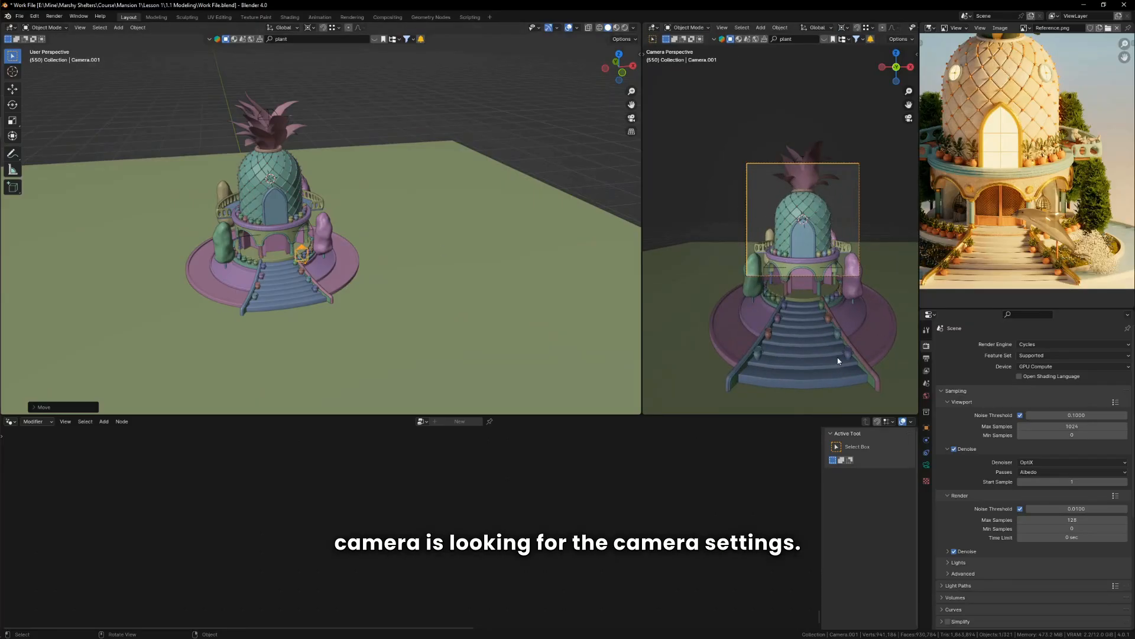
Change the camera's lens type to Orthographic and set its passepartout opacity to 1.000
left_click(926, 464)
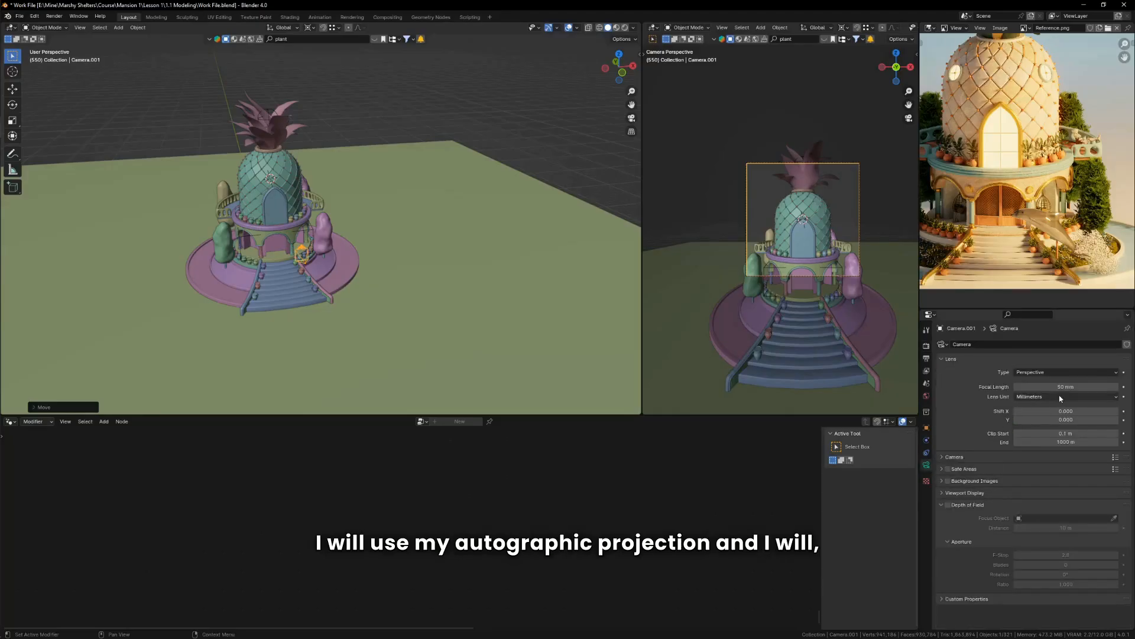
left_click(1053, 375)
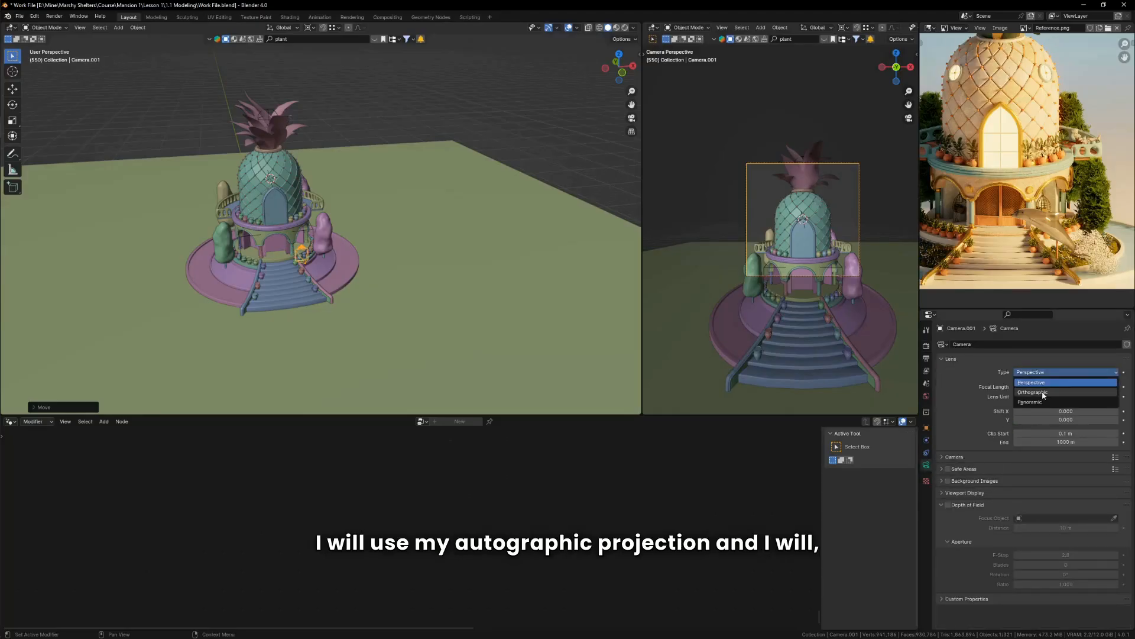
left_click(1043, 394)
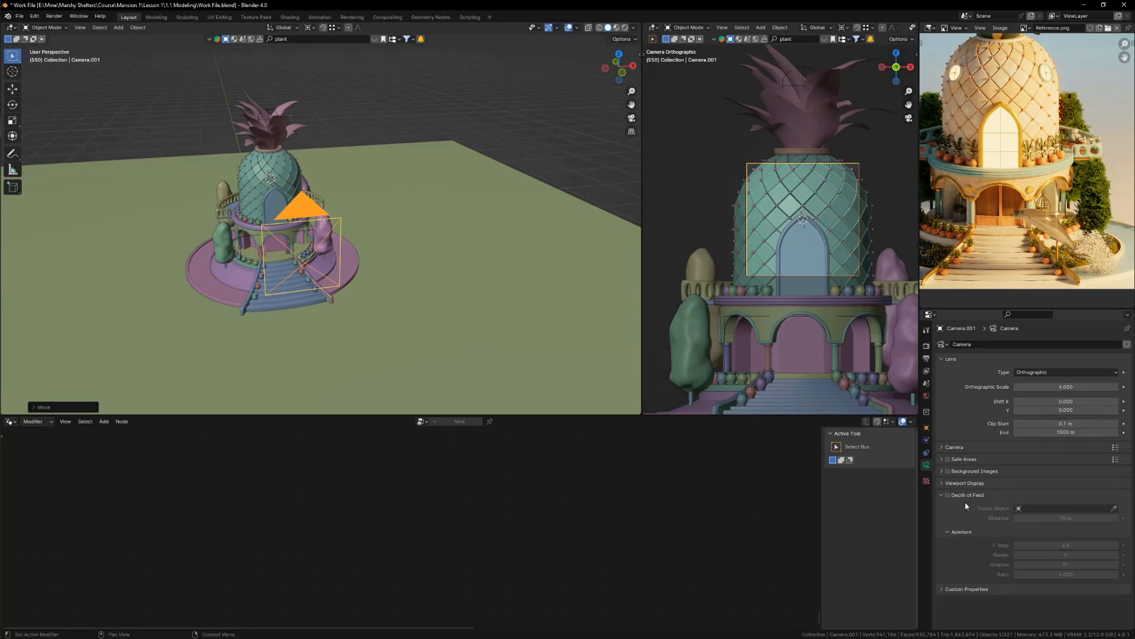
left_click(959, 483)
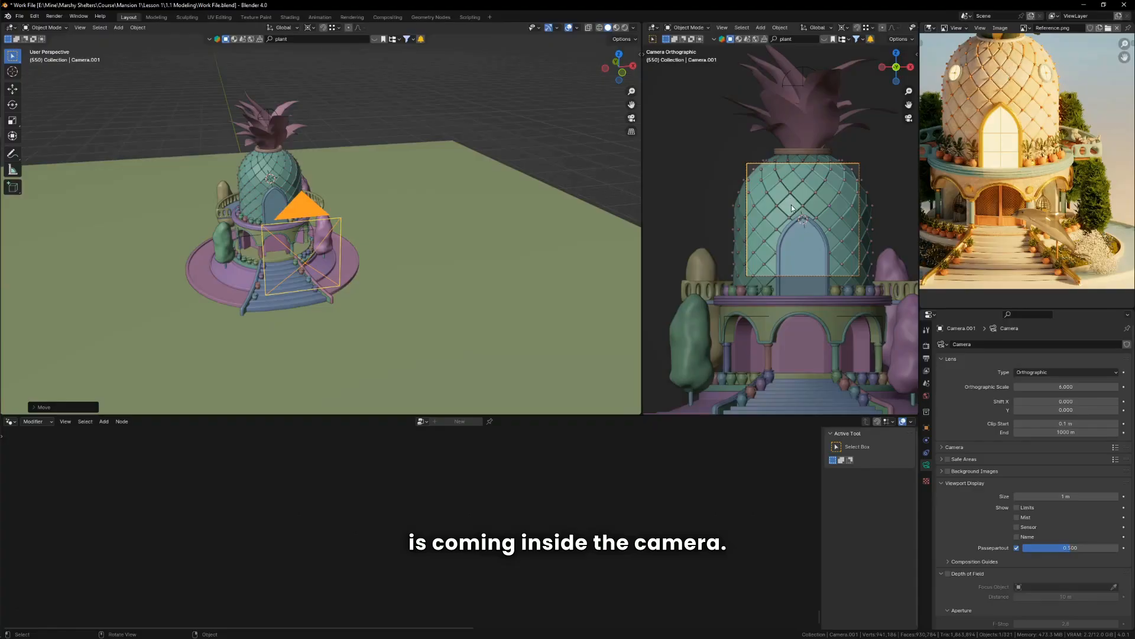
left_click_drag(1097, 551, 1118, 551)
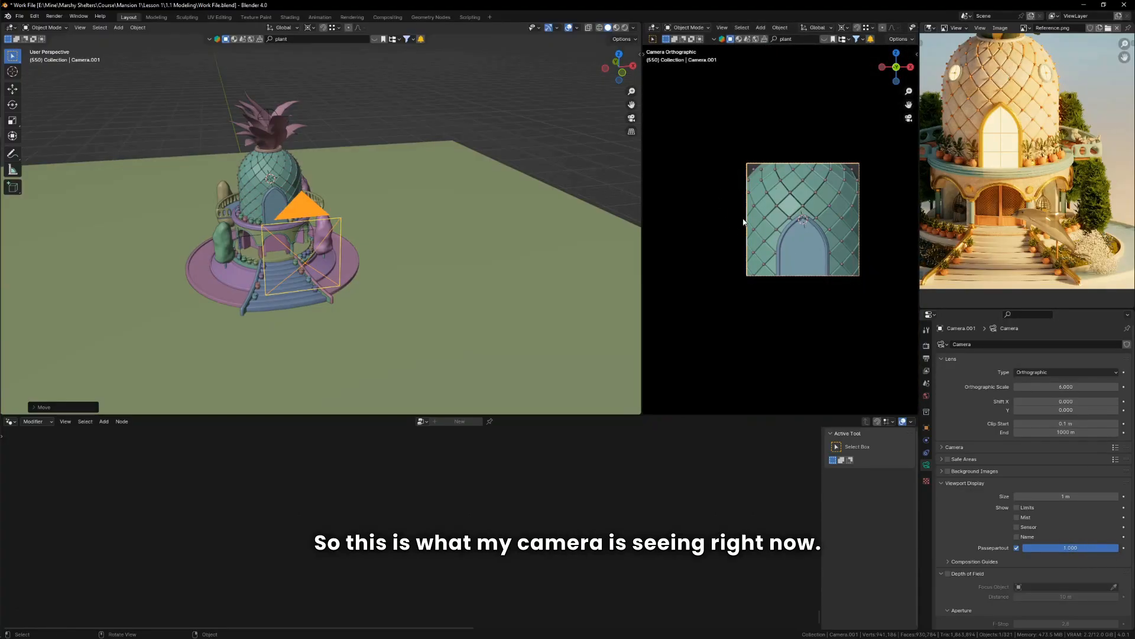
Increase the camera's orthographic scale to about 22.27 so the whole house fits the frame
scroll(810, 216, "up", 2)
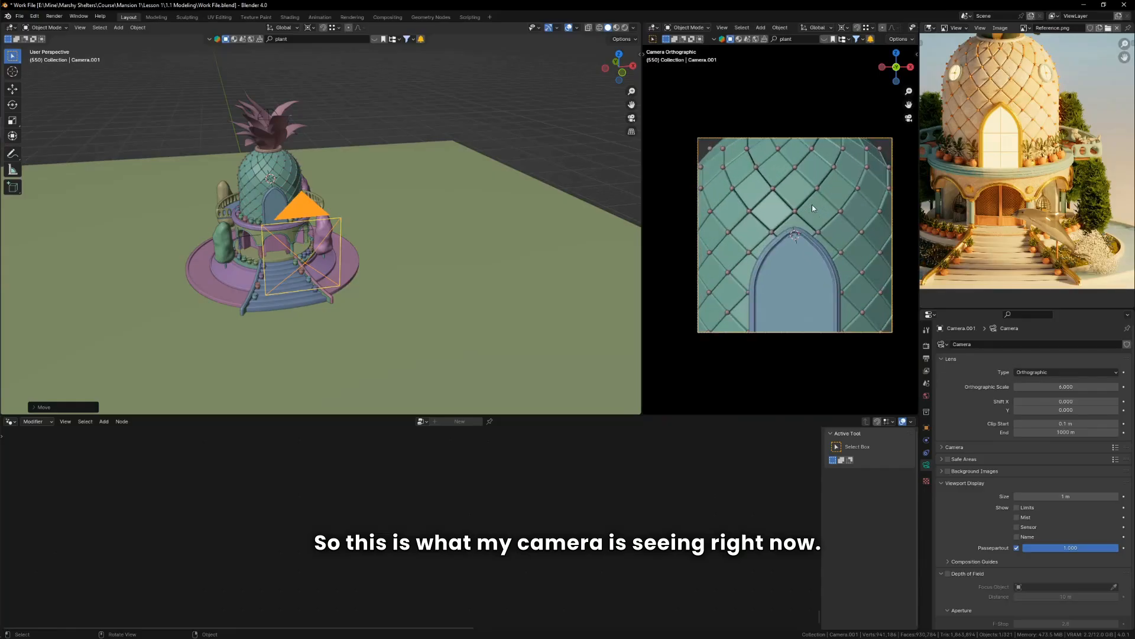
scroll(810, 213, "down", 2)
scroll(801, 223, "up", 2)
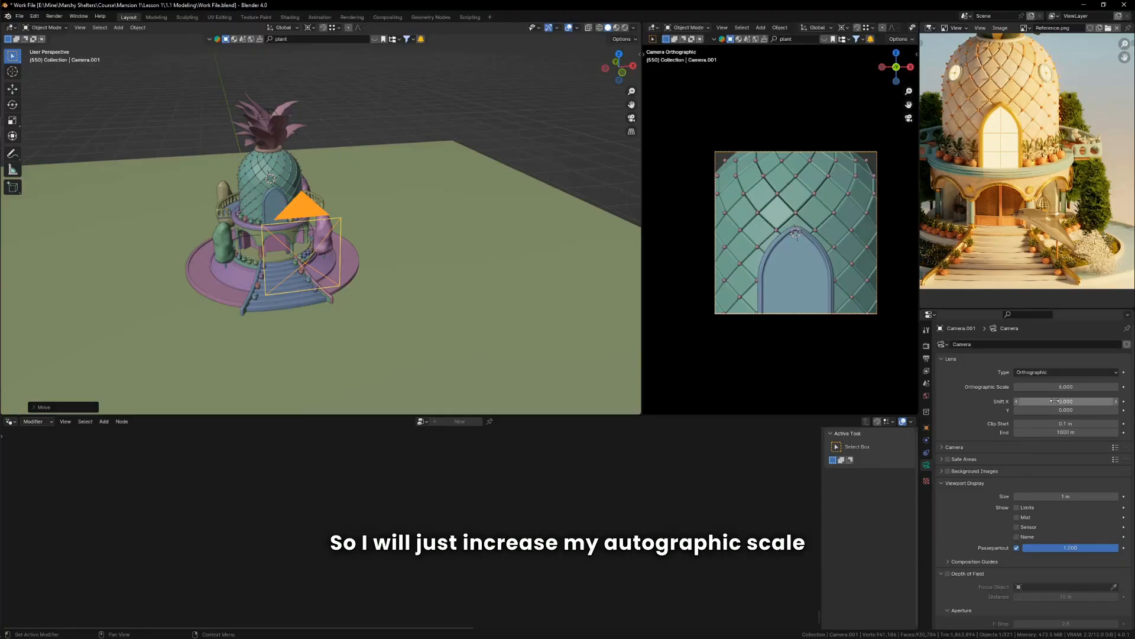
left_click_drag(1064, 387, 1134, 387)
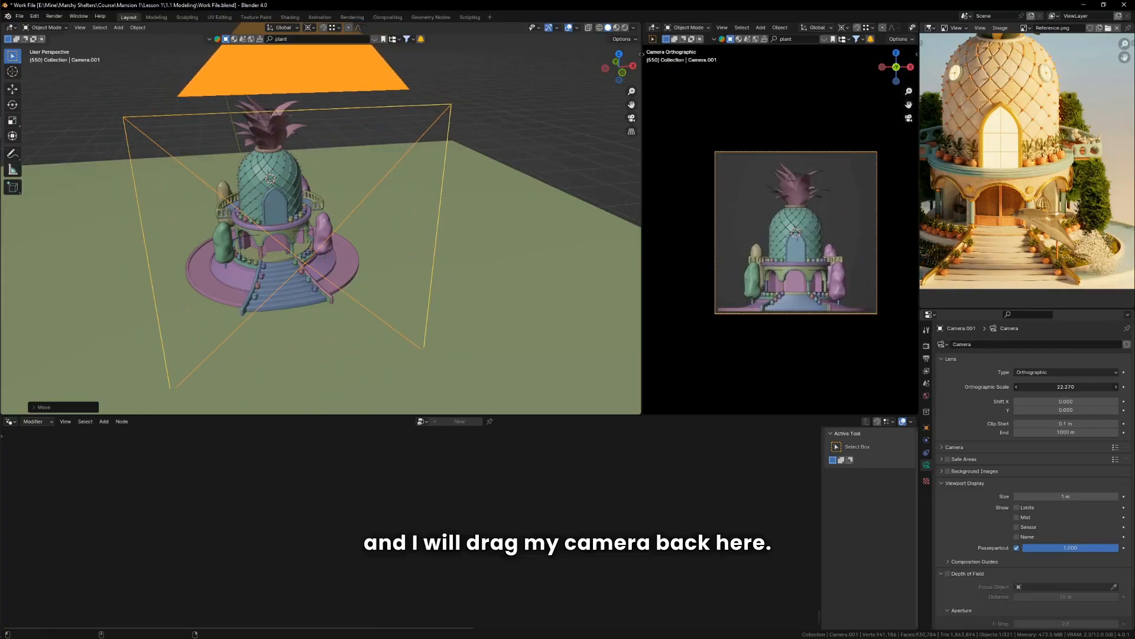
Move the camera further back along the global Y axis to about -39 m
scroll(217, 290, "down", 3)
middle_click_drag(215, 290, 301, 265)
key("g")
key("y")
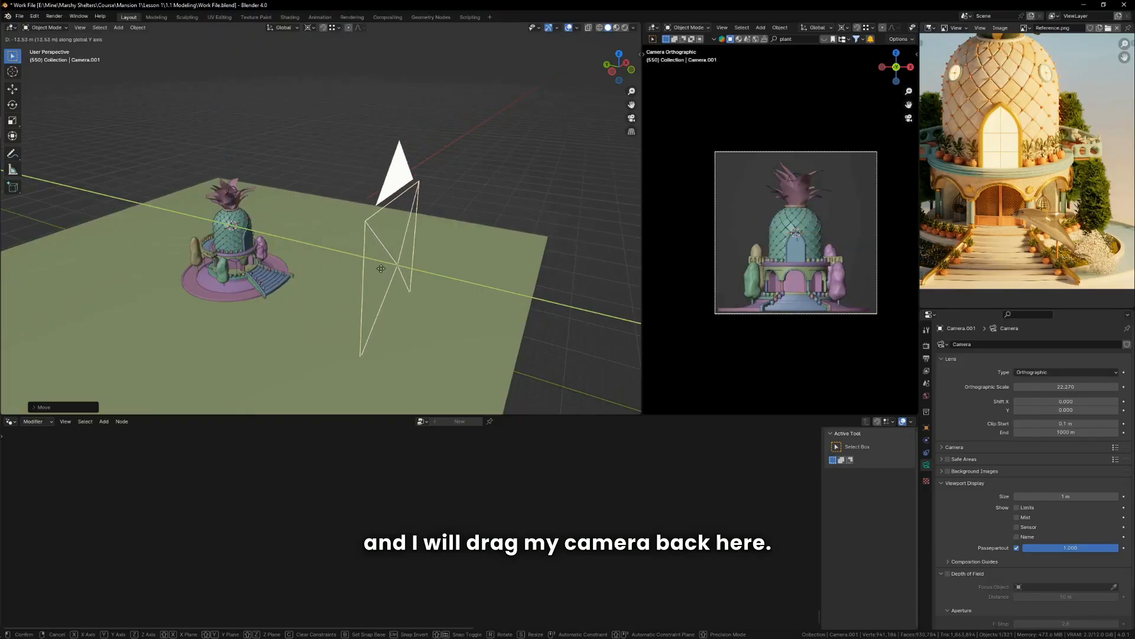
left_click(401, 274)
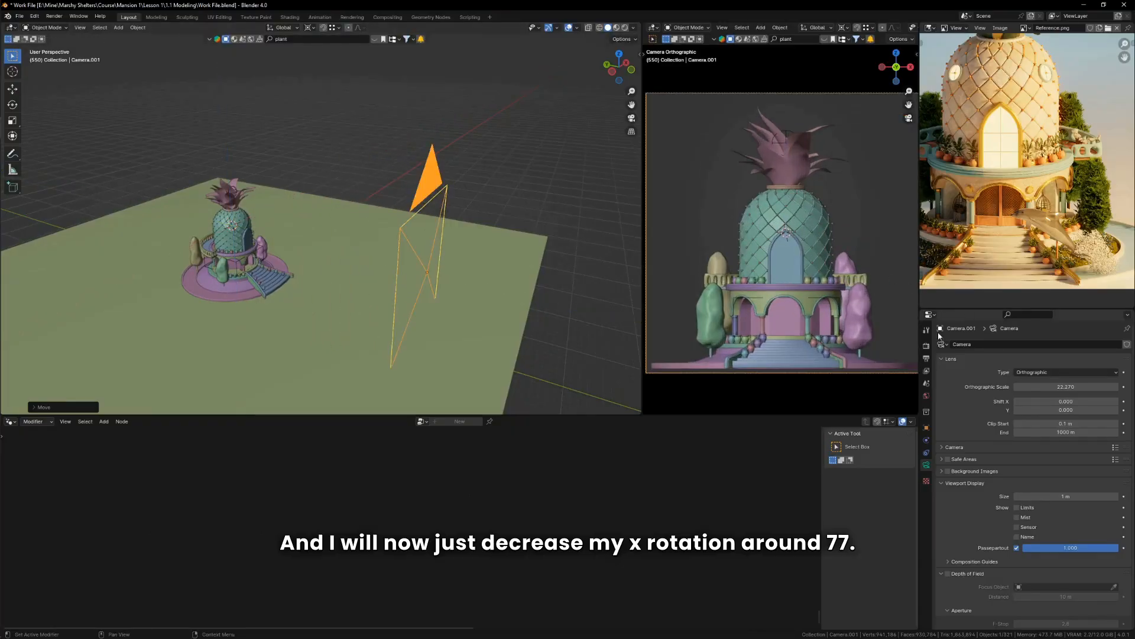
Tilt the camera to an X rotation of about 77° and raise it along Z to about 19 m to reframe the house
key("n")
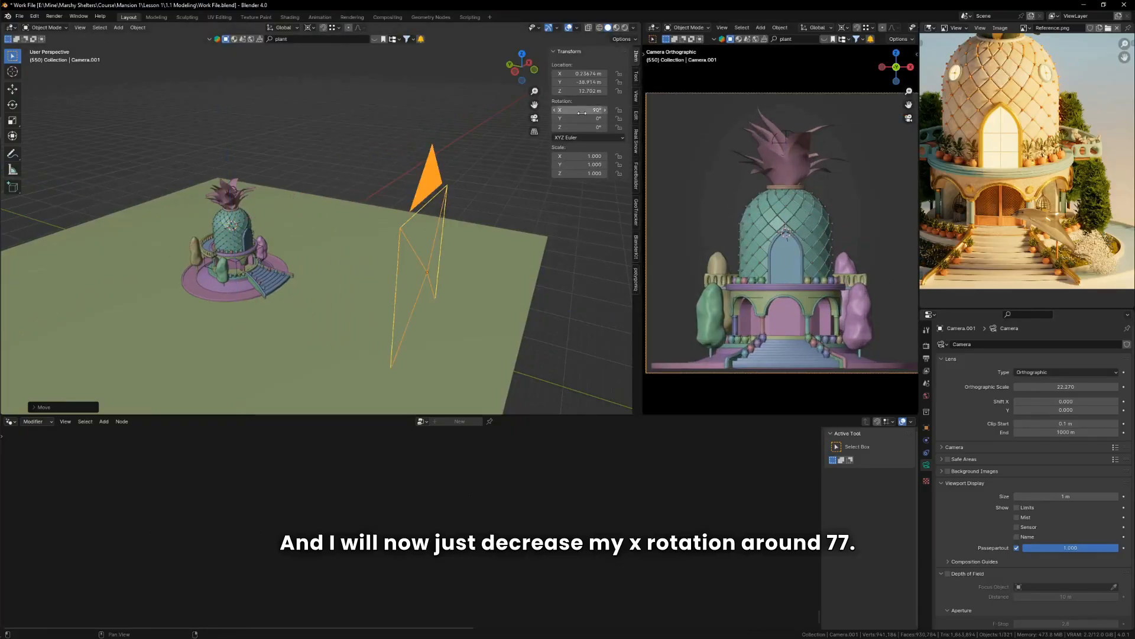
left_click_drag(582, 112, 519, 112)
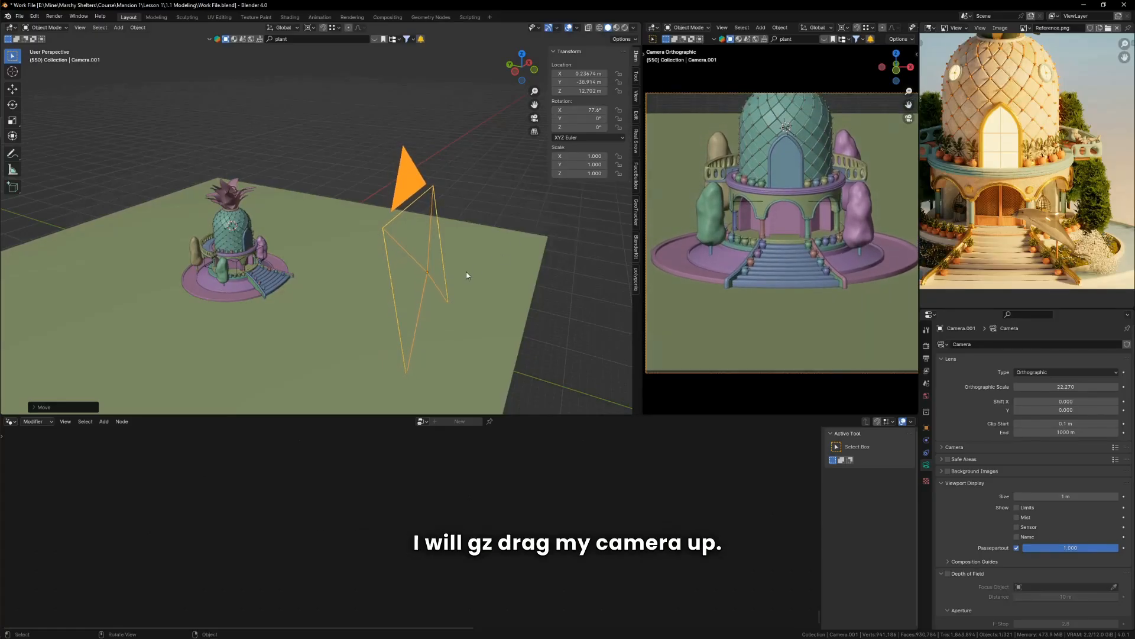
key("g")
key("z")
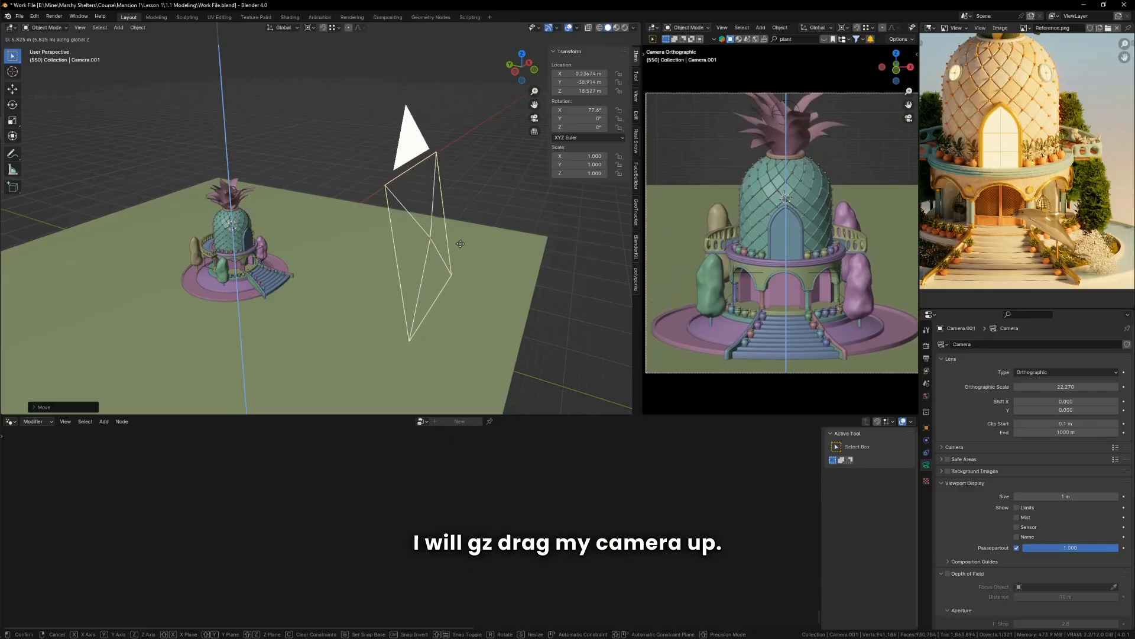
left_click(463, 245)
scroll(727, 237, "down", 3)
scroll(747, 223, "up", 1)
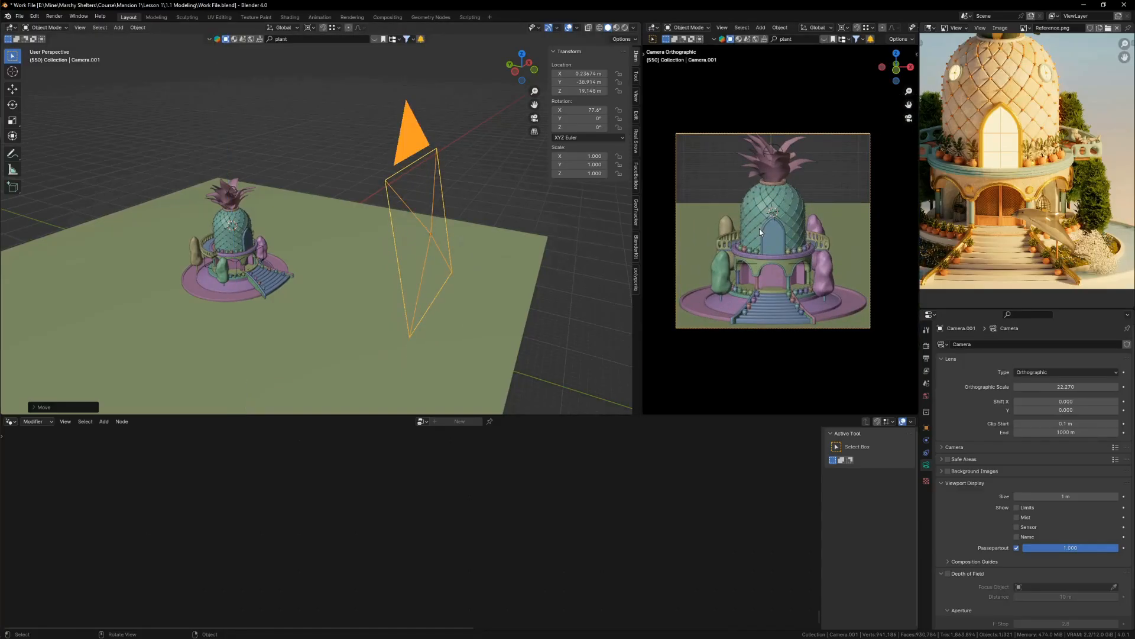
Scale the ground plane in X and Y only, to about 337 m per side
scroll(961, 219, "down", 2)
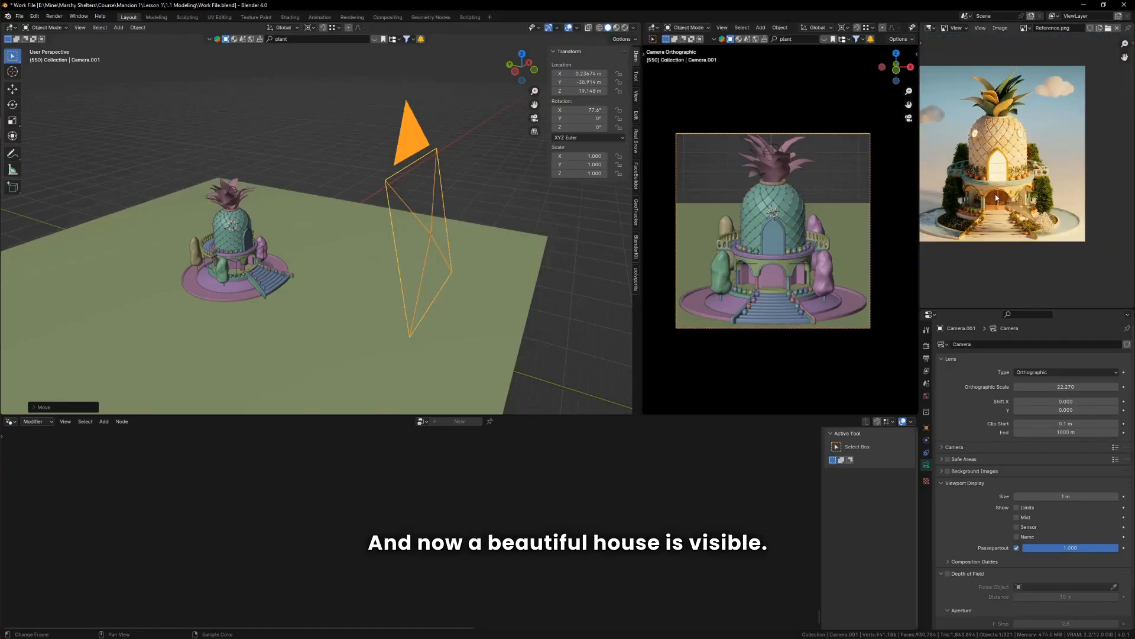
scroll(332, 286, "down", 1)
left_click(333, 285)
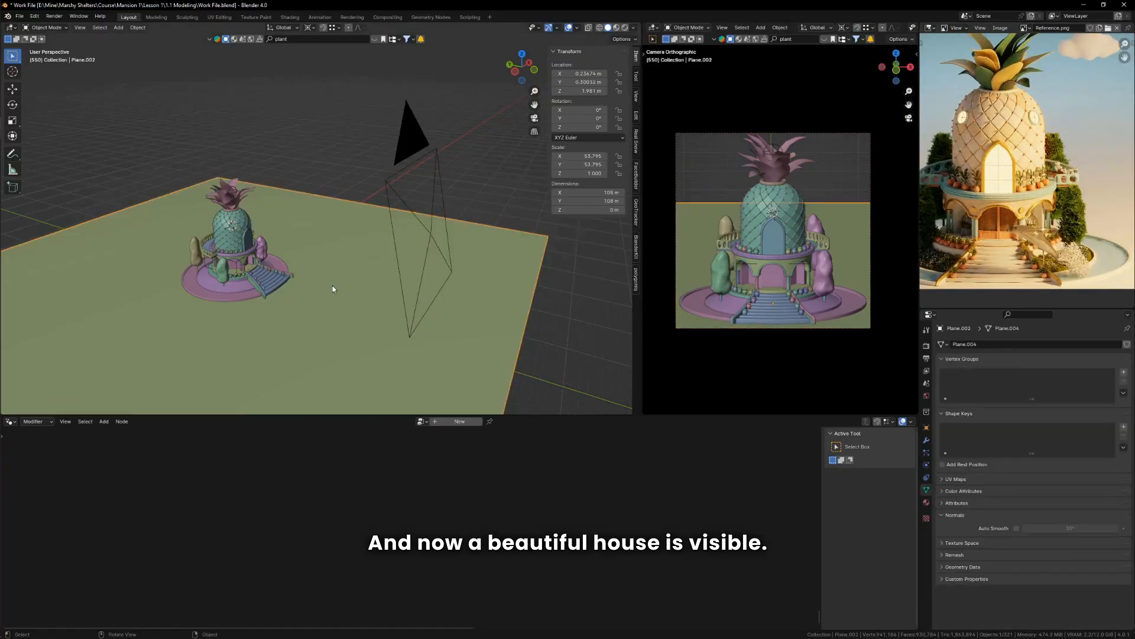
scroll(333, 285, "down", 2)
key("s")
key("shift+z")
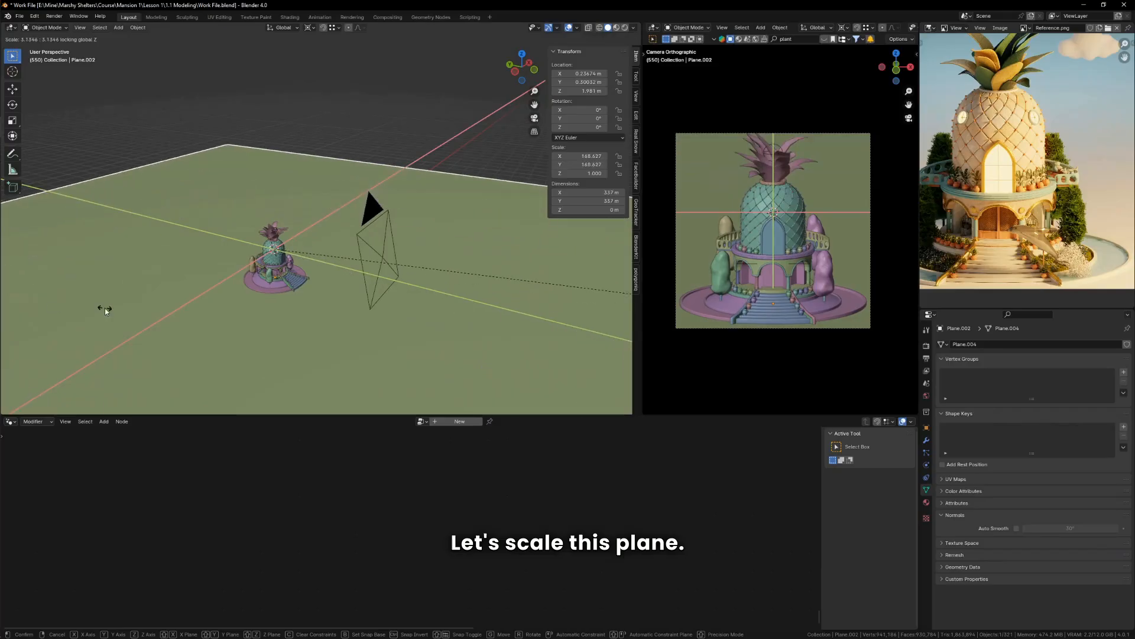
left_click(104, 309)
Rotate the leaf crown on top of the house about the global Z axis to a better-looking angle
left_click(280, 234)
scroll(276, 236, "up", 2)
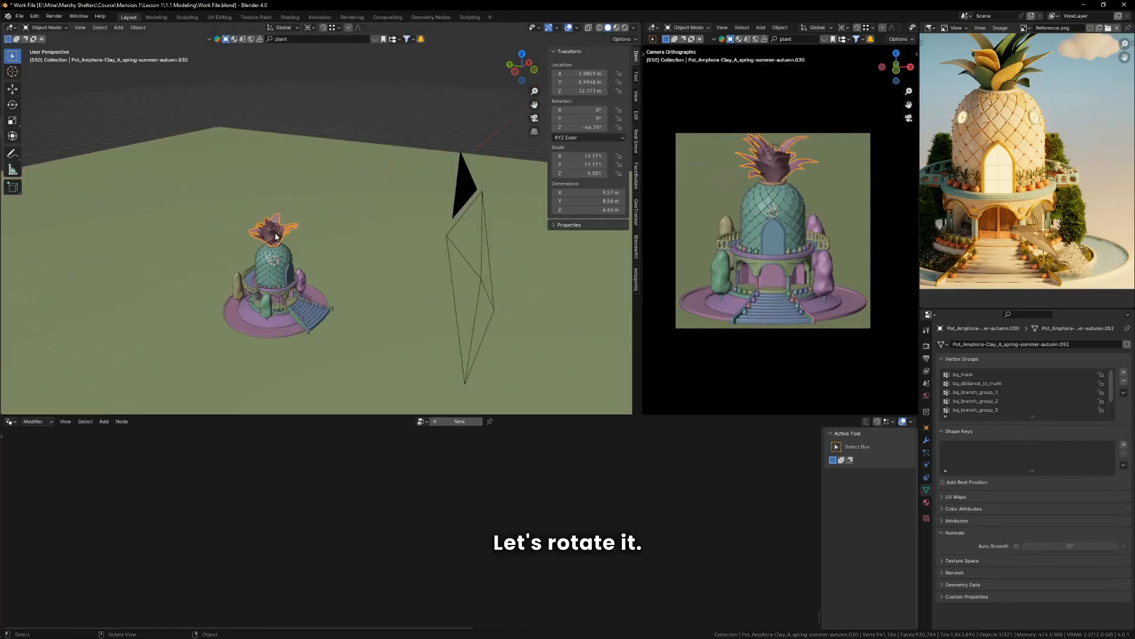
key("r")
key("z")
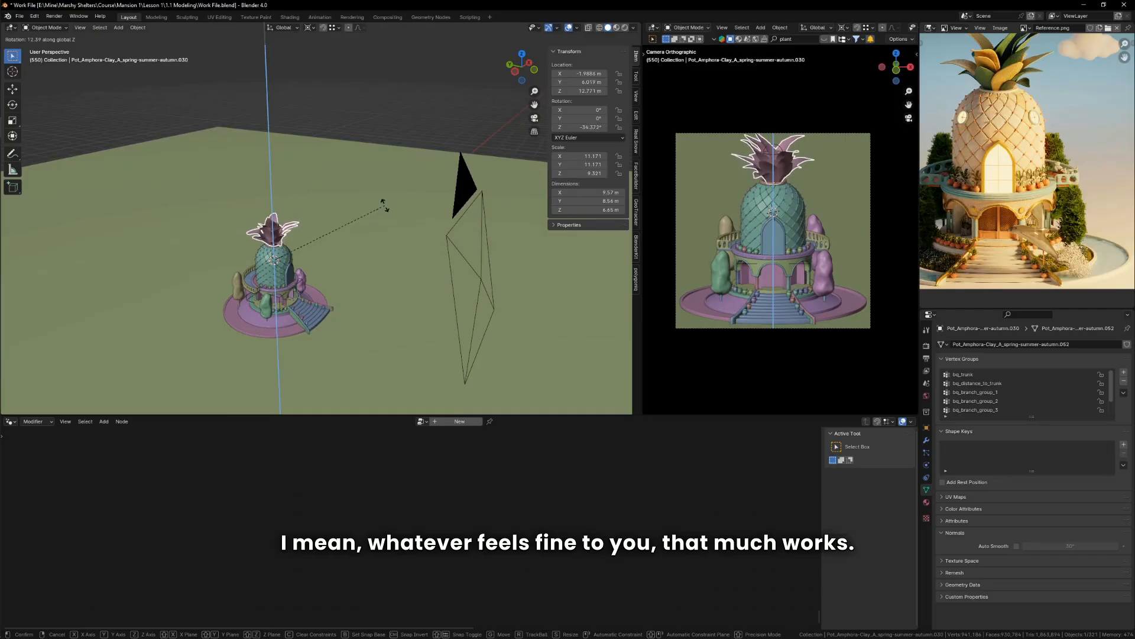
left_click(288, 163)
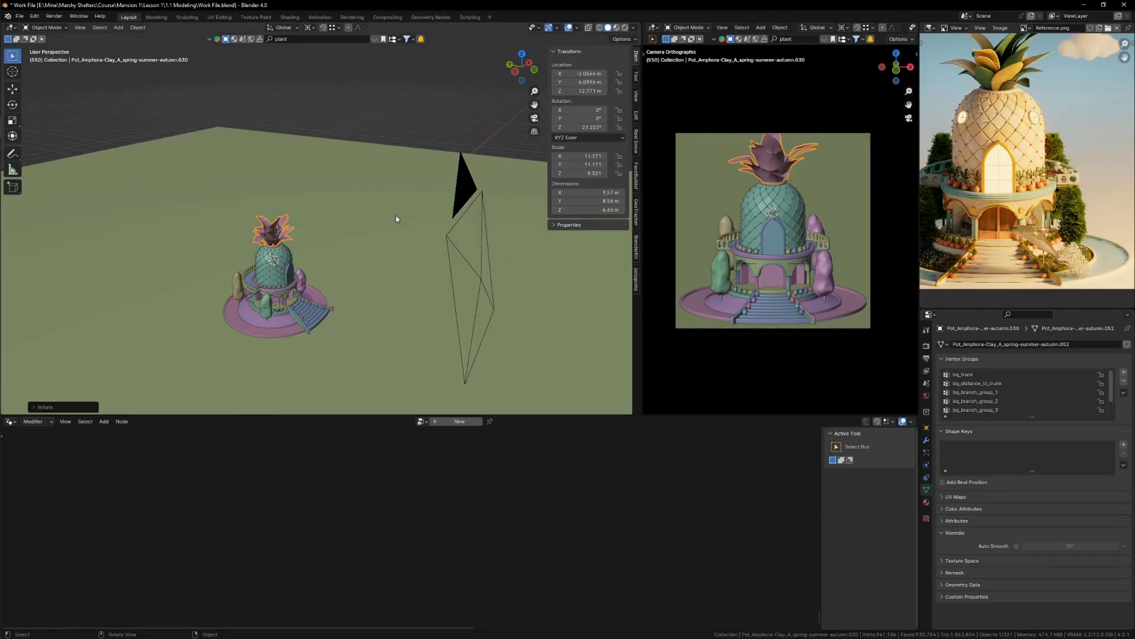
key("r")
key("z")
left_click(580, 309)
Increase the camera's orthographic scale to about 24.61 to leave breathing space around the house
left_click(462, 198)
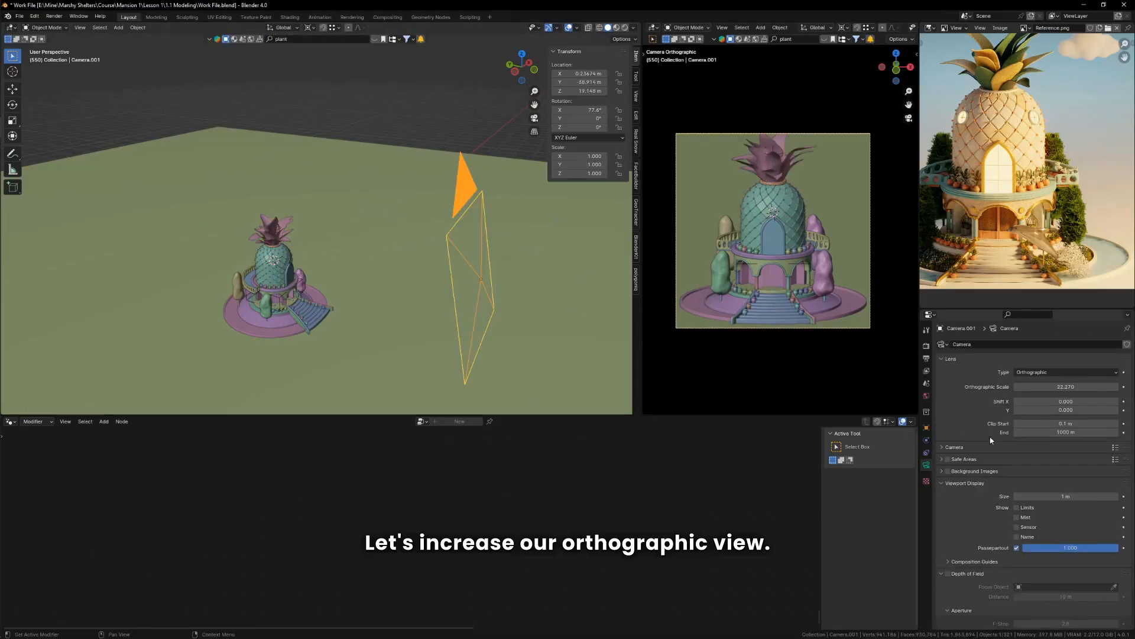
left_click_drag(1058, 388, 1094, 387)
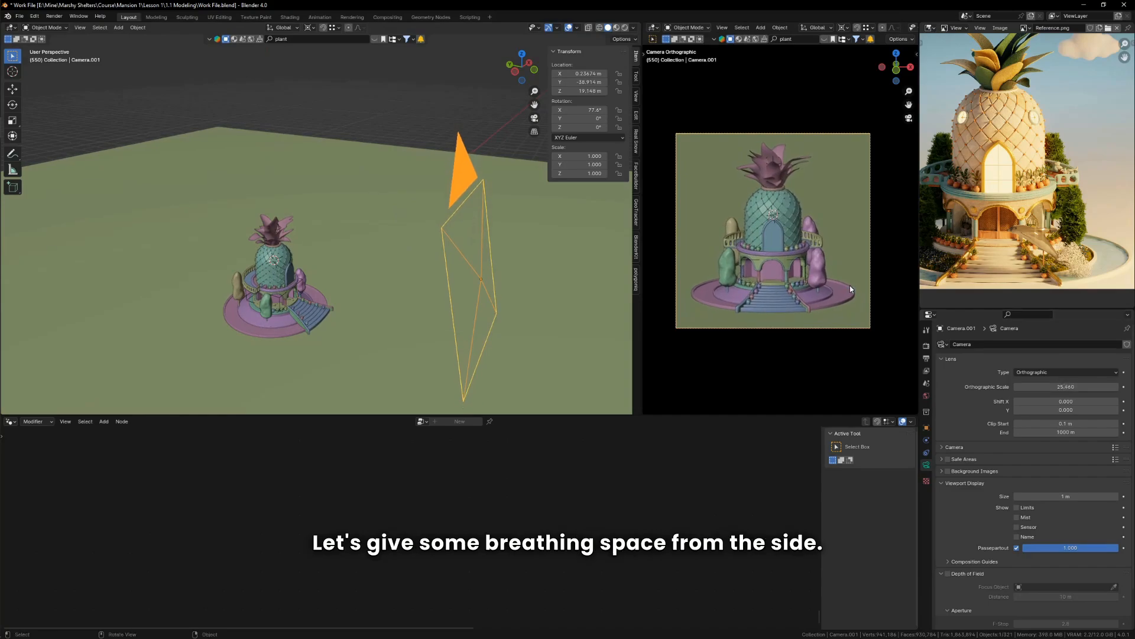
left_click_drag(1065, 387, 1055, 388)
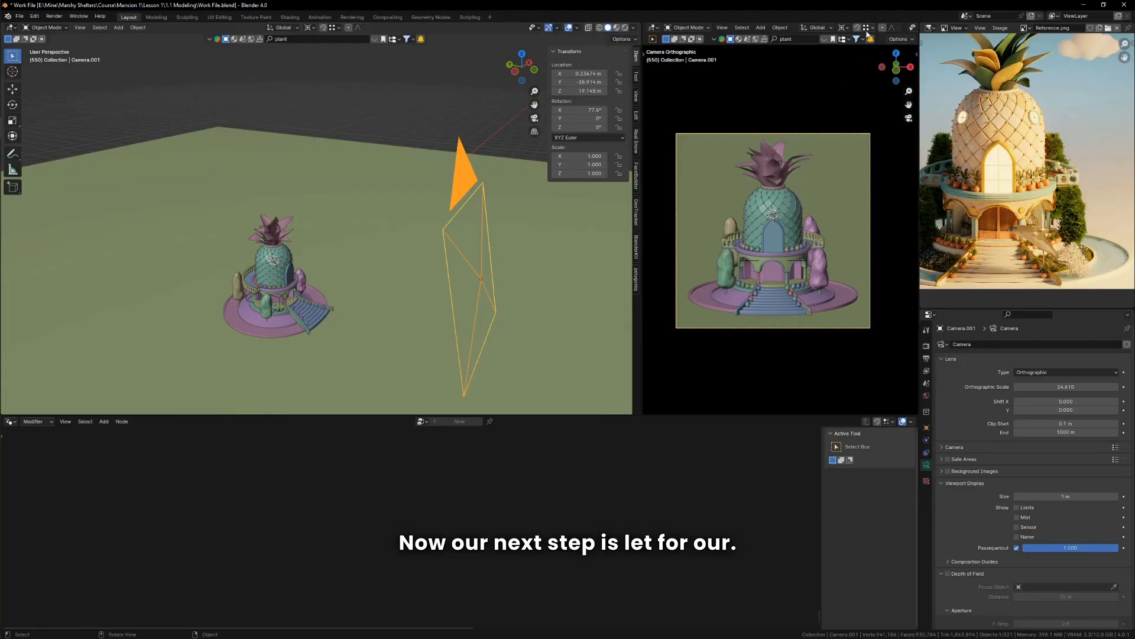
Turn off the overlays in the camera view so selection outlines do not show there
scroll(867, 34, "down", 3)
left_click(779, 207)
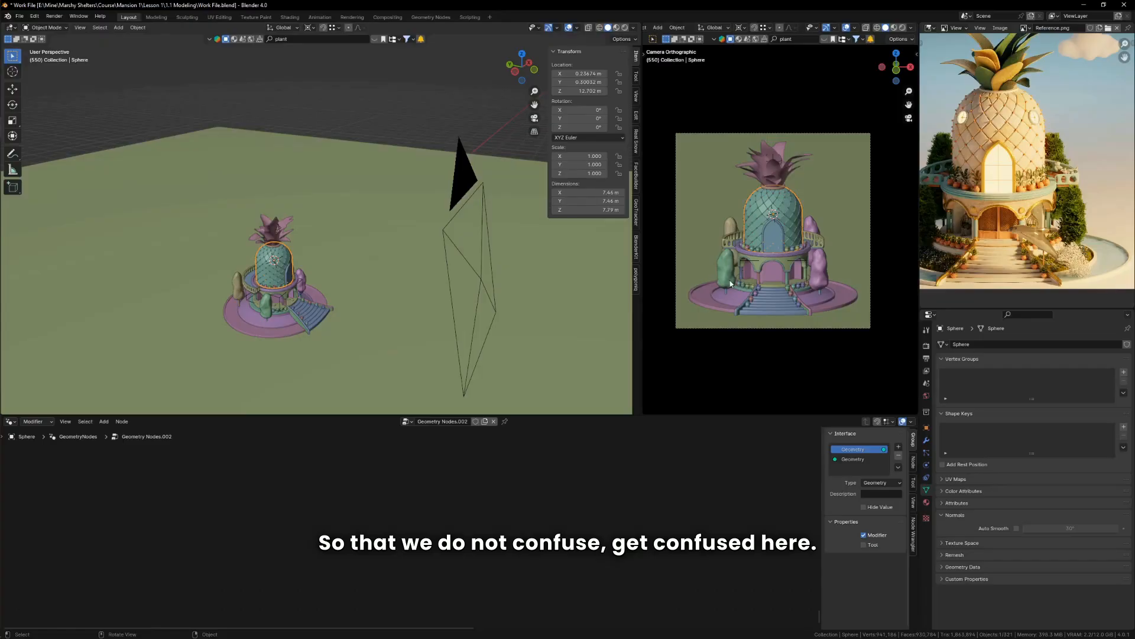
left_click(769, 295)
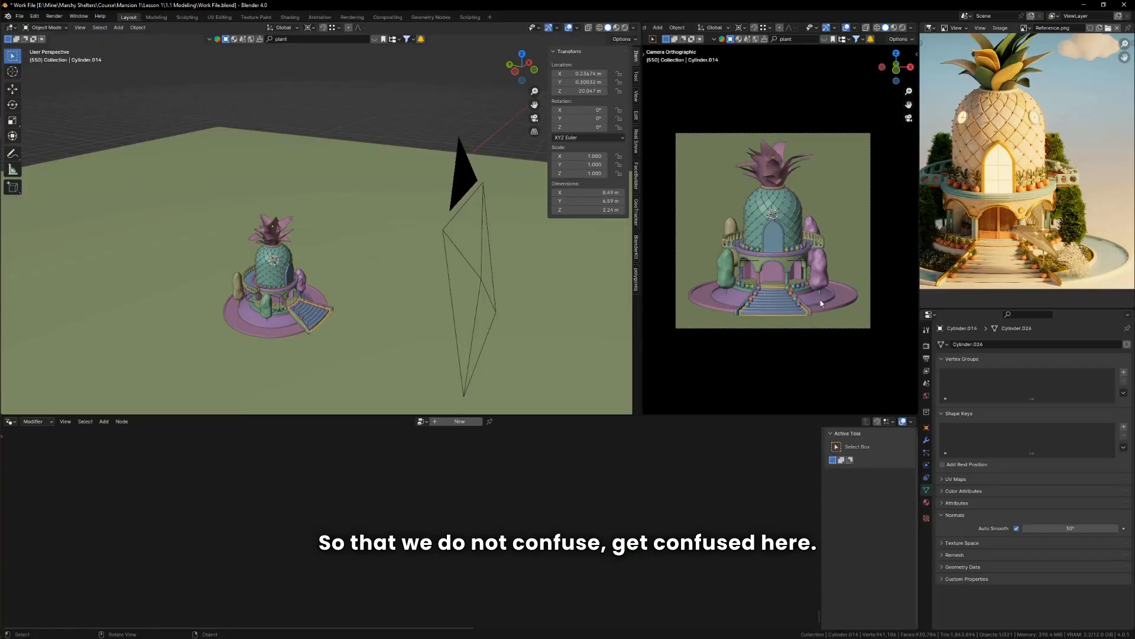
left_click(846, 28)
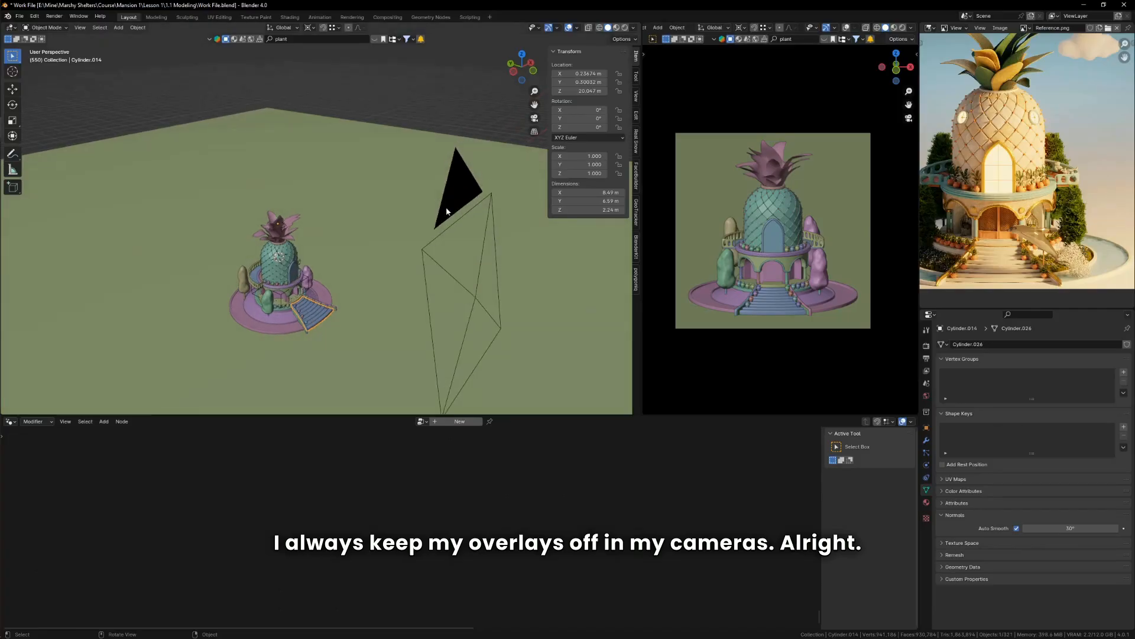
Hide the camera object in the perspective viewport and bring the house up close
left_click(452, 229)
key("h")
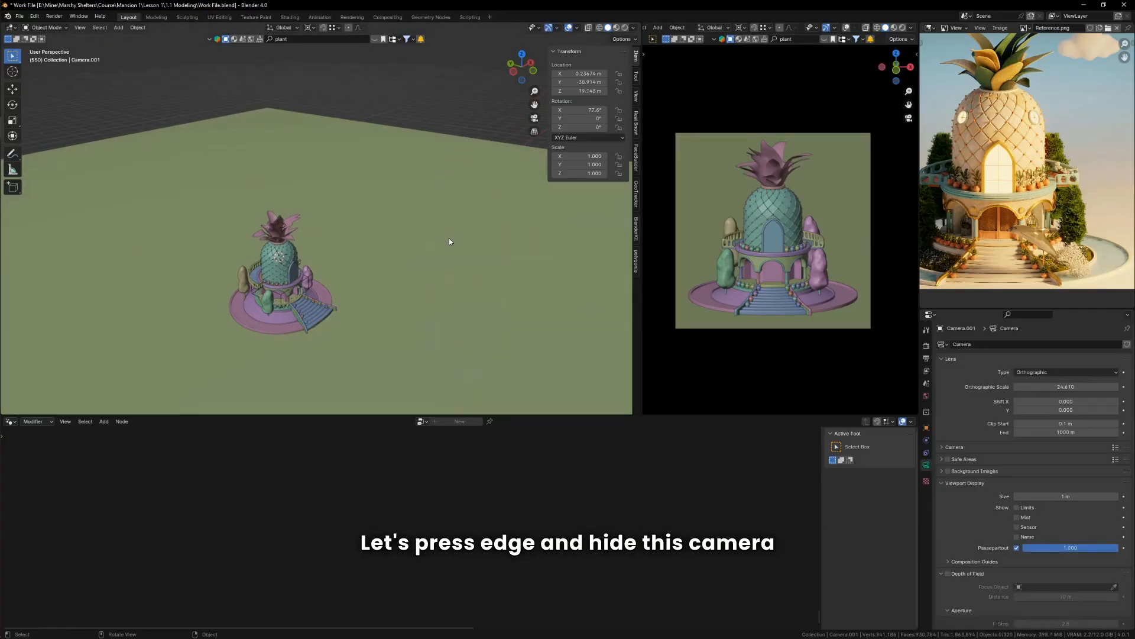
middle_click_drag(376, 280, 299, 296)
middle_click_drag(299, 296, 332, 278, "shift")
scroll(348, 298, "up", 3)
scroll(333, 278, "up", 5)
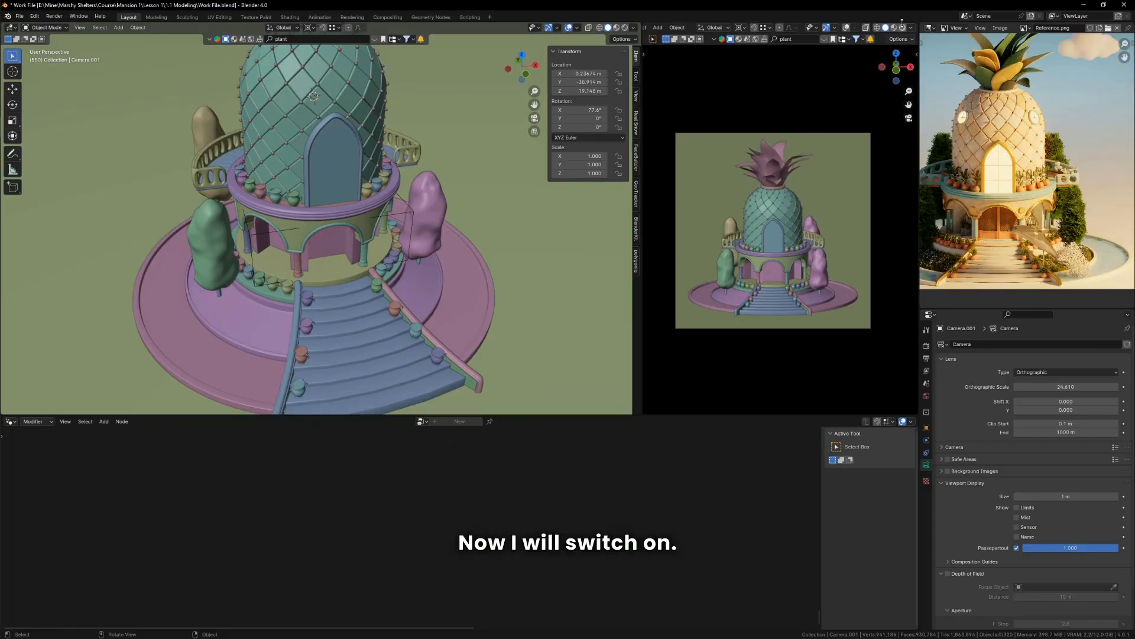
Check that the scene's render engine is Cycles and save the file
left_click(927, 345)
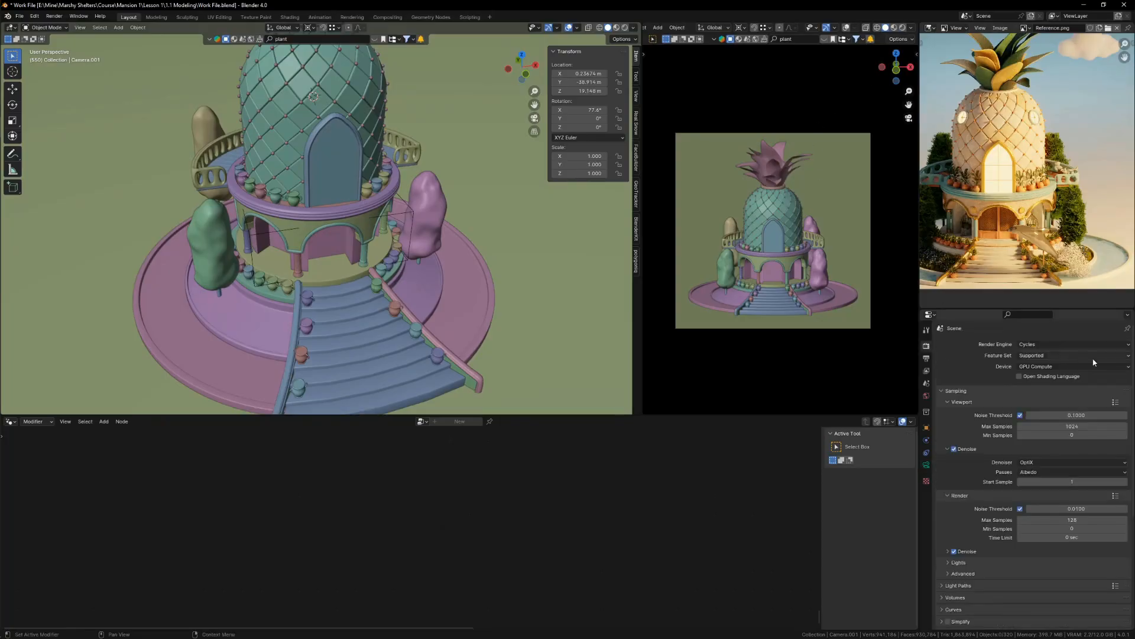
left_click(1060, 346)
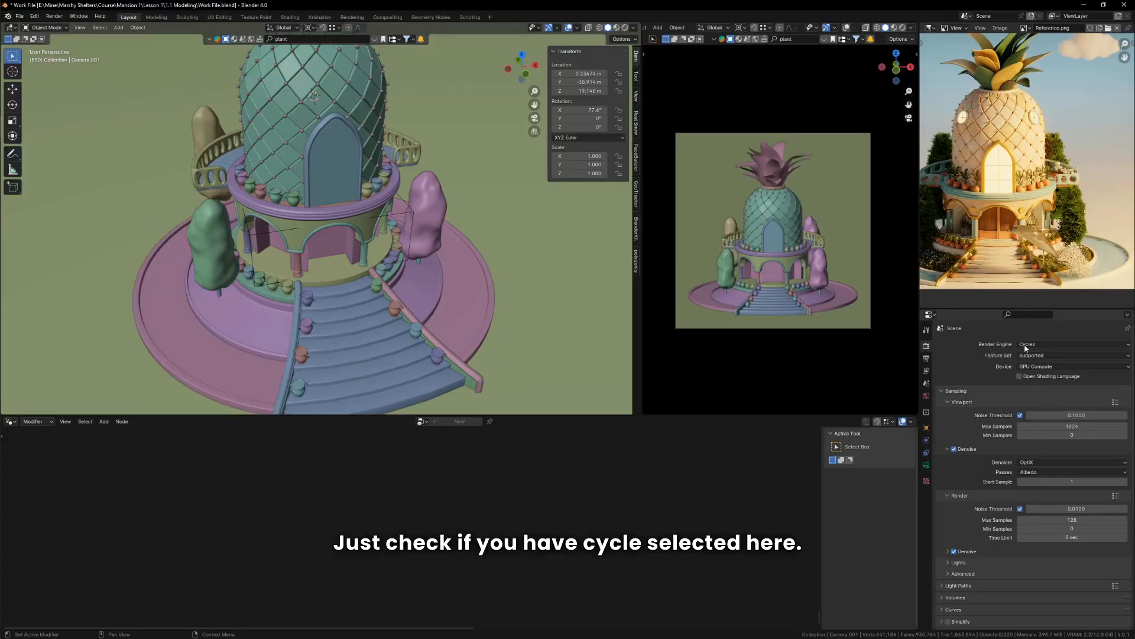
scroll(762, 204, "down", 1)
scroll(762, 205, "up", 2)
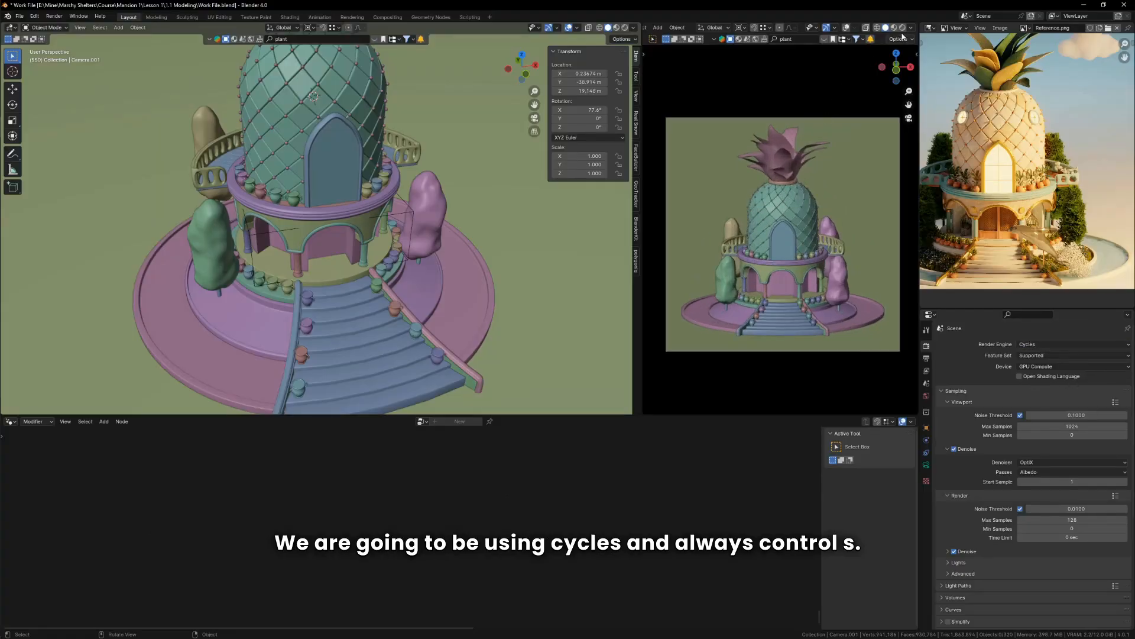
key("ctrl+s")
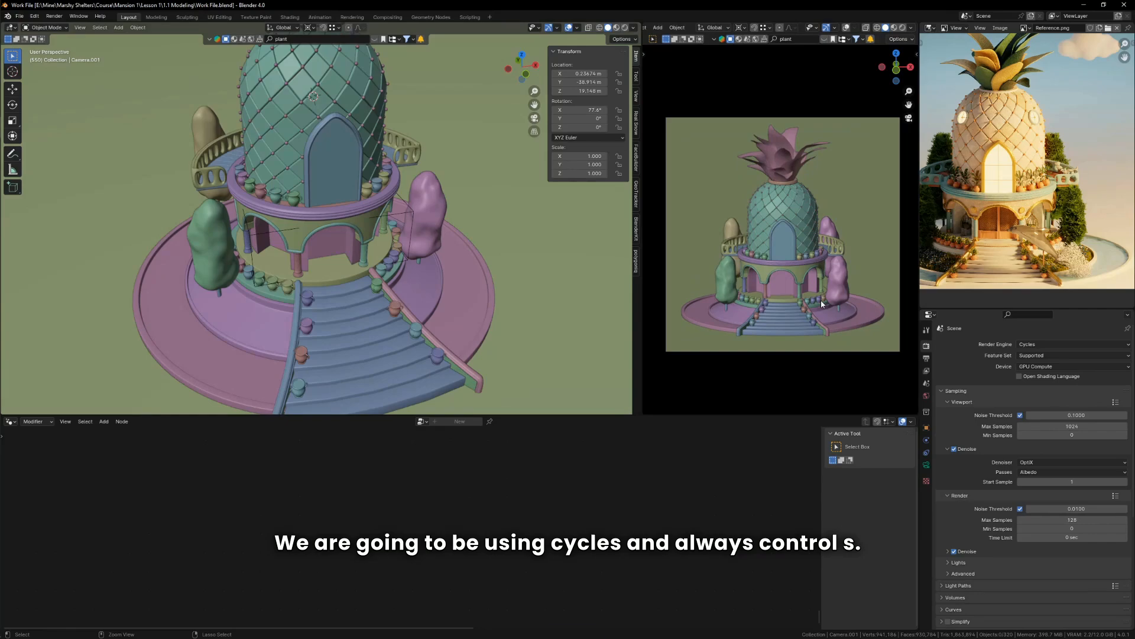
Switch the camera view to Rendered shading and light it with the Scene World
left_click(903, 28)
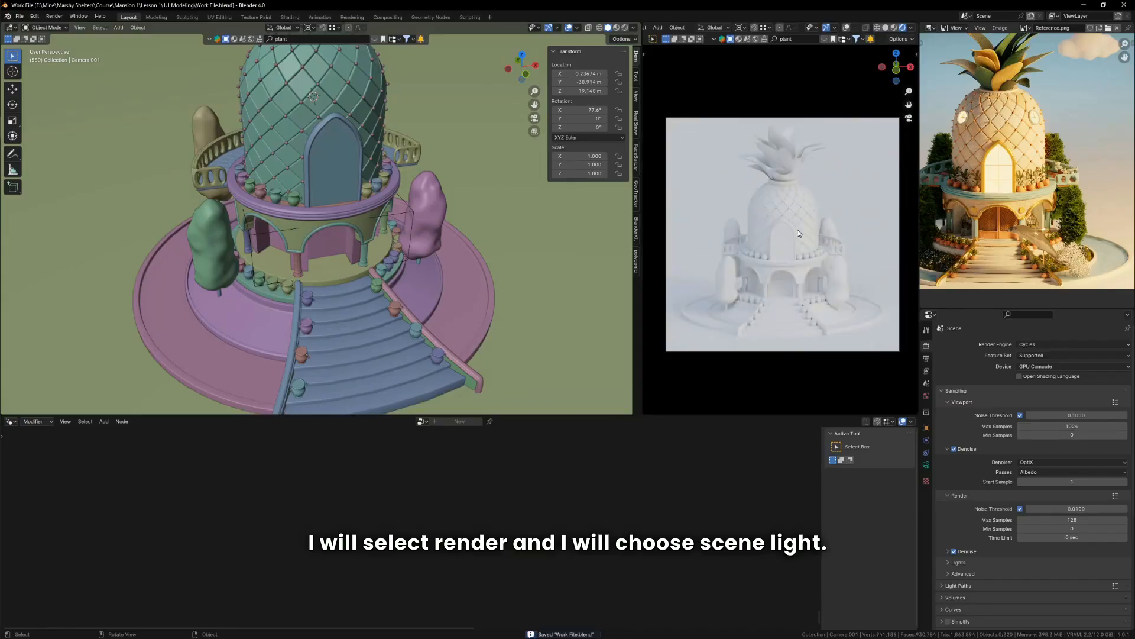
left_click(912, 28)
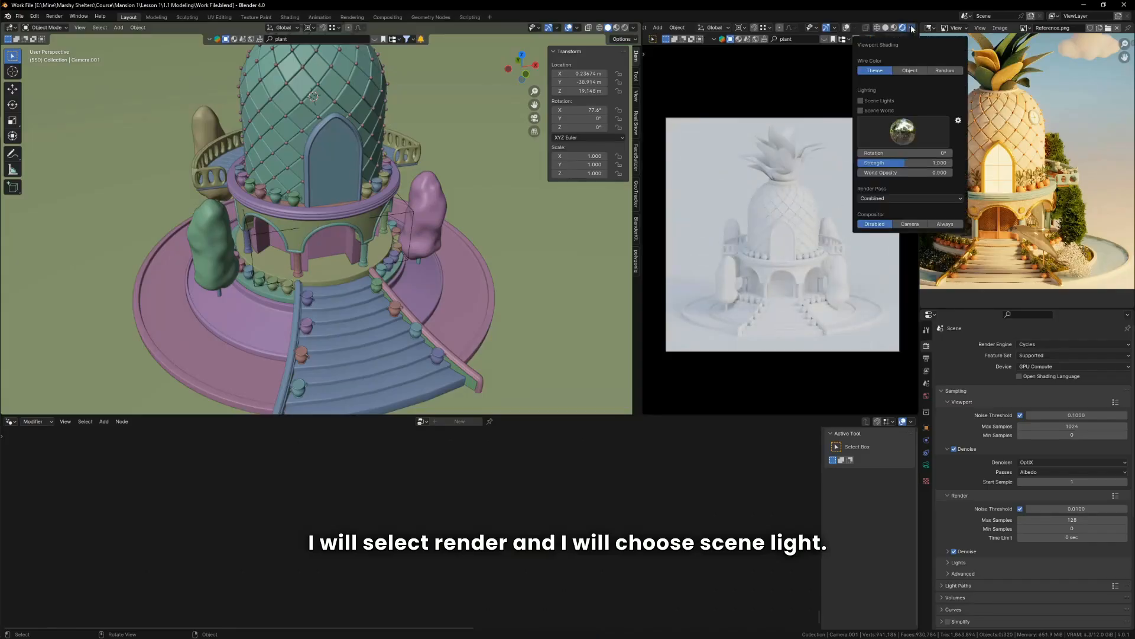
left_click(861, 111)
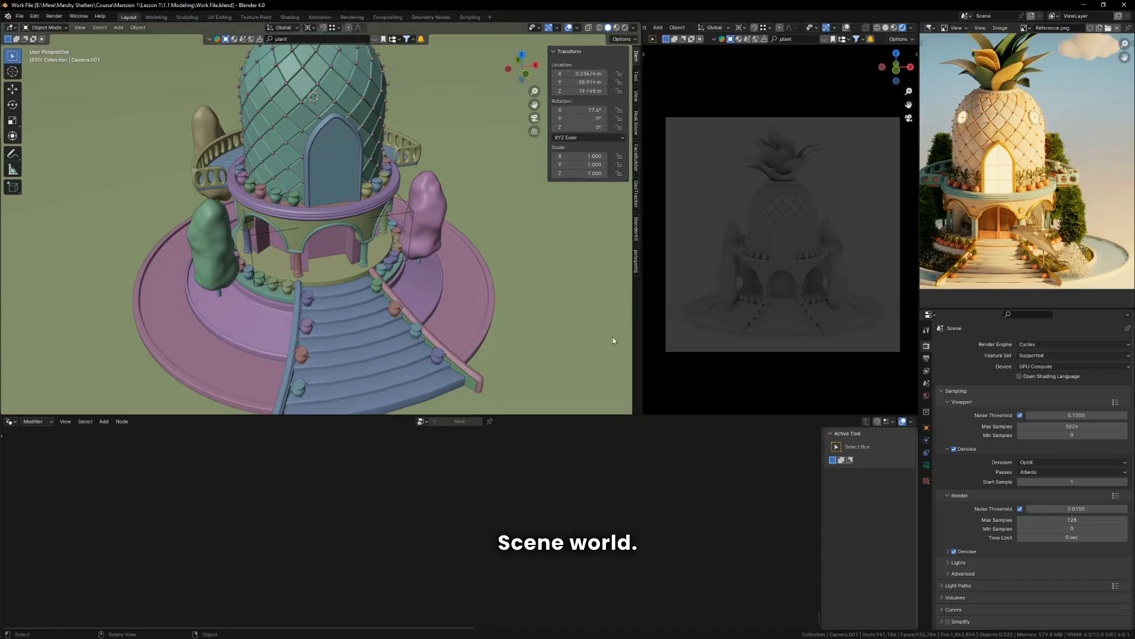
Examine the house from the top and the front to judge where an overhead light should go
scroll(274, 325, "down", 5)
key("grave")
left_click(364, 179)
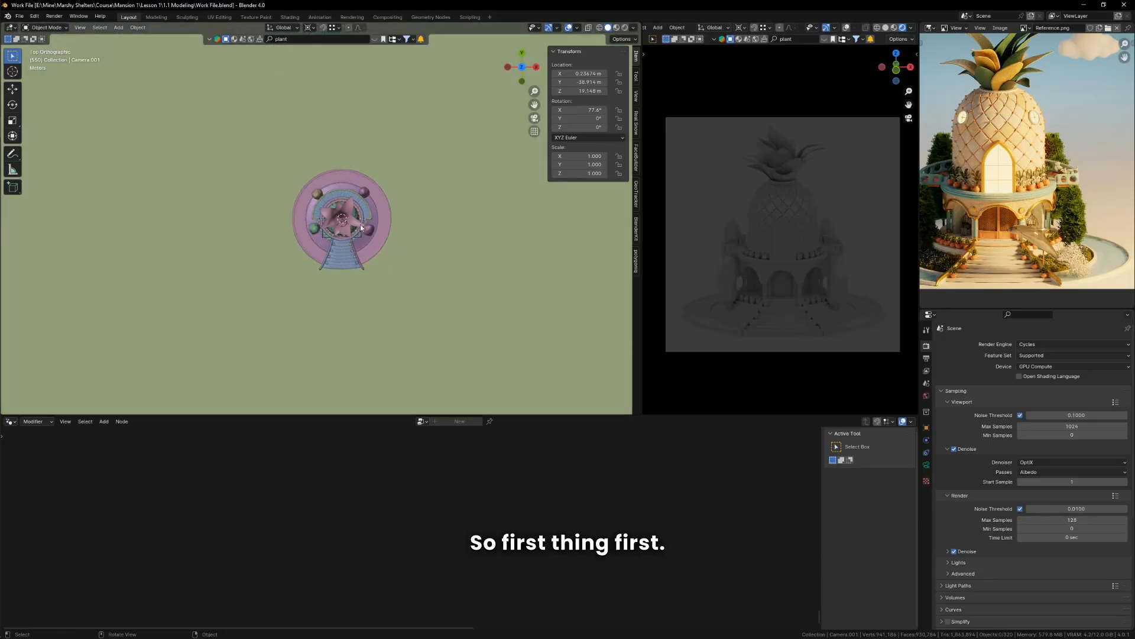
scroll(361, 227, "up", 3)
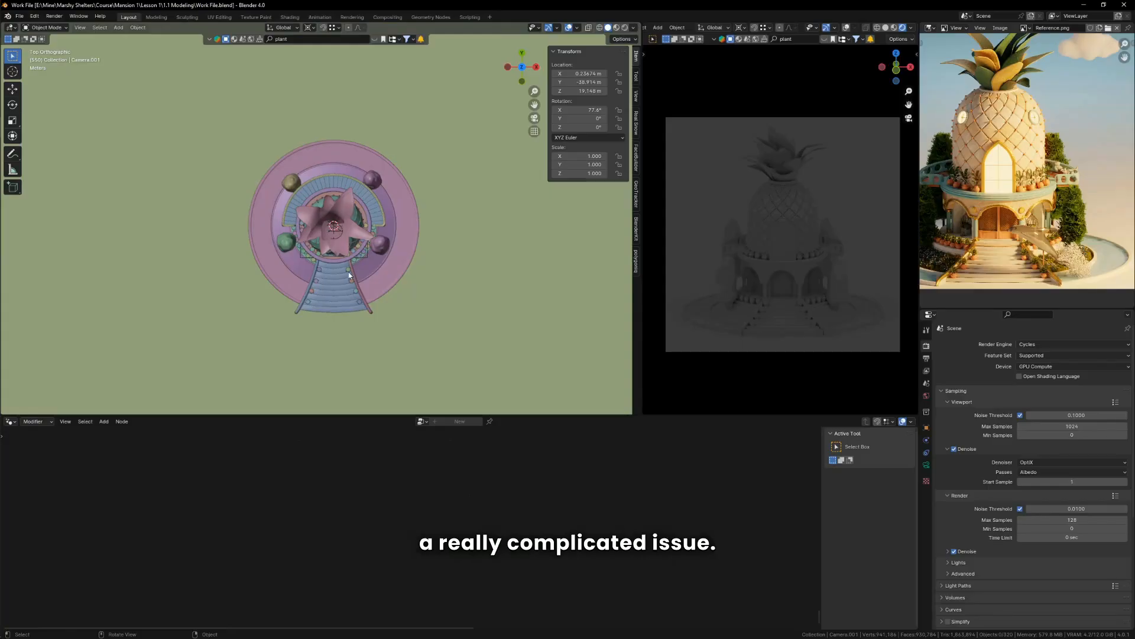
key("Home")
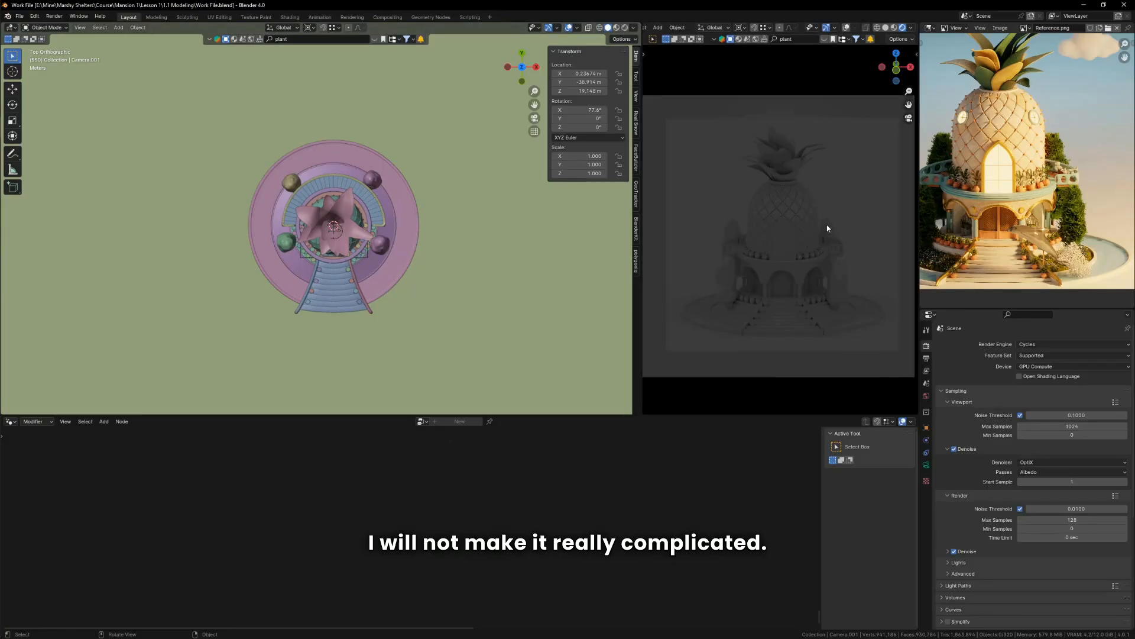
scroll(471, 284, "down", 2)
middle_click_drag(402, 257, 372, 240)
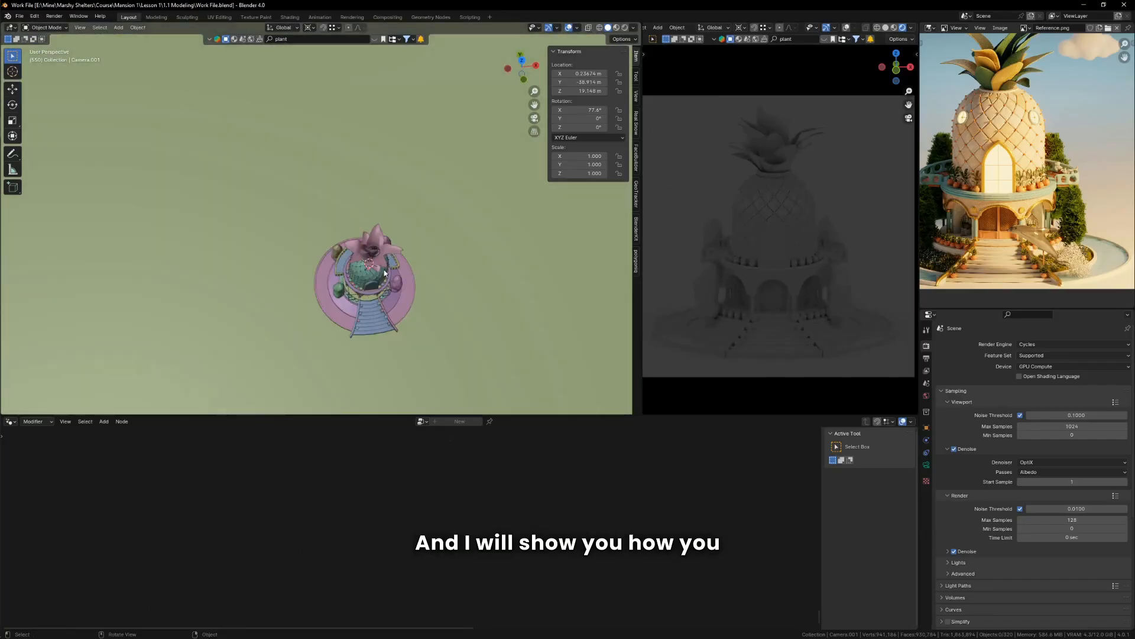
key("KP_7")
scroll(372, 251, "up", 2)
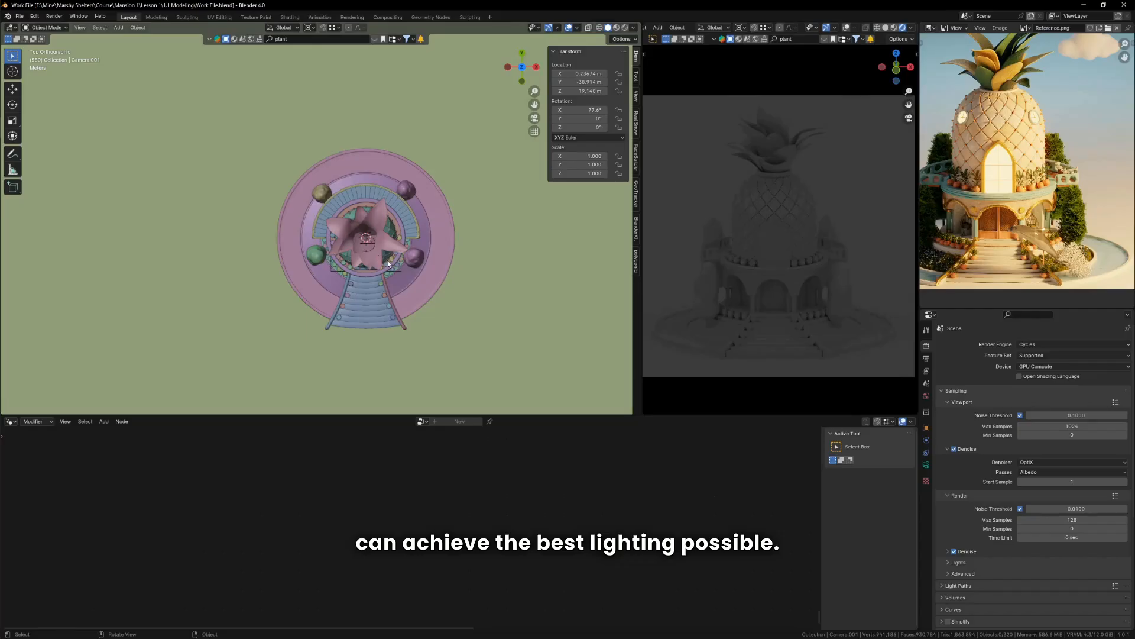
key("KP_1")
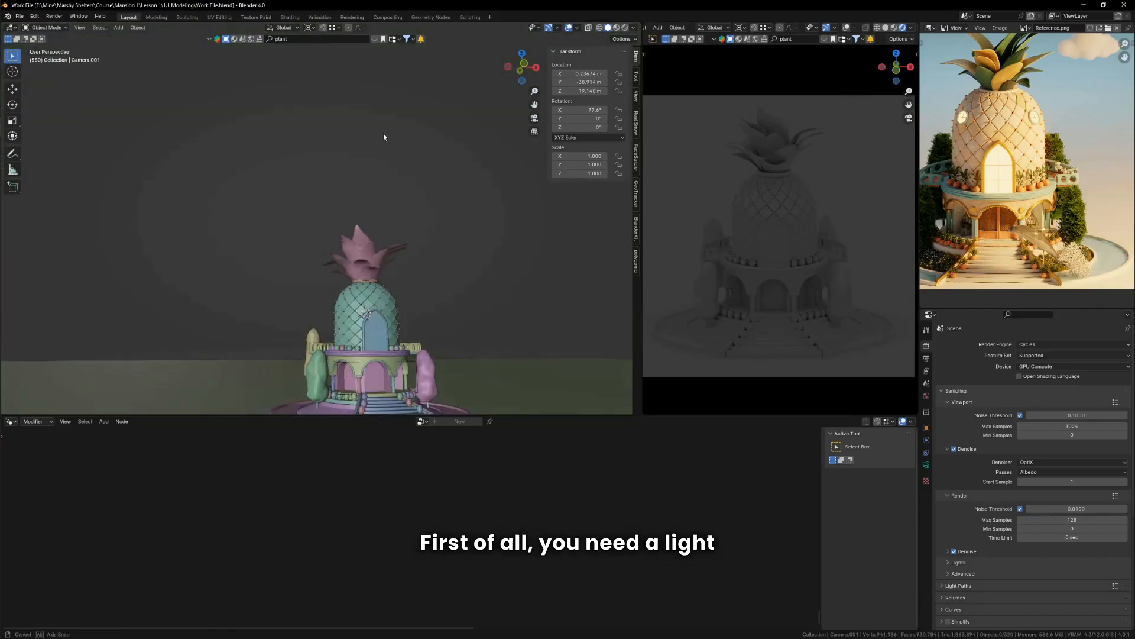
scroll(335, 139, "up", 2)
scroll(384, 240, "down", 1)
scroll(384, 244, "down", 4)
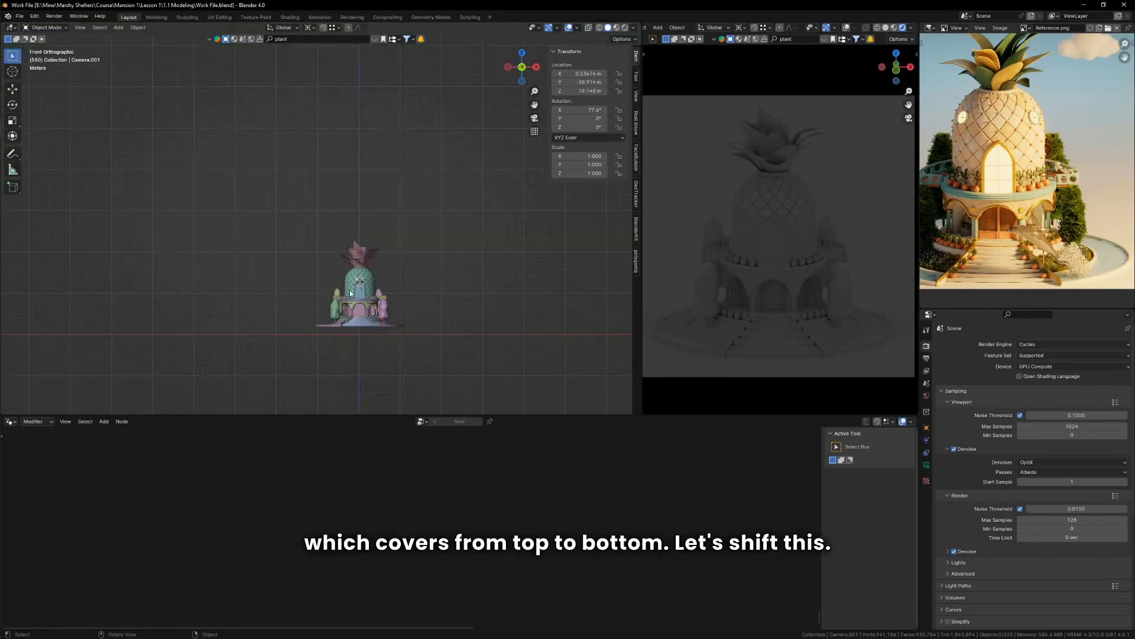
middle_click_drag(388, 331, 351, 295, "shift")
scroll(351, 295, "up", 4)
middle_click_drag(294, 161, 314, 297)
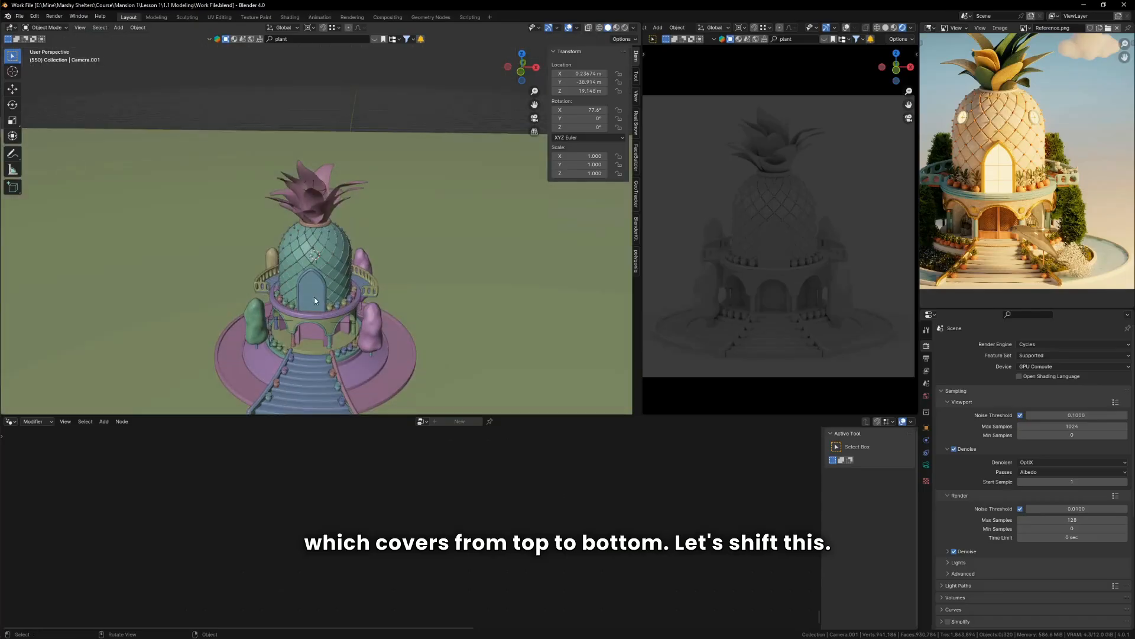
Add an area light at the house's center and raise it along Z to about 26.7 m, above the leaf crown
left_click(328, 253)
scroll(329, 253, "up", 3)
key("shift+a")
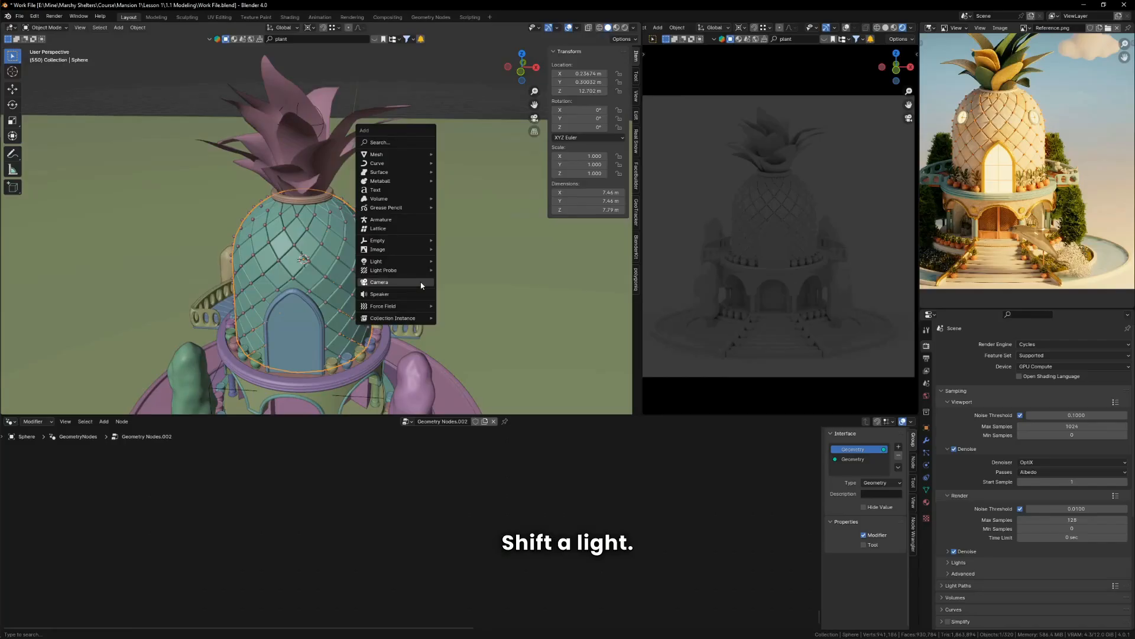
mouse_move(396, 261)
left_click(474, 289)
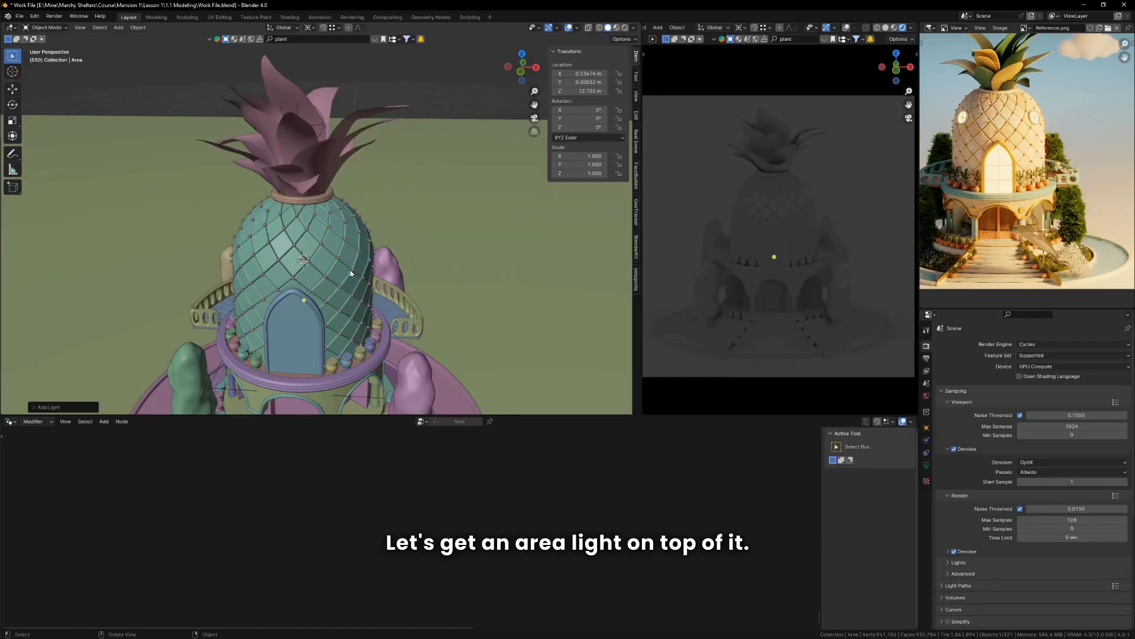
scroll(378, 213, "down", 3)
key("g")
key("z")
left_click(367, 134)
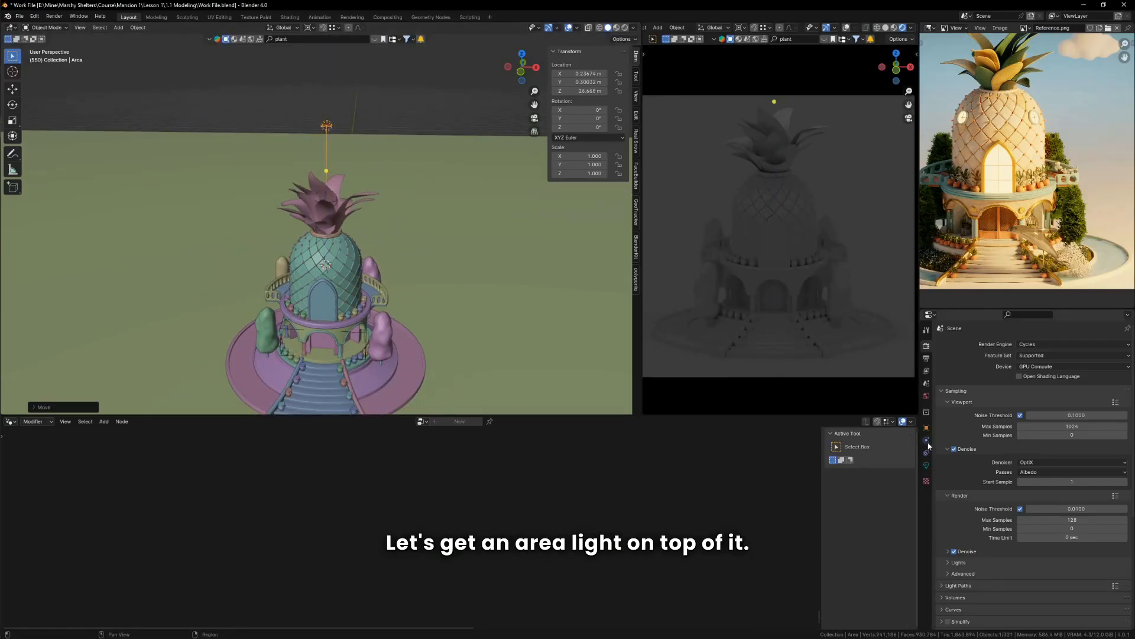
Enlarge the area light's size to about 14.6 m, checking it against the house from the front
left_click(926, 465)
key("KP_1")
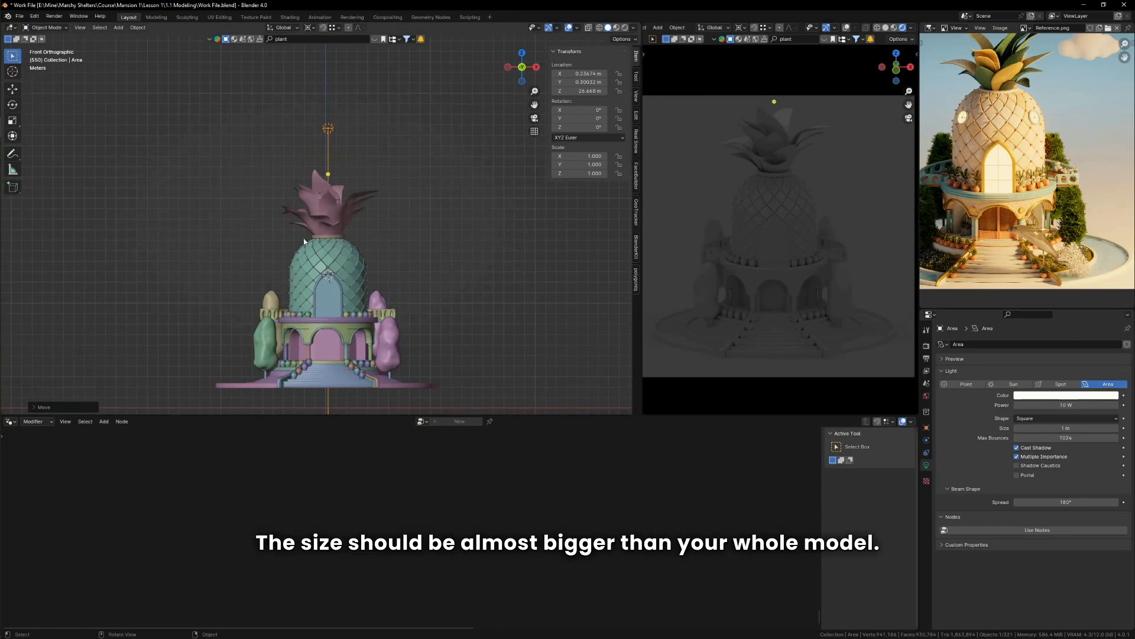
left_click_drag(1064, 427, 1117, 428)
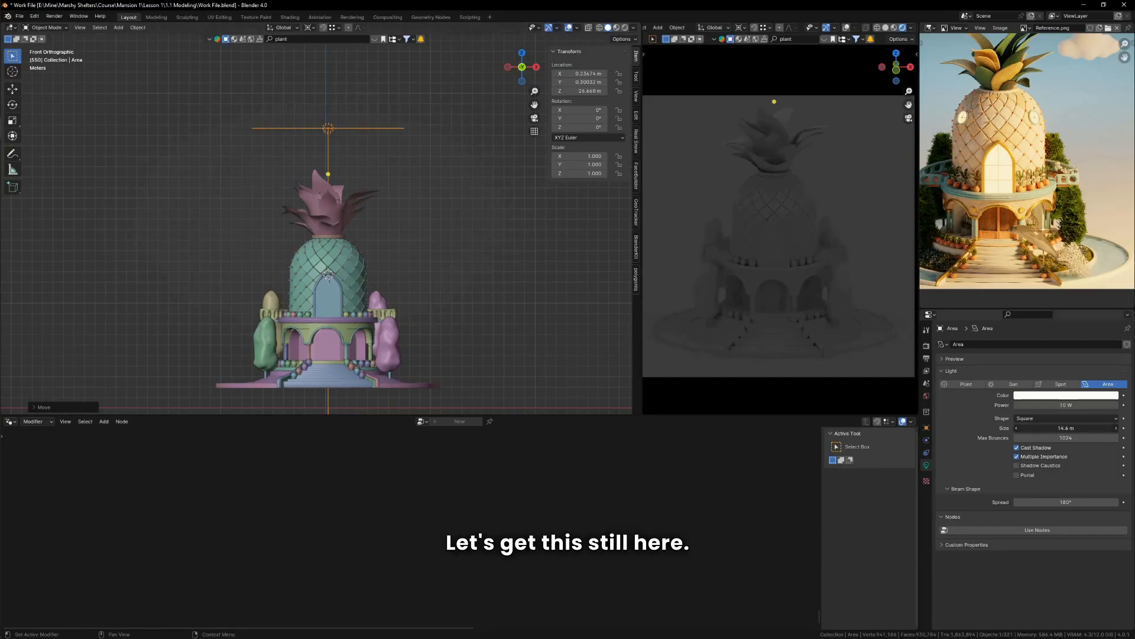
scroll(769, 237, "down", 1)
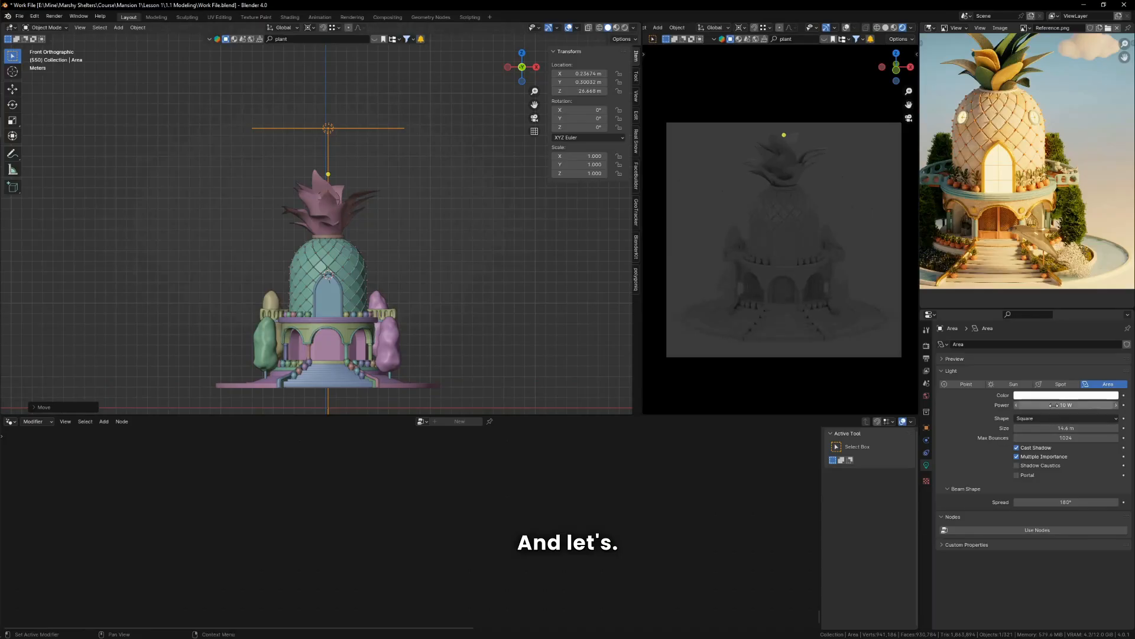
Turn the node editor below the viewports into a Timeline and shrink it to give the viewports more height
left_click(11, 421)
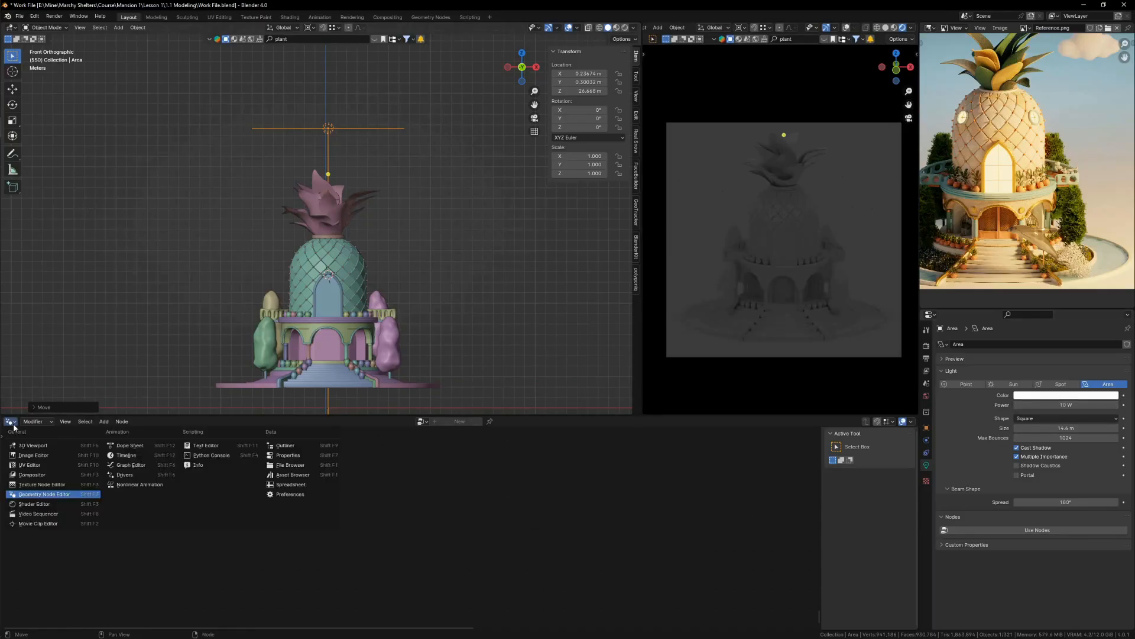
left_click(136, 457)
left_click_drag(359, 416, 326, 489)
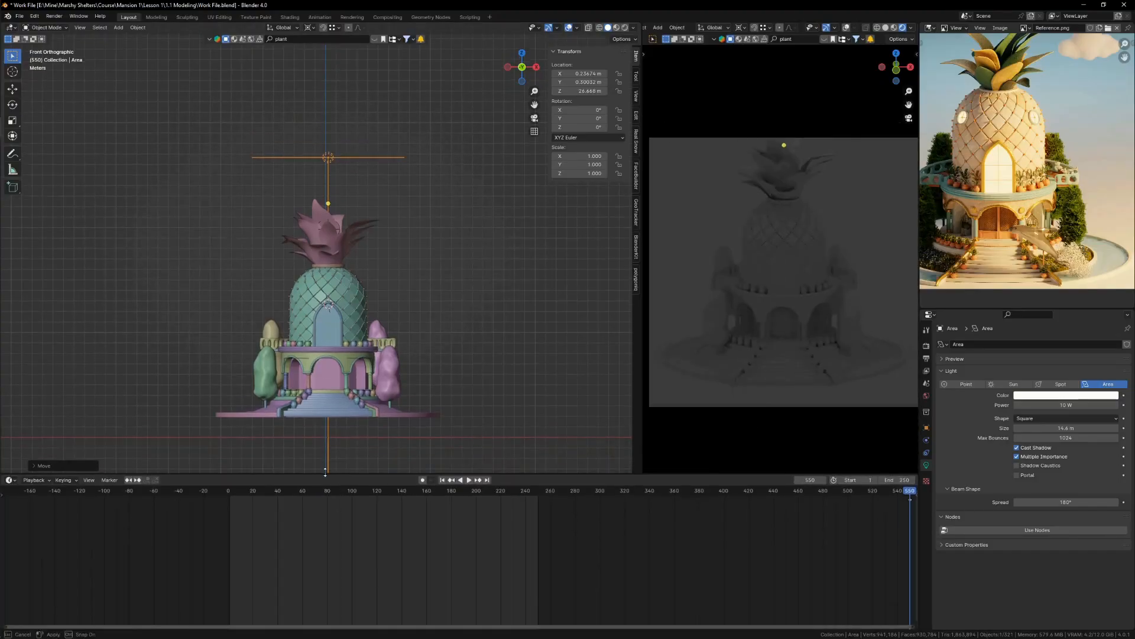
Try the overhead area light's power at 100 W and 300 W
left_click(1066, 405)
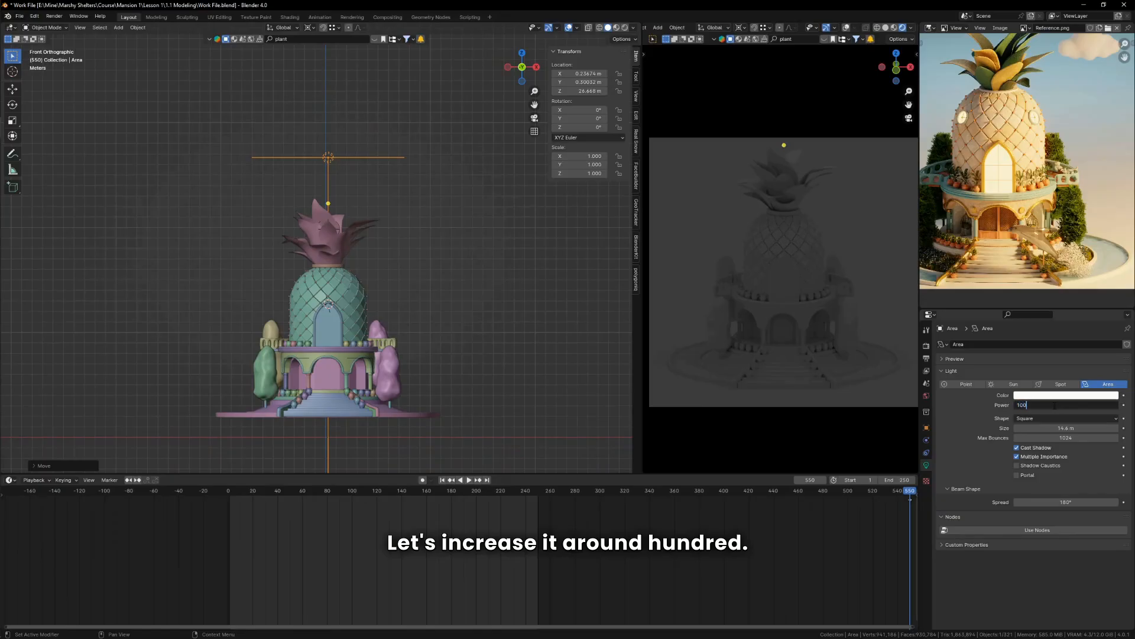
key("Return")
left_click(1082, 406)
type("15")
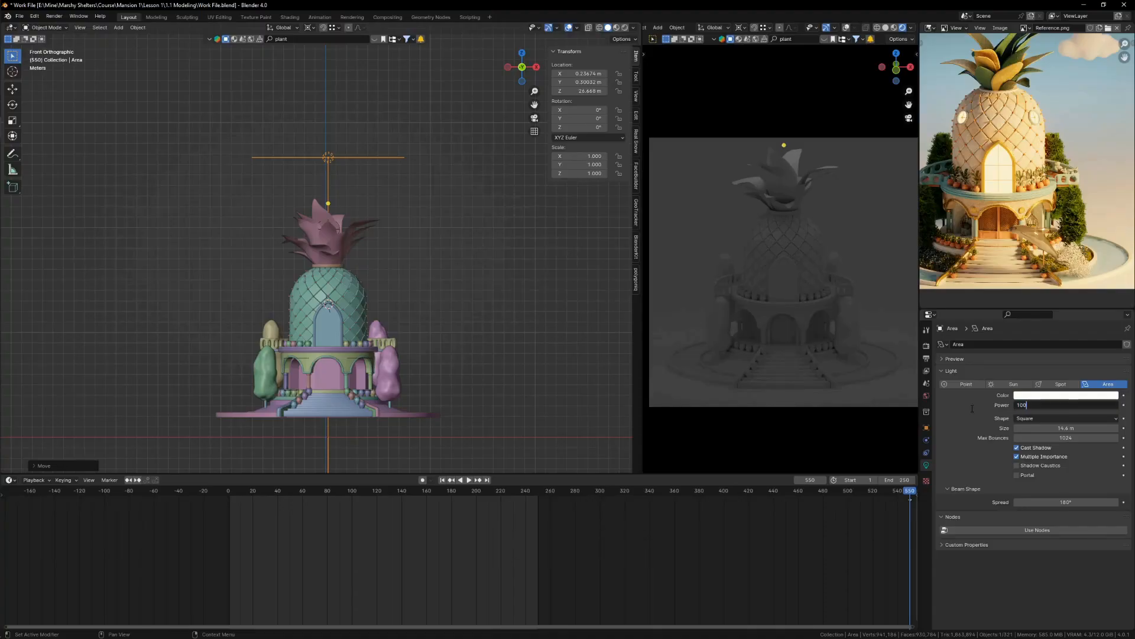
key("Return")
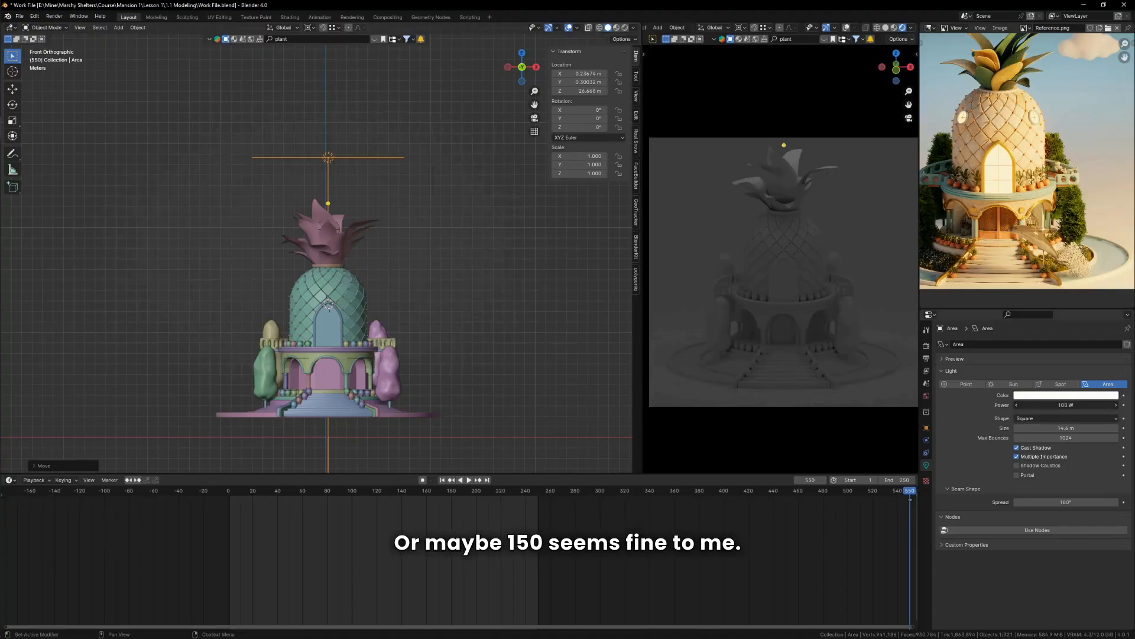
left_click(1063, 408)
type("300")
key("Return")
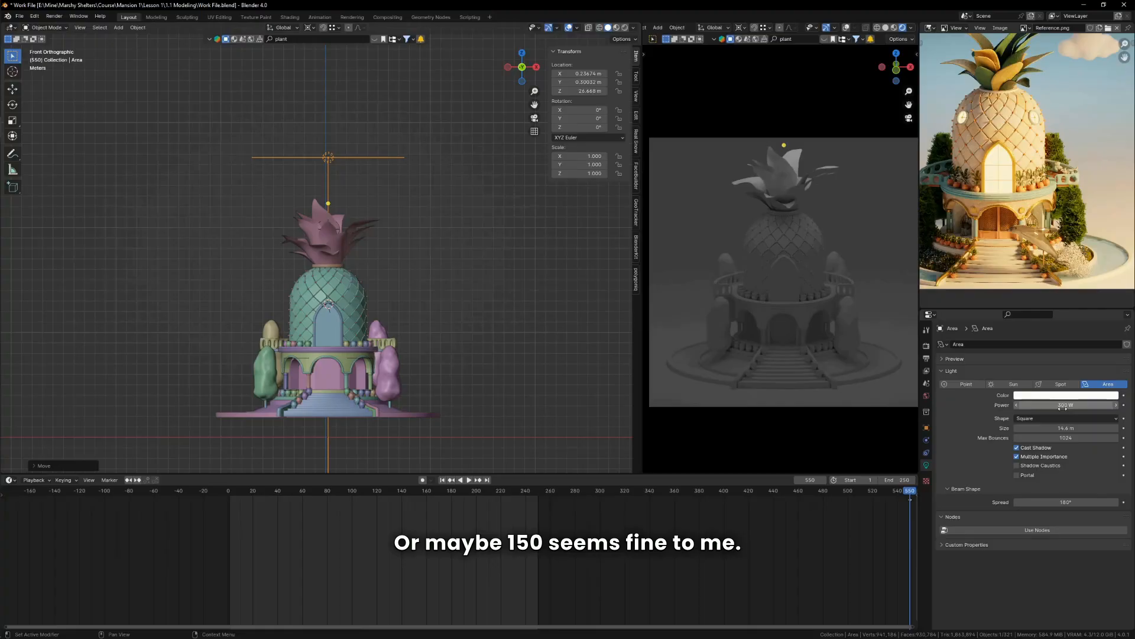
Set the overhead area light's power to 150 W and check the rendered camera view
left_click(1063, 405)
type("150")
key("Return")
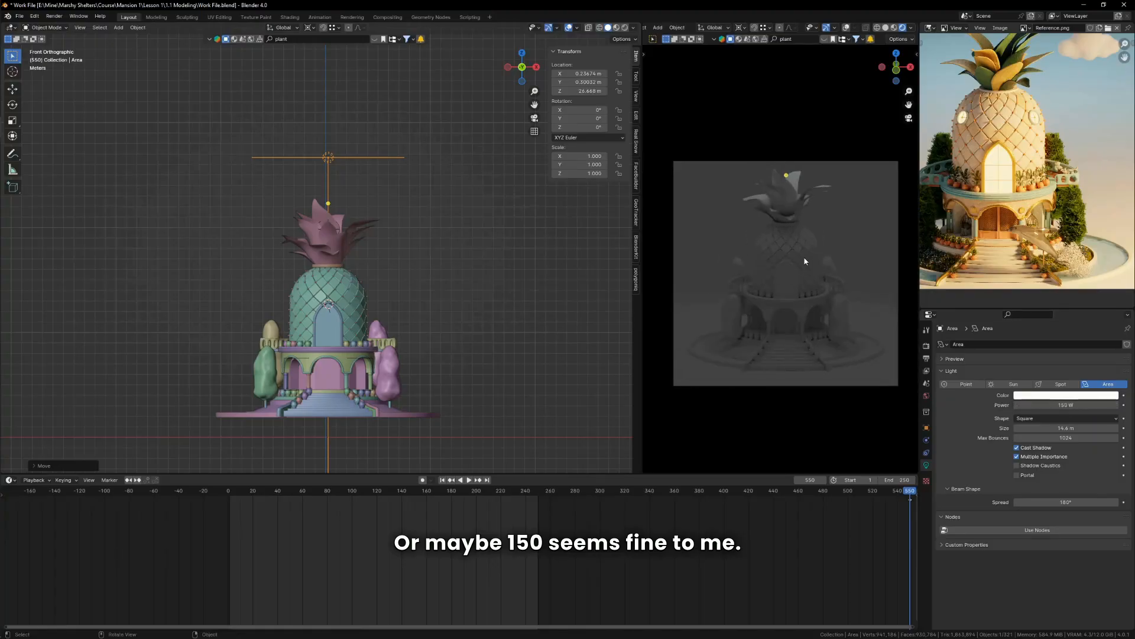
scroll(804, 260, "up", 1)
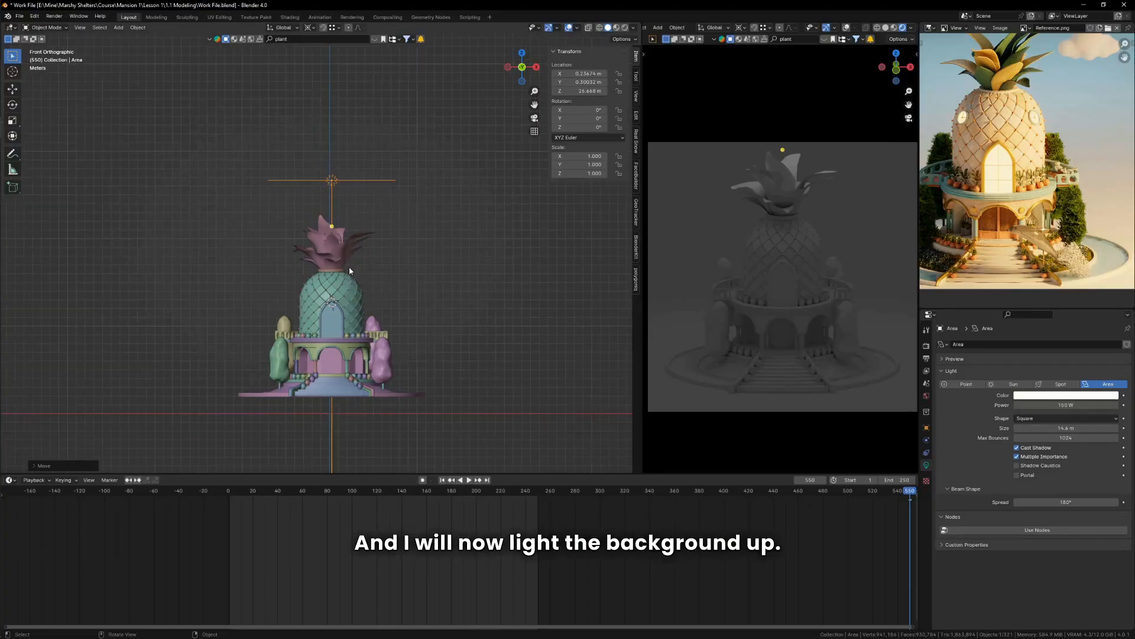
Examine how light falls on the building and background in the reference image, with the house seen from the top
key("KP_7")
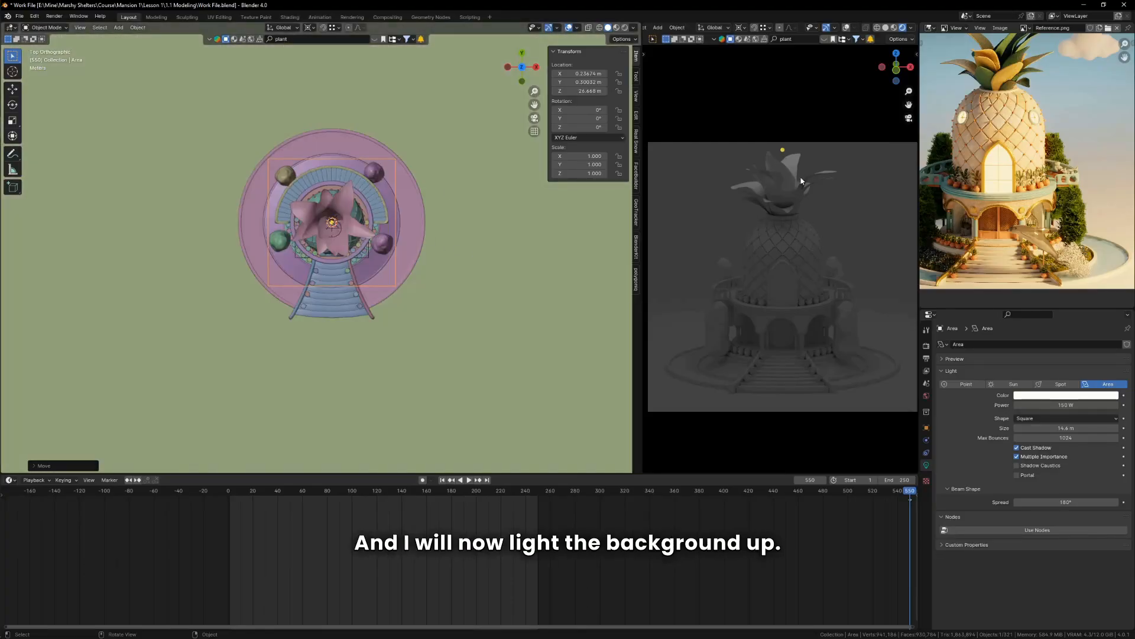
scroll(1041, 188, "down", 3)
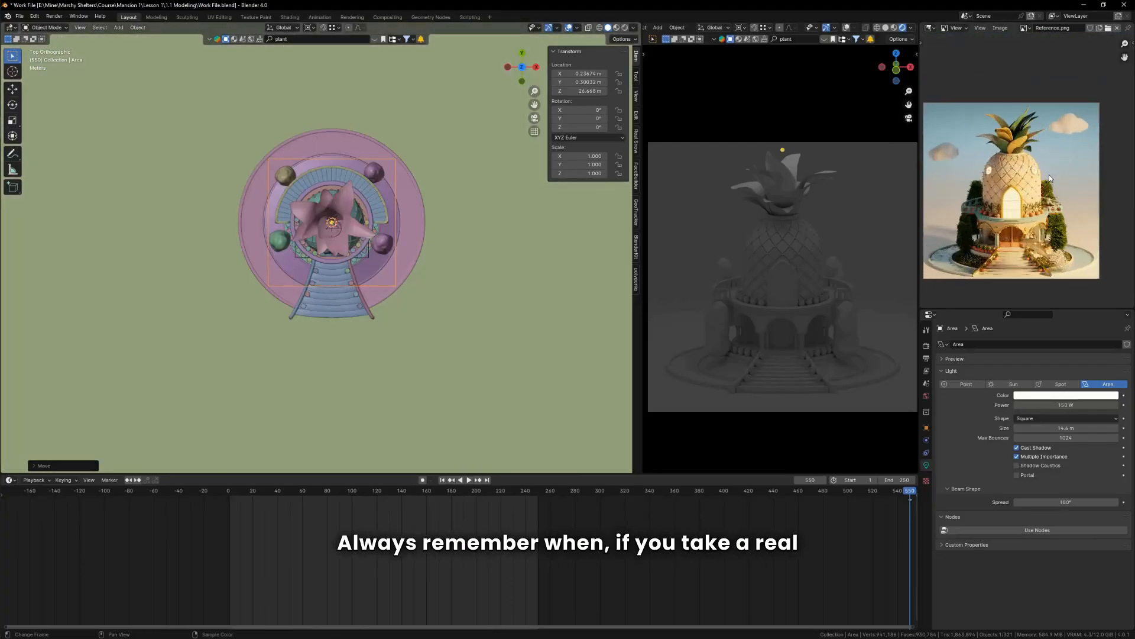
scroll(1041, 188, "down", 1)
scroll(1032, 198, "up", 1)
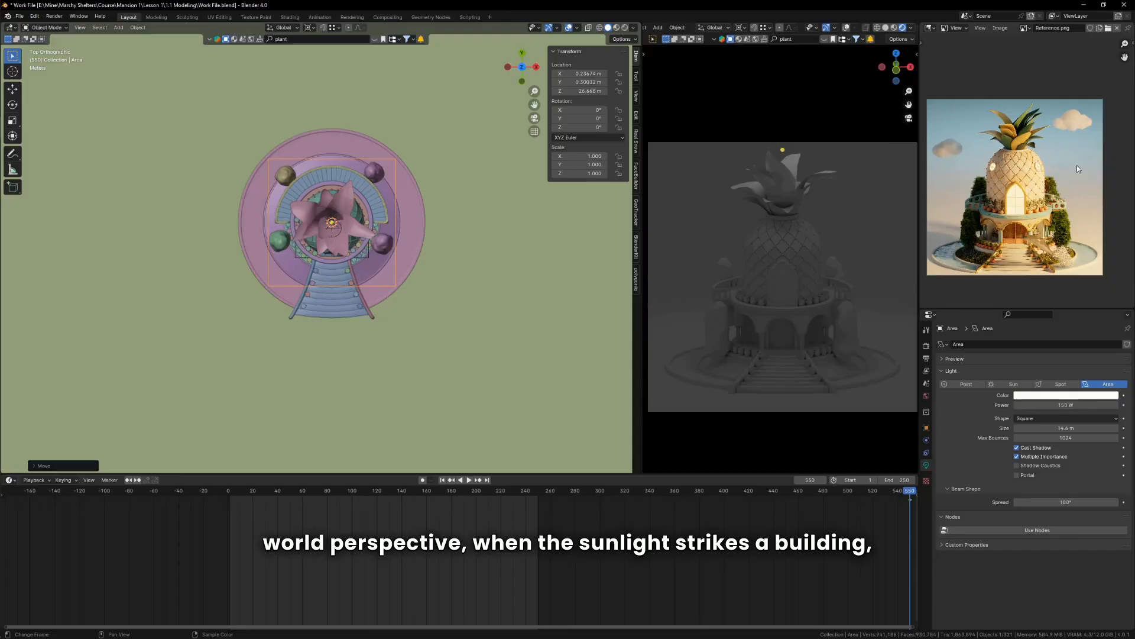
scroll(1029, 204, "down", 1)
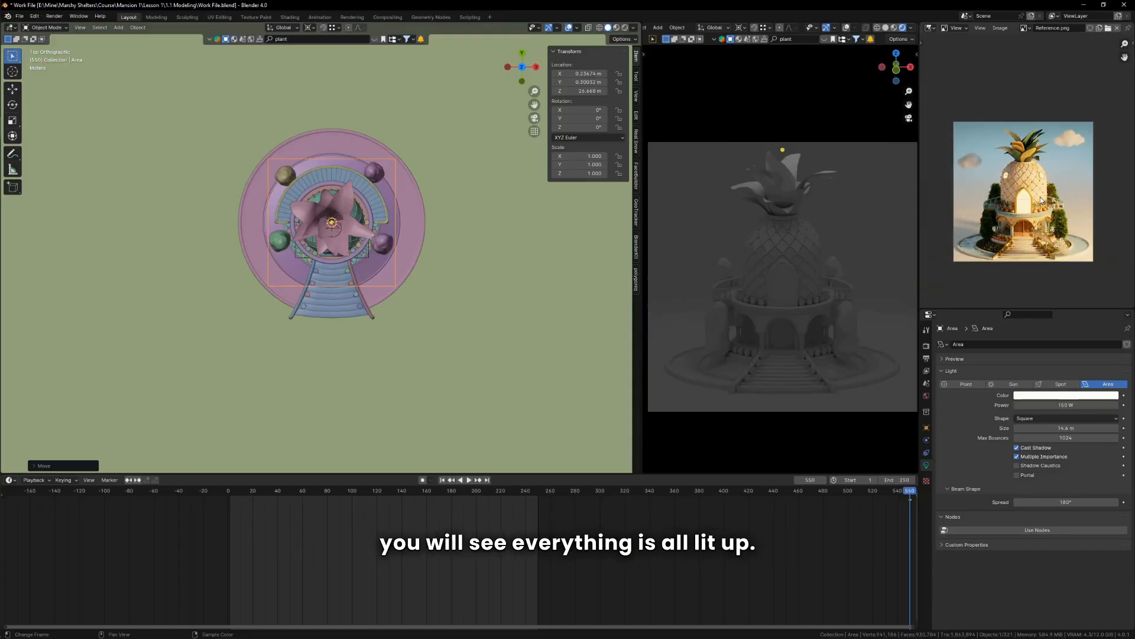
scroll(1055, 199, "up", 1)
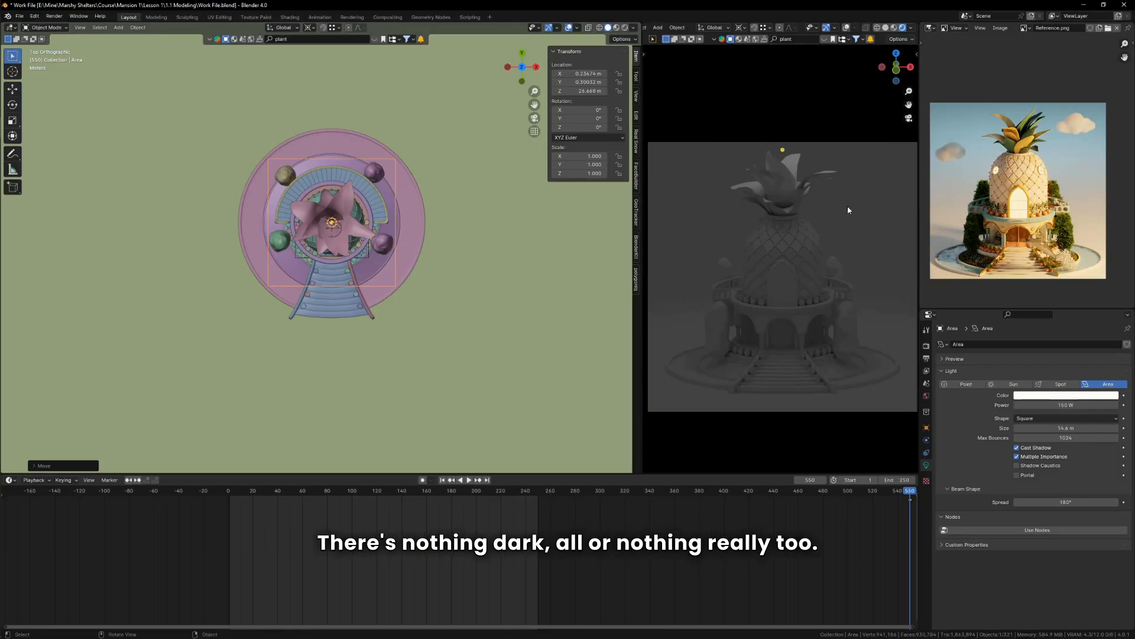
scroll(761, 265, "down", 1)
scroll(763, 265, "up", 1)
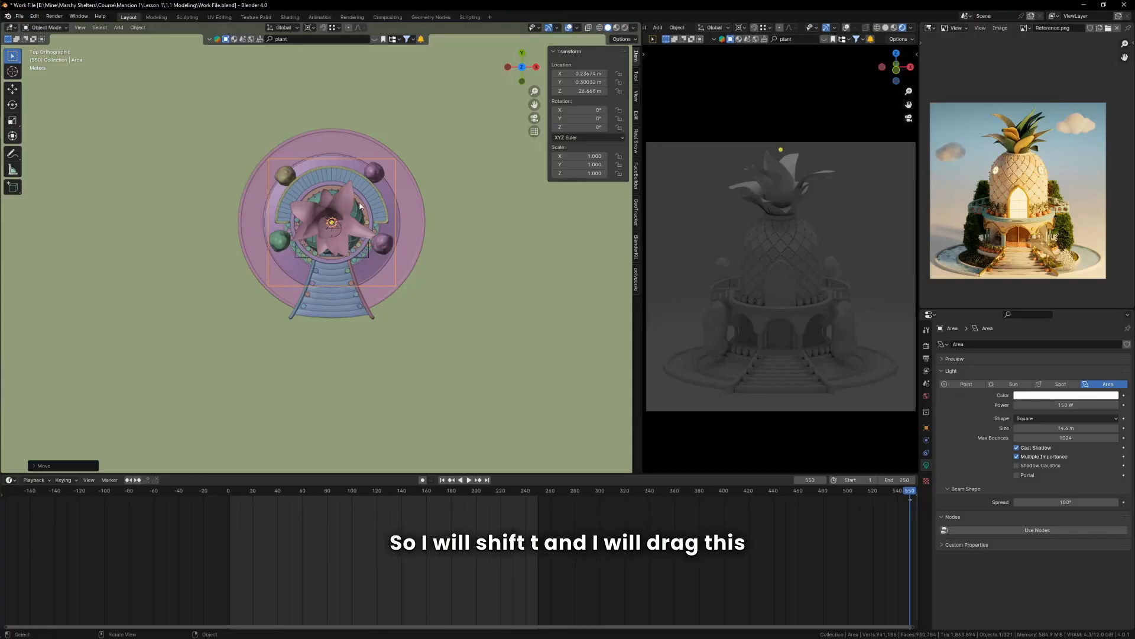
Duplicate the overhead area light and place the copy behind the house at about X -2.5 m, Y 28.4 m
key("shift+d")
key("shift+y")
key("y")
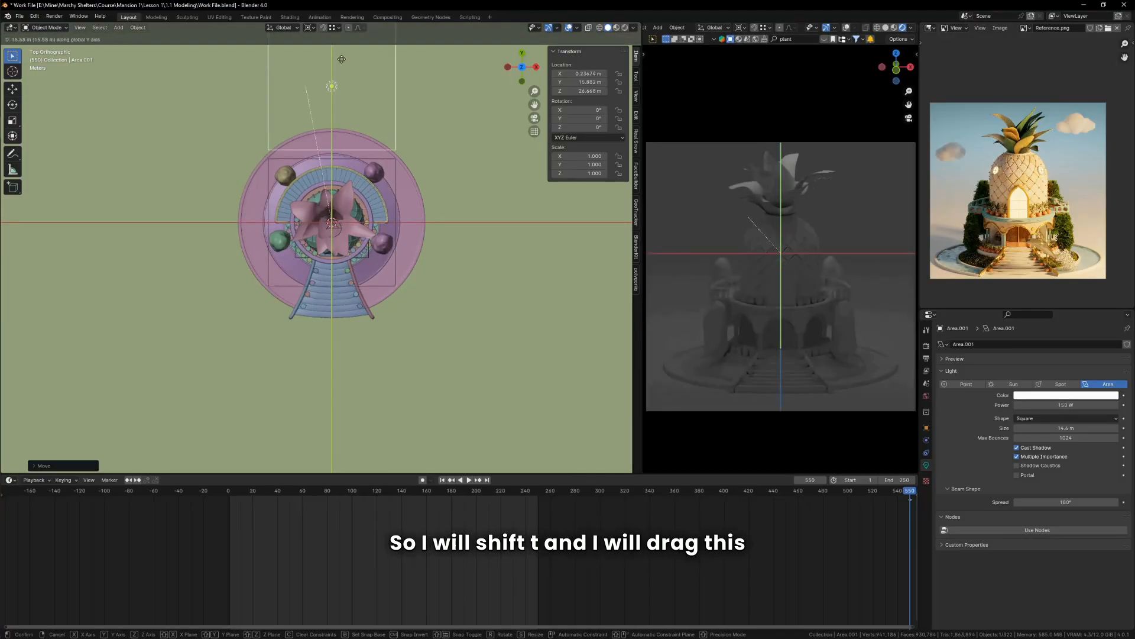
left_click(341, 59)
middle_click_drag(366, 117, 374, 254, "shift")
key("g")
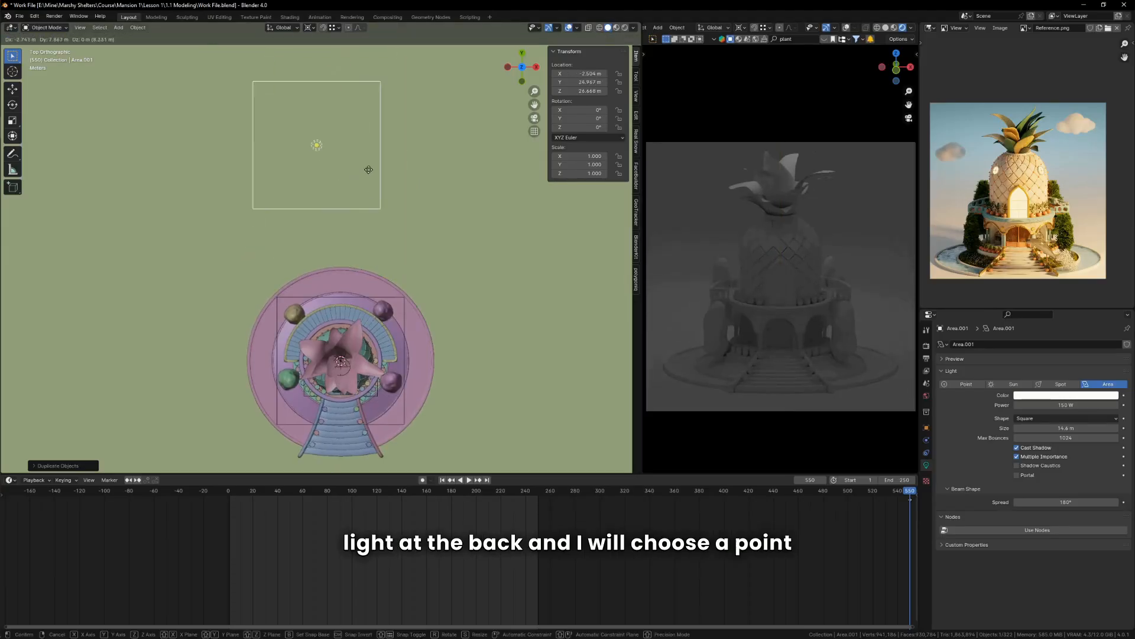
left_click(358, 157)
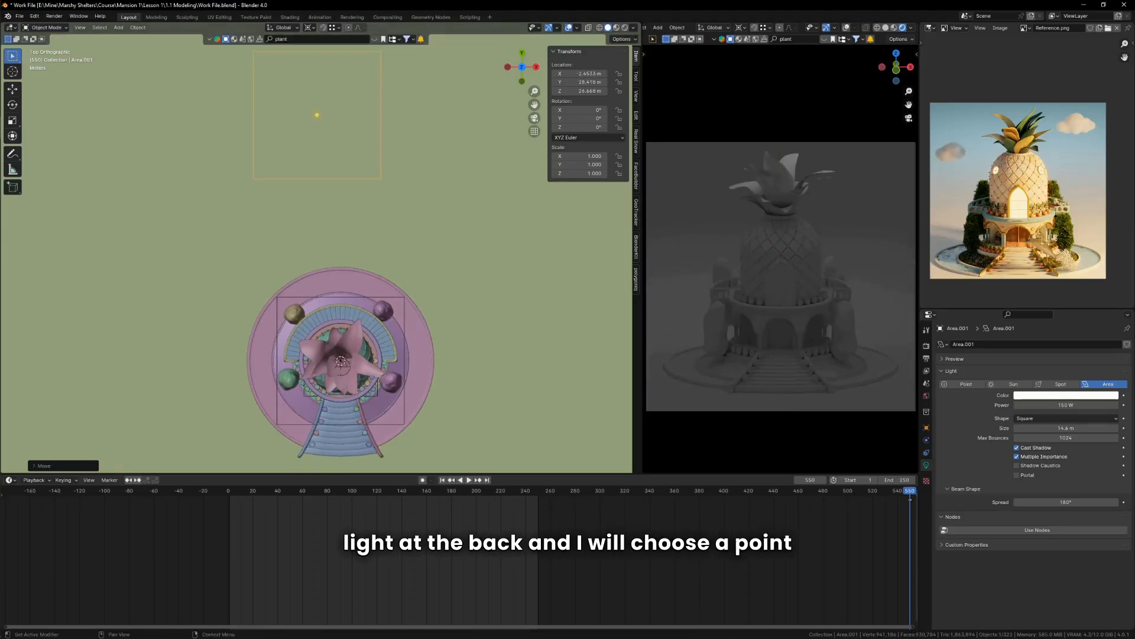
Convert the copied light to a point light with a radius of about 9 m and a power of 20000 W
left_click(966, 384)
scroll(384, 266, "down", 3)
middle_click_drag(402, 331, 409, 235)
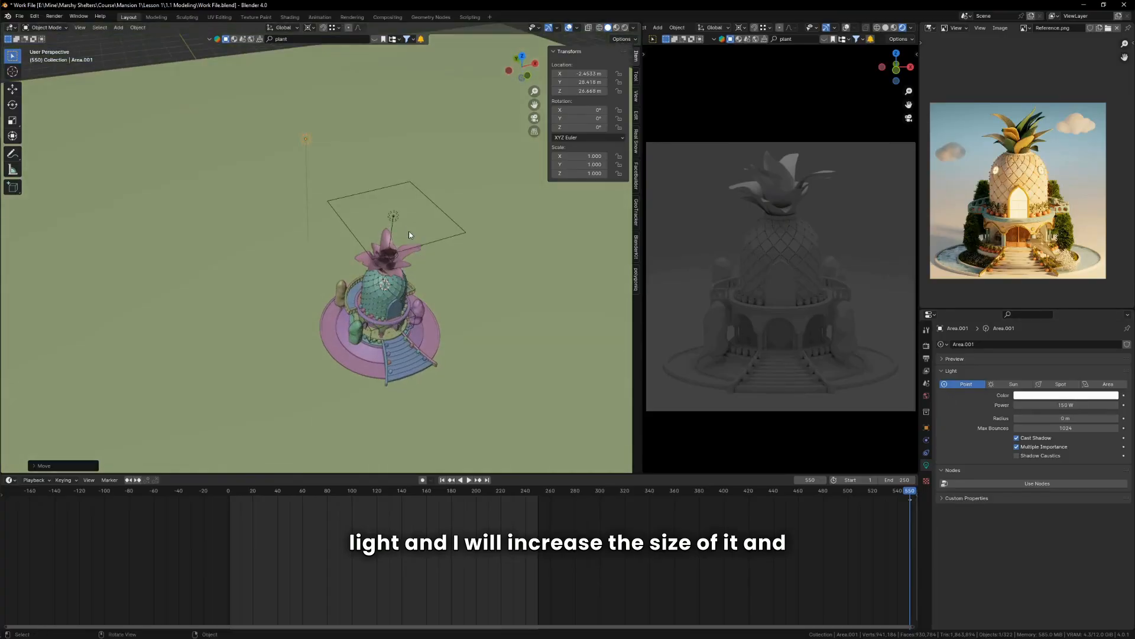
left_click_drag(1064, 418, 1085, 418)
left_click(1047, 405)
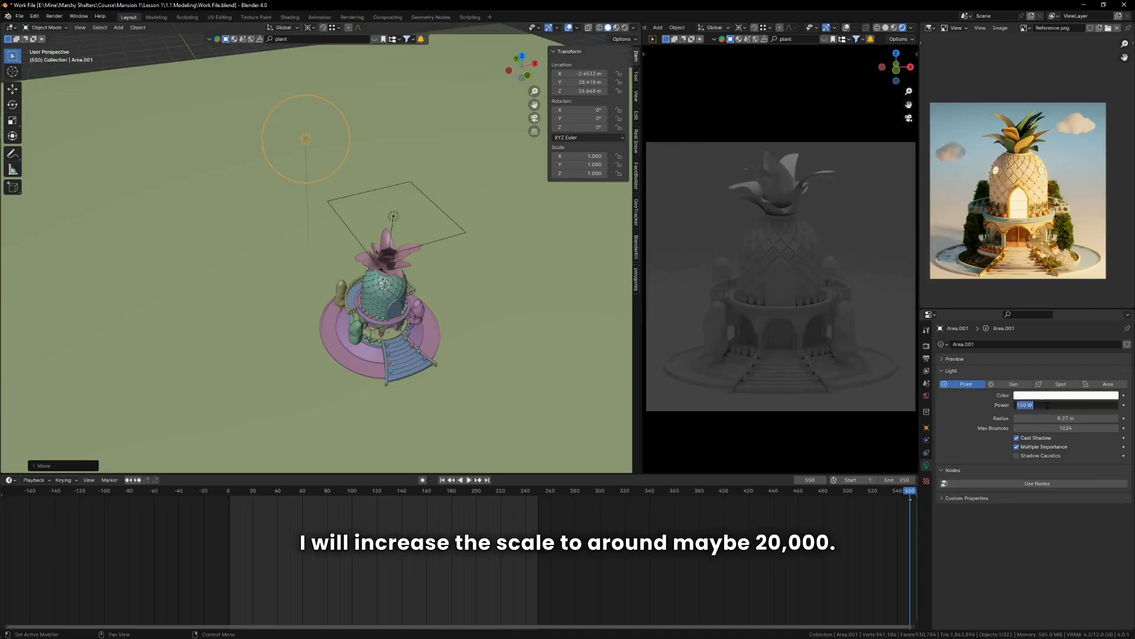
type("20 W")
key("ctrl+a")
key("Return")
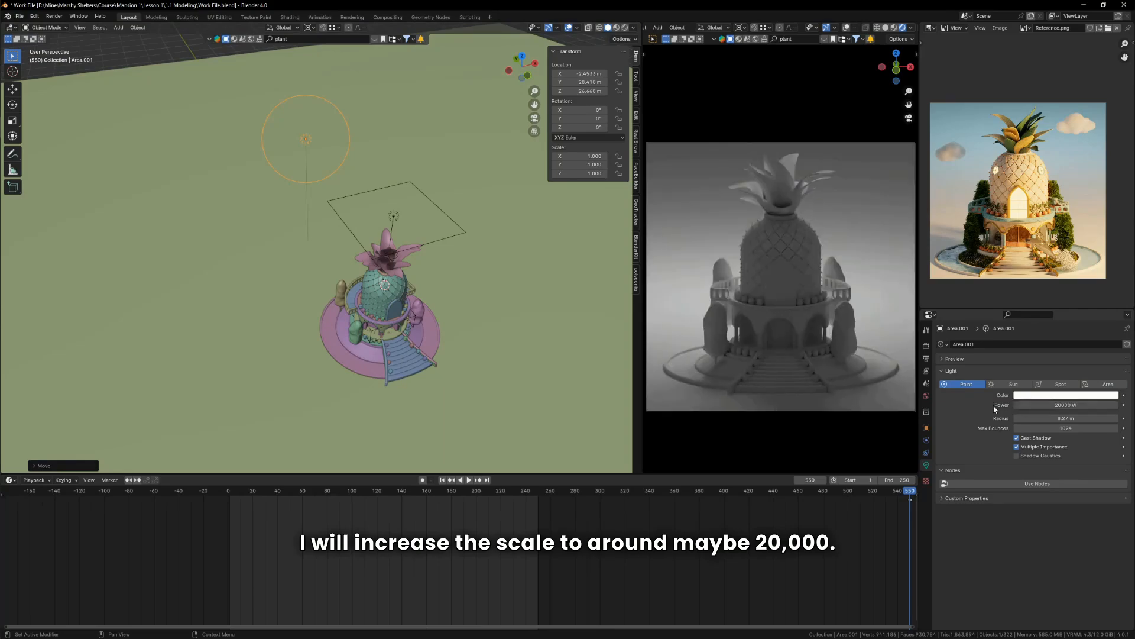
Move the point light farther behind the house to about X -8.2 m, Y 72.1 m and enlarge its radius to about 39.1 m
key("KP_7")
key("g")
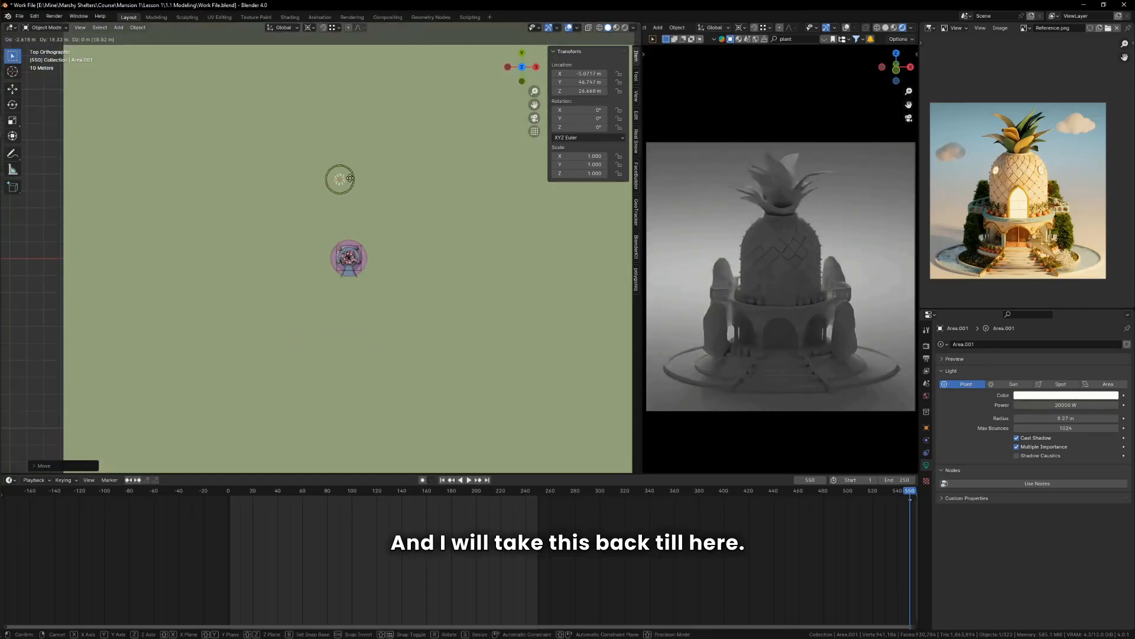
left_click(347, 144)
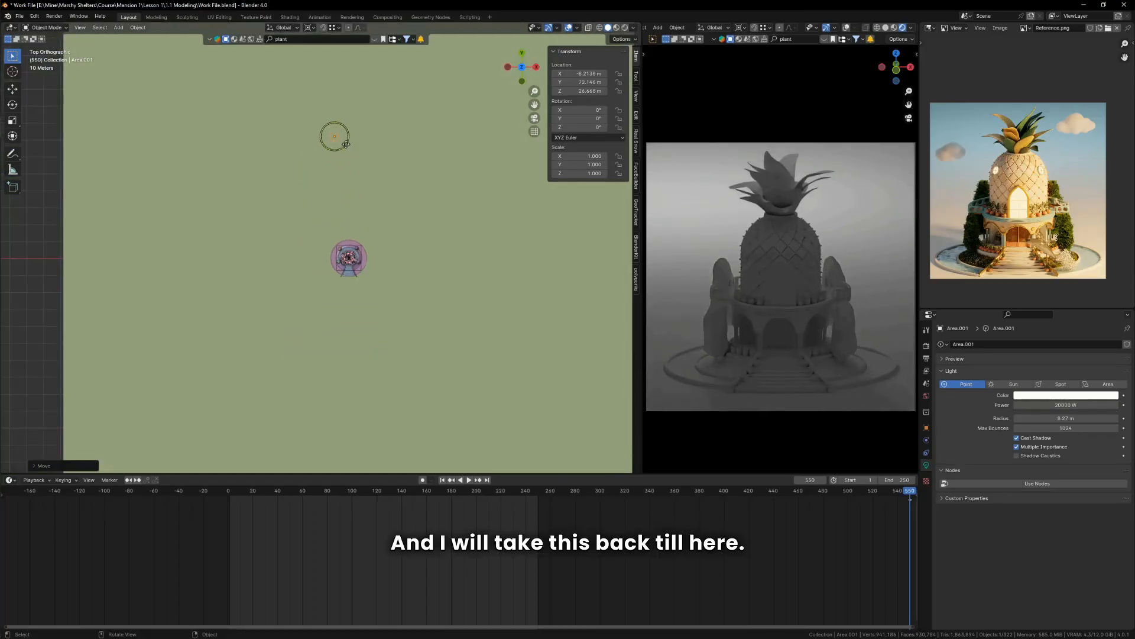
left_click_drag(1041, 418, 1097, 419)
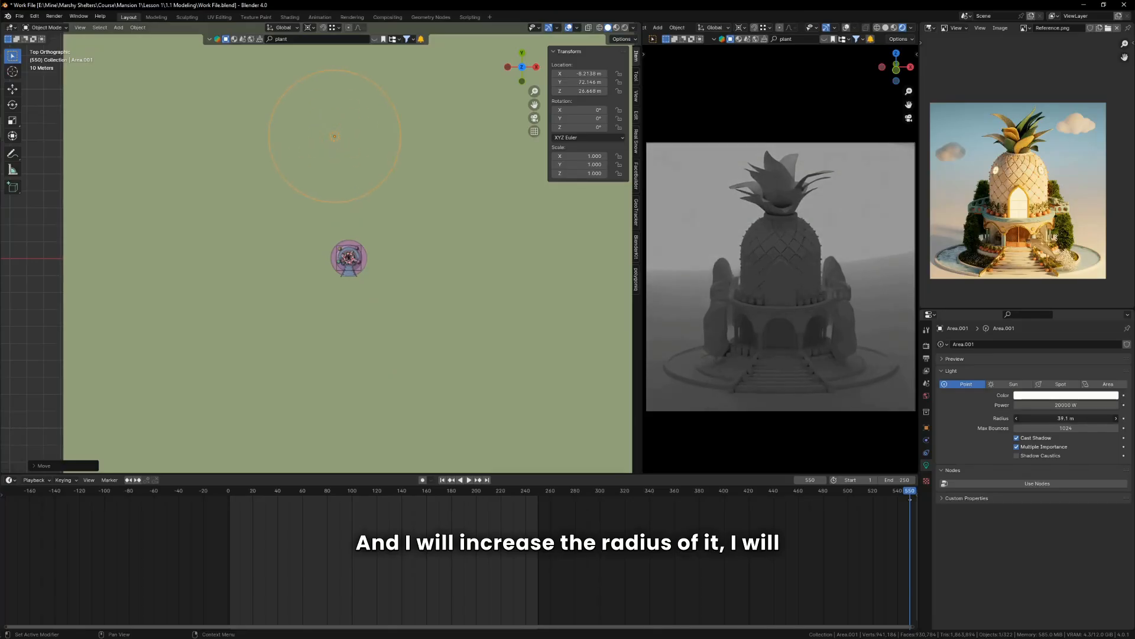
Raise the point light along Z and center it behind the house from the top view, at about X 1.7 m
middle_click_drag(280, 296, 358, 209)
key("g")
key("z")
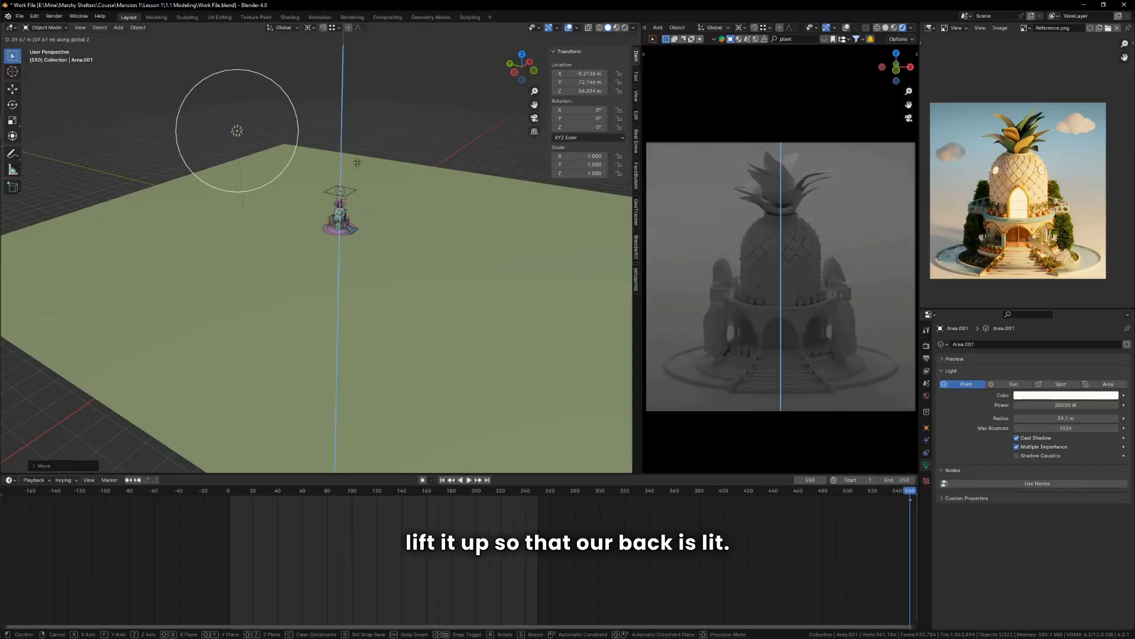
left_click(362, 180)
key("grave")
left_click(360, 101)
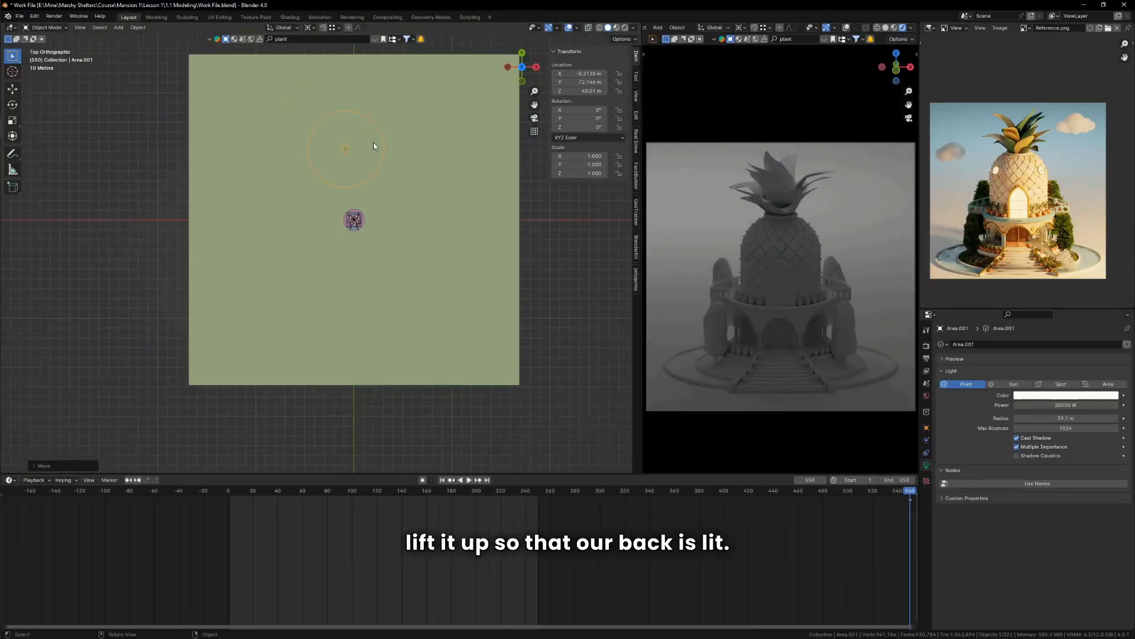
key("g")
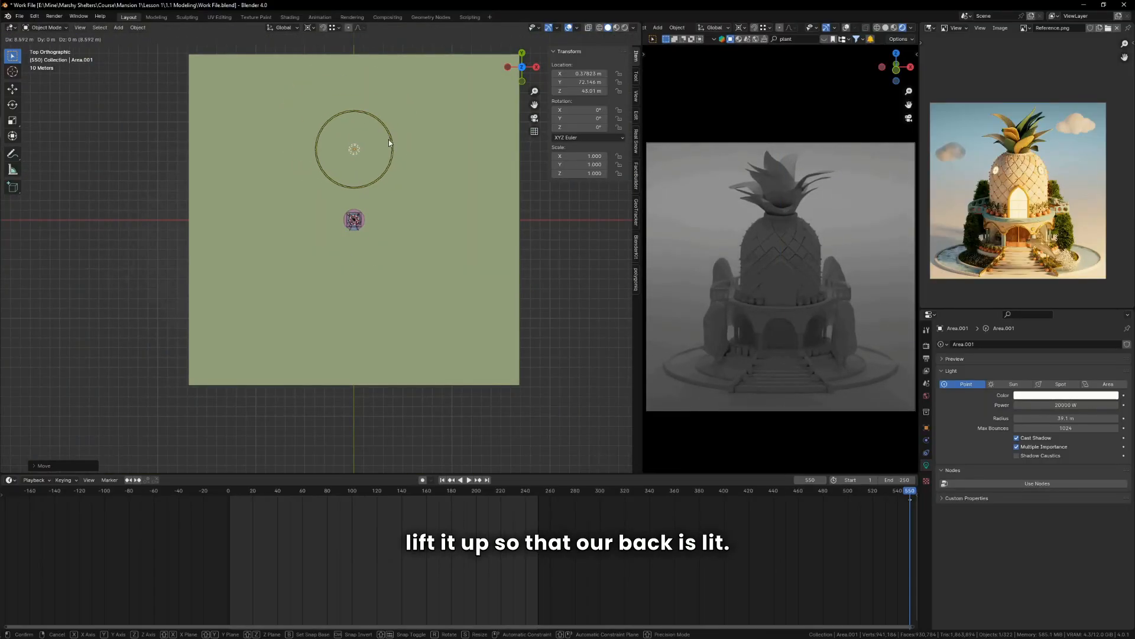
left_click(391, 144)
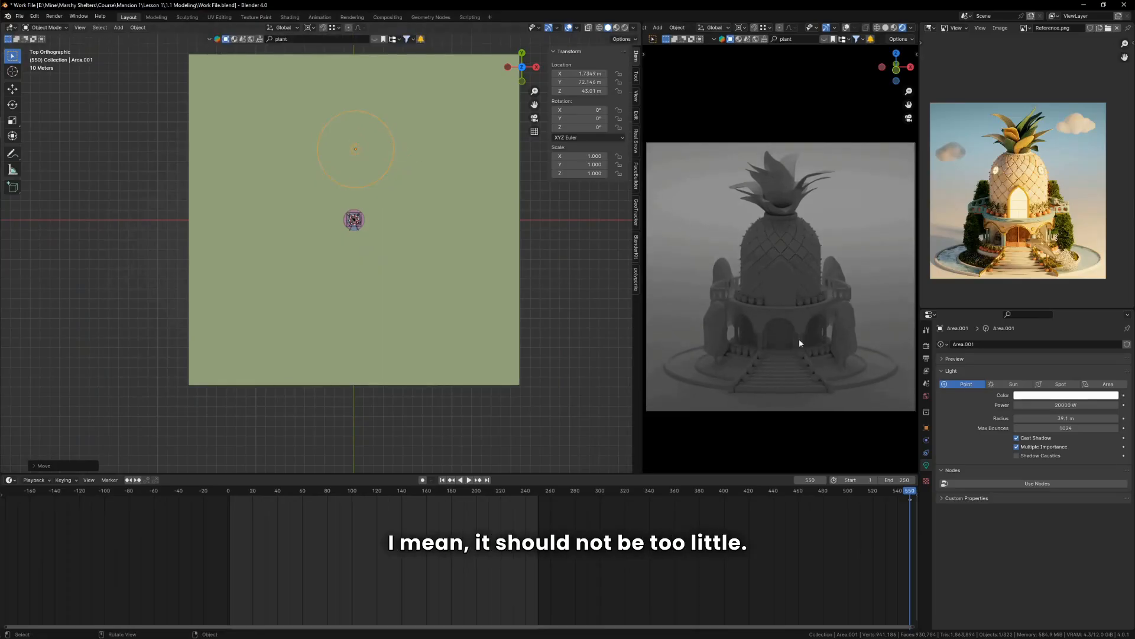
Try a power of 50000 W on the point light behind the house and undo it
left_click(1066, 405)
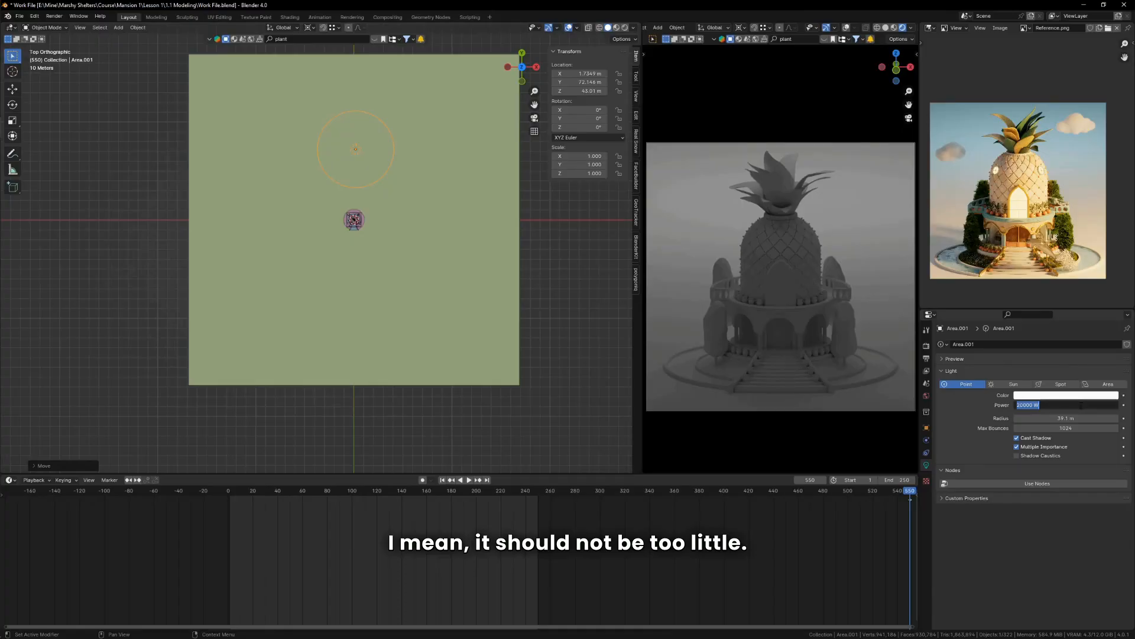
type("50")
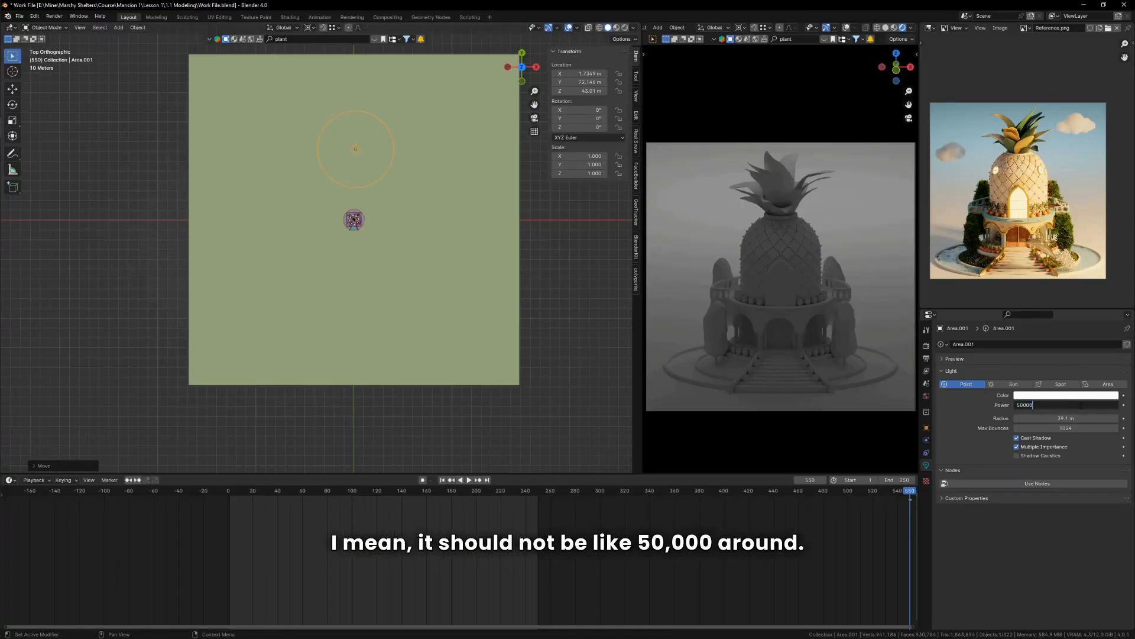
key("Return")
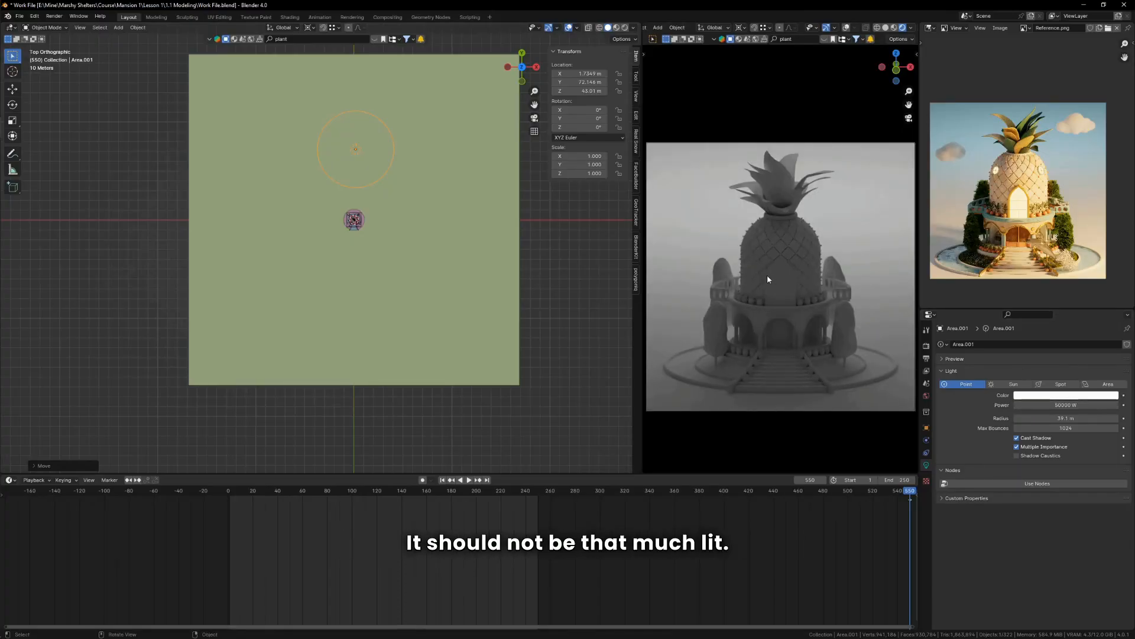
key("ctrl+z")
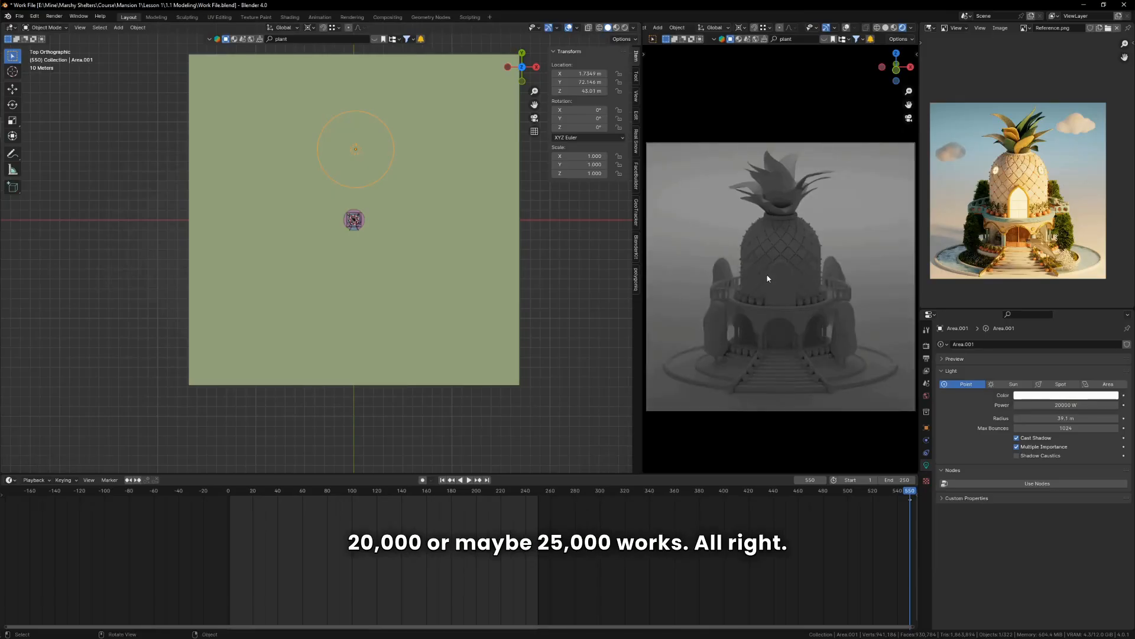
Set the back point light's power to 25000 W and check its placement in perspective and the rendered view
left_click(1066, 405)
type("2")
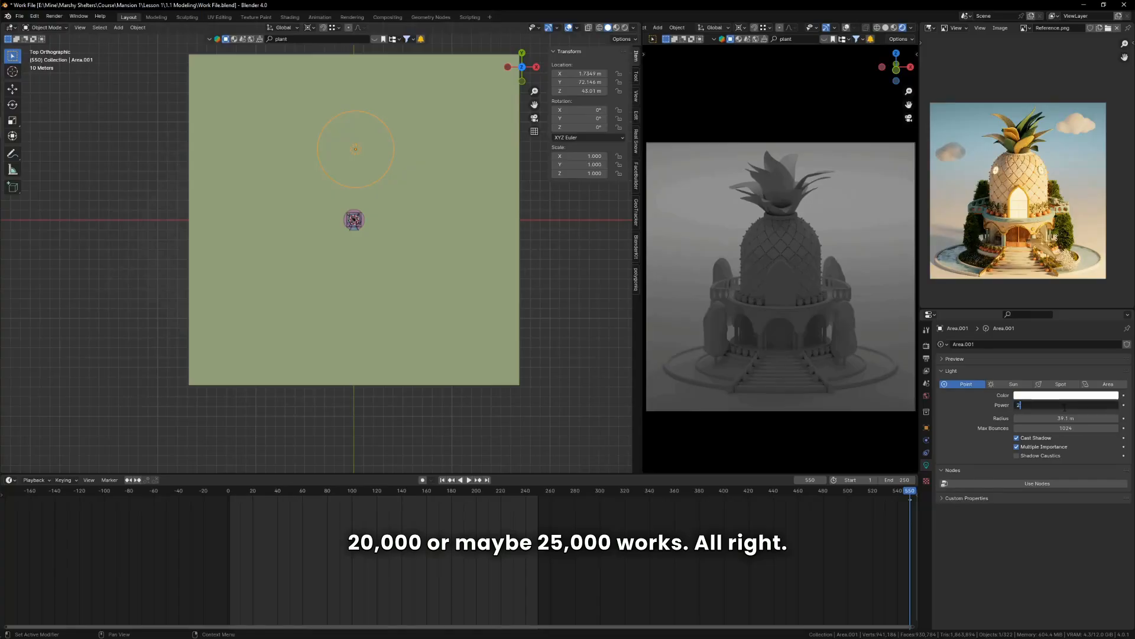
key("Return")
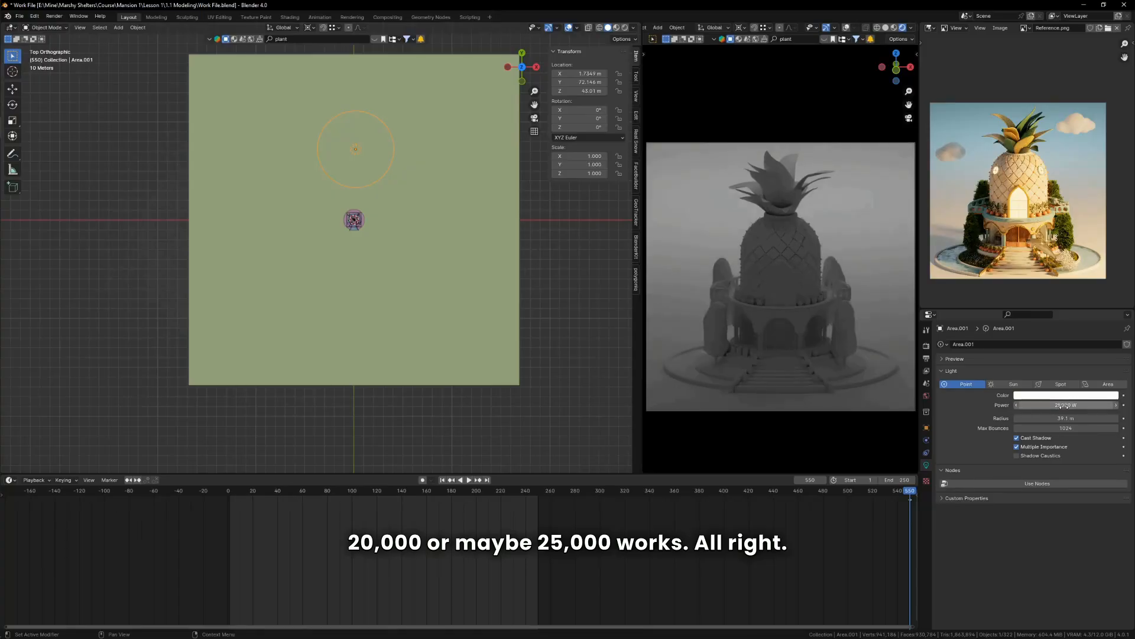
middle_click_drag(546, 223, 450, 106)
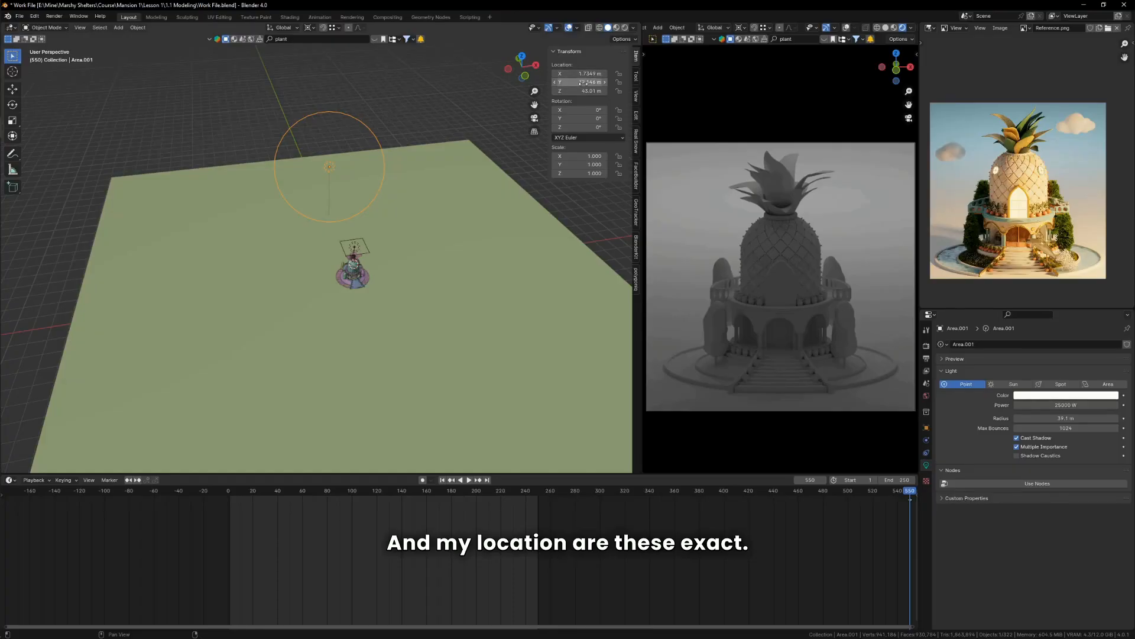
scroll(855, 277, "down", 2)
scroll(846, 238, "up", 2)
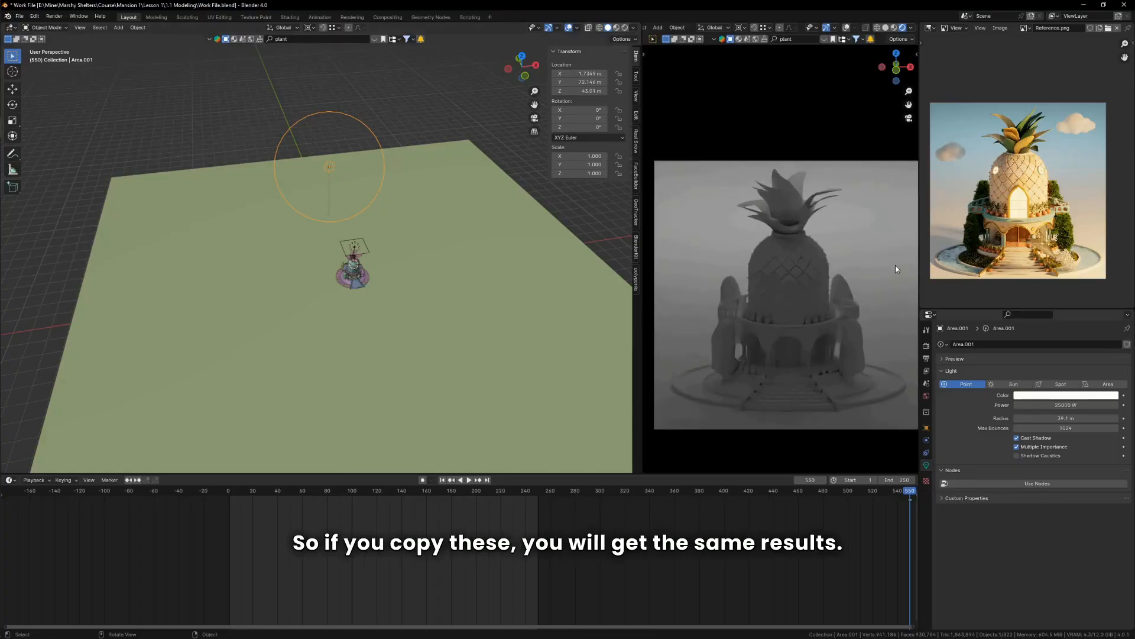
Examine how the area light above and the point light behind the house are placed, in perspective and from the top
scroll(363, 276, "up", 4)
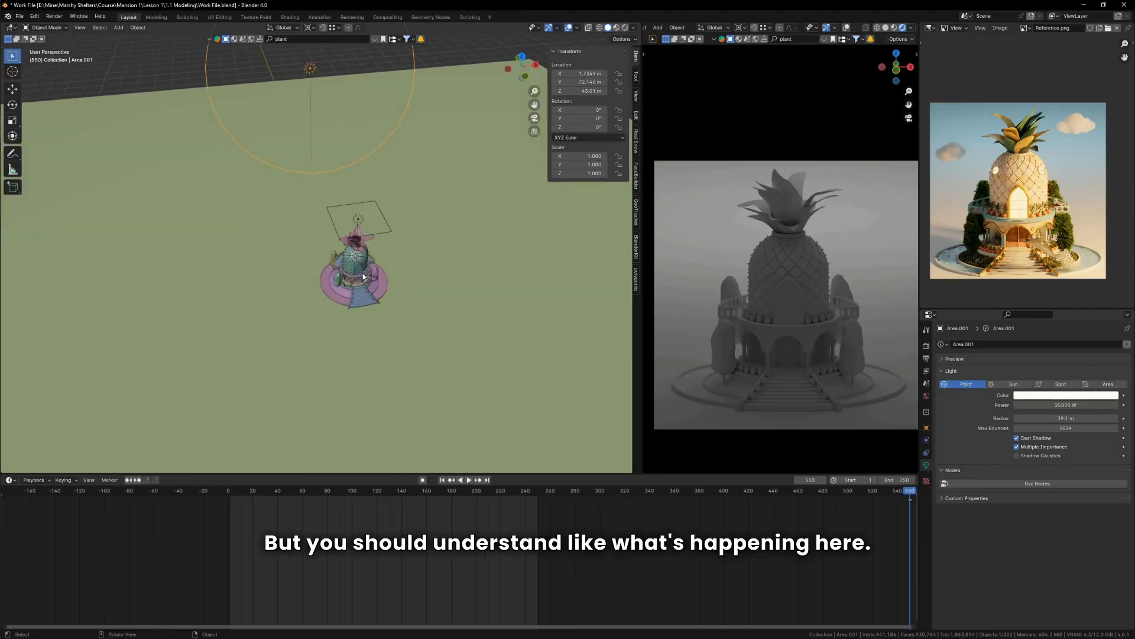
middle_click_drag(397, 279, 372, 242)
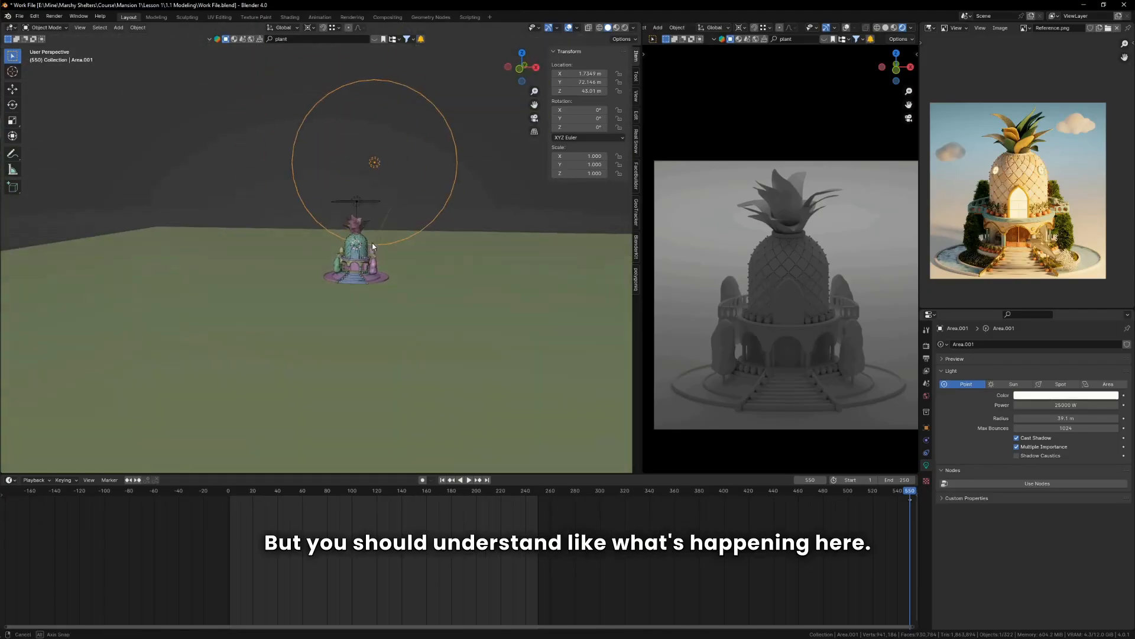
scroll(345, 272, "up", 3)
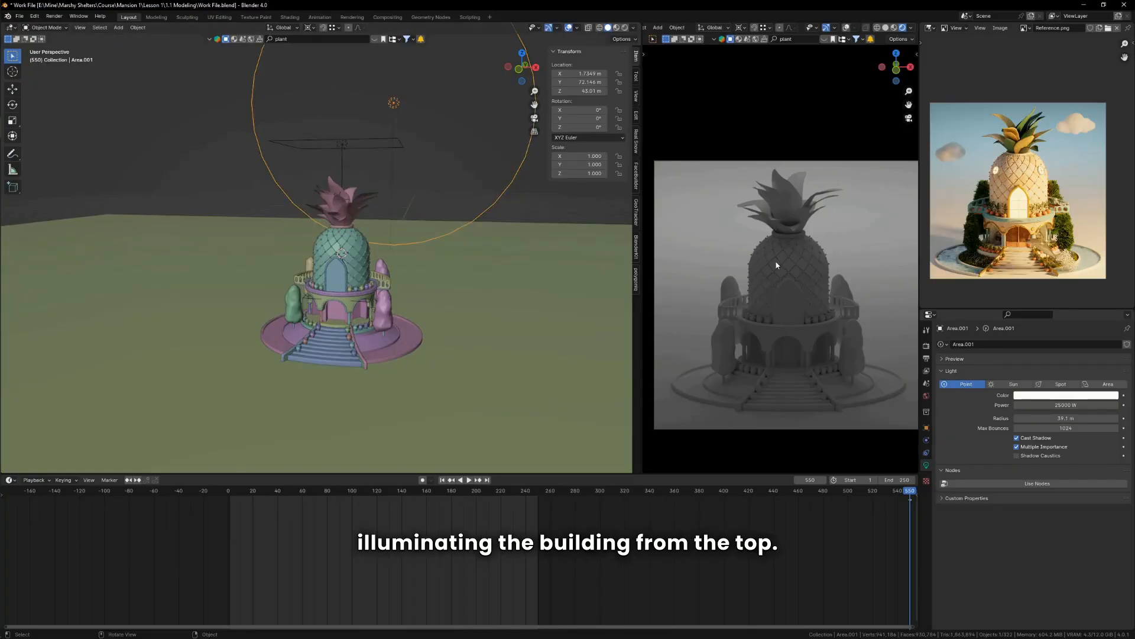
key("grave")
left_click(357, 114)
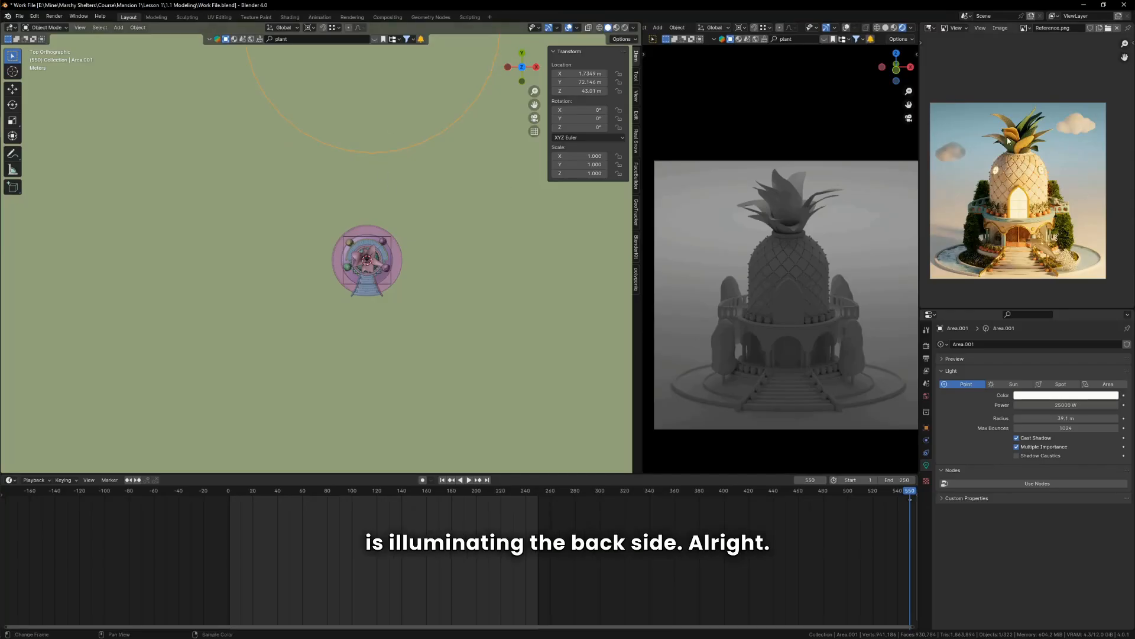
scroll(406, 277, "down", 3)
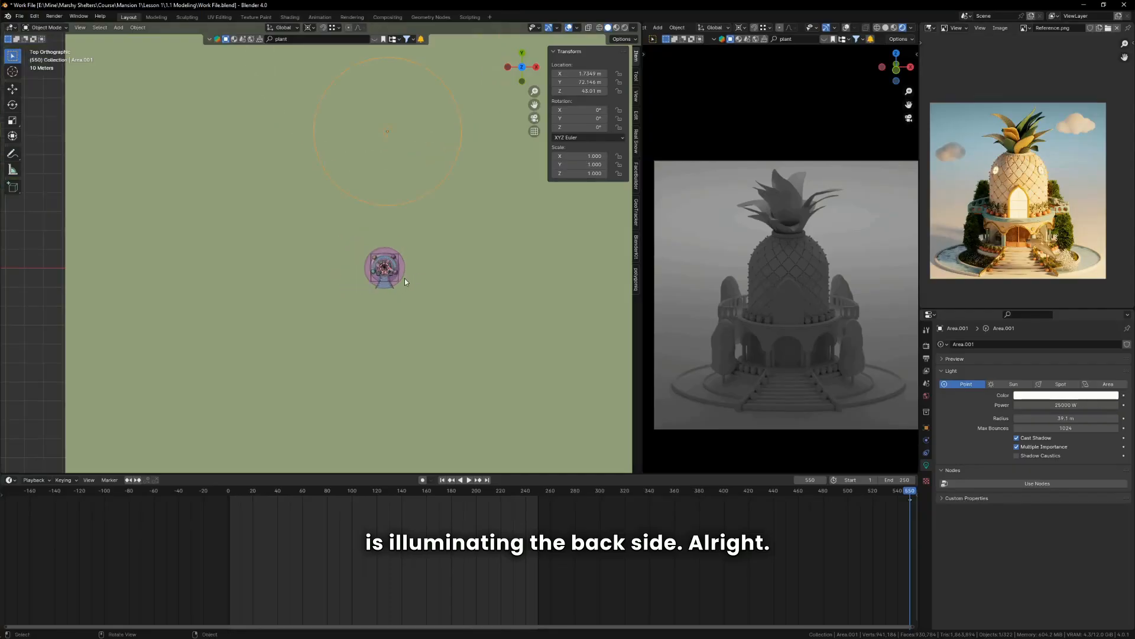
scroll(405, 278, "up", 2)
scroll(722, 285, "down", 3)
scroll(733, 283, "up", 2)
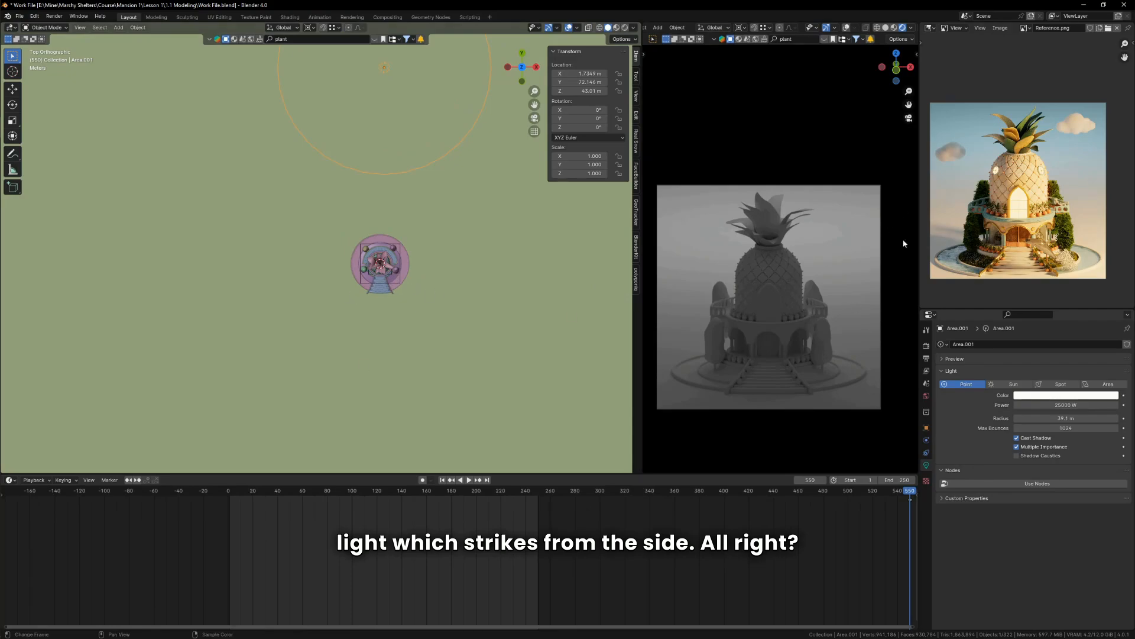
key("KP_Decimal")
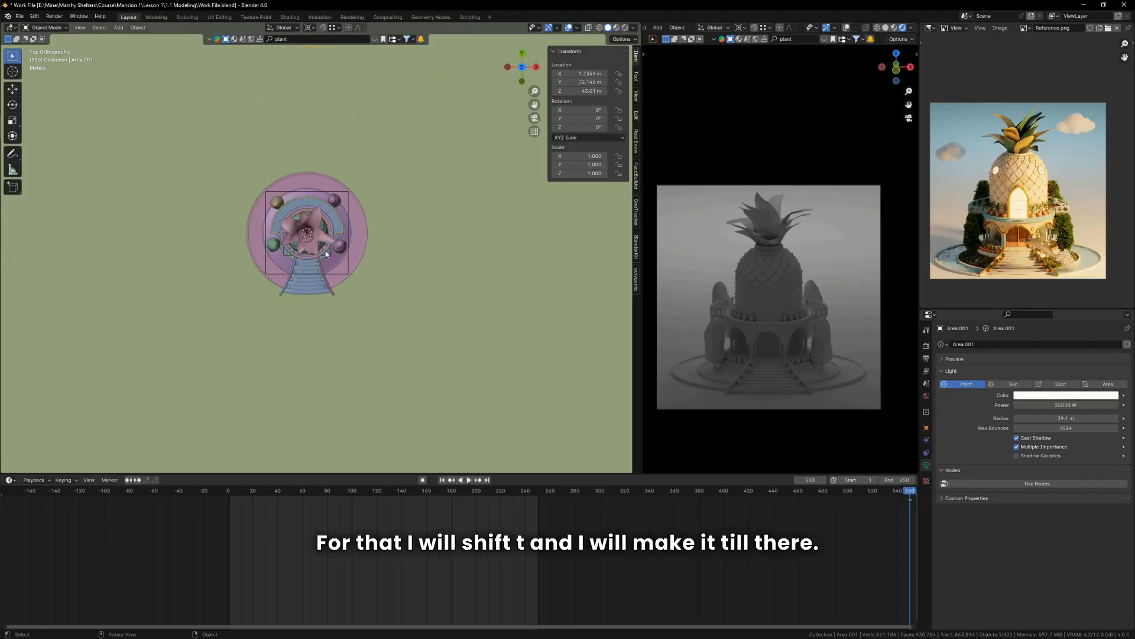
Duplicate the overhead area light and place the copy beside the front of the house at about X 32.2 m, Y -12.9 m
left_click(341, 276)
scroll(342, 276, "down", 5)
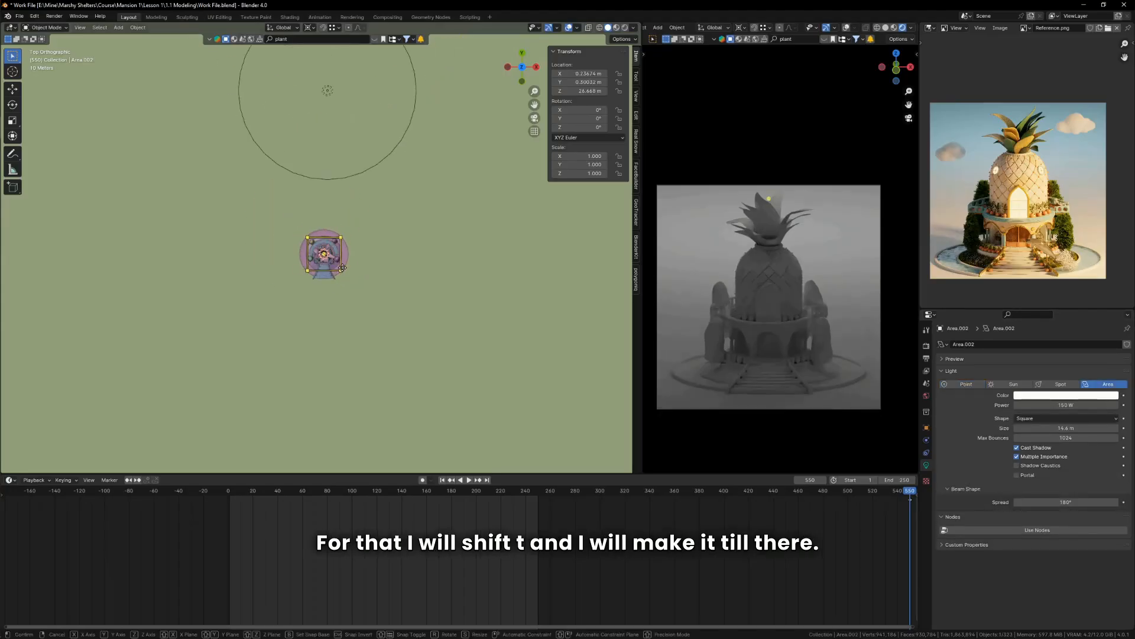
key("shift+d")
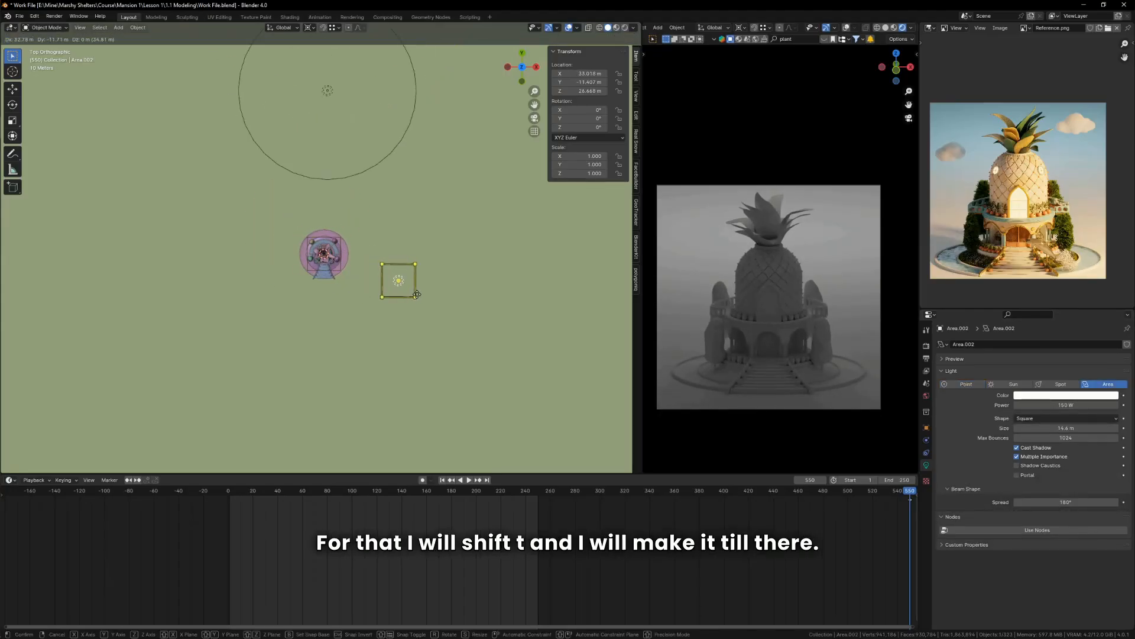
left_click(417, 294)
scroll(395, 282, "up", 2)
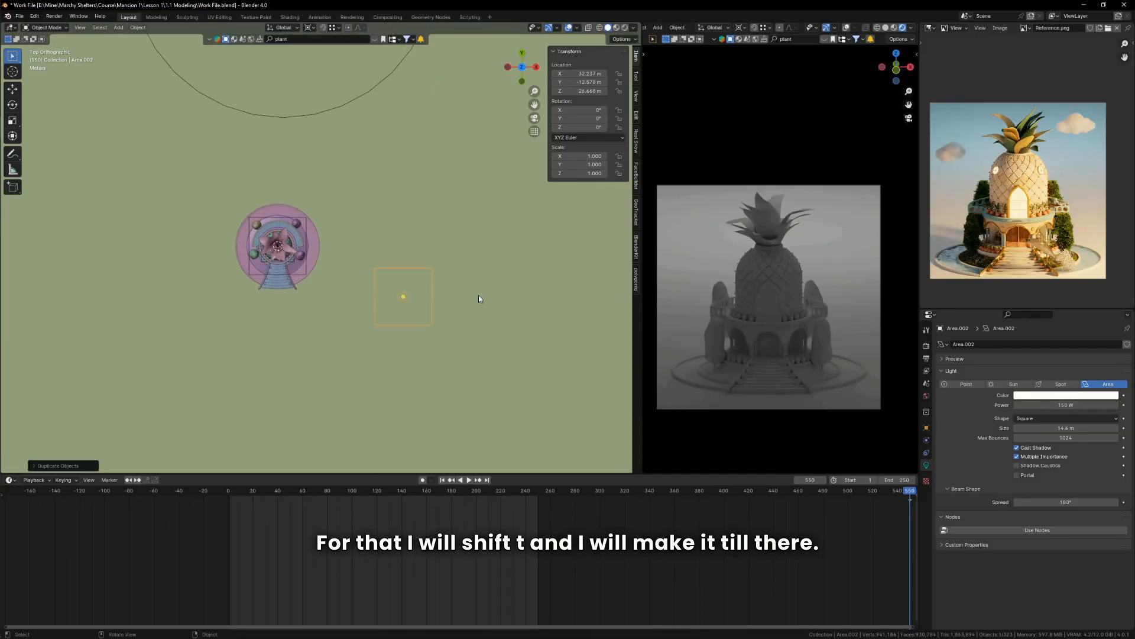
Change the duplicated light's type to Spot and check its cone in perspective and its position from the top
left_click(1062, 385)
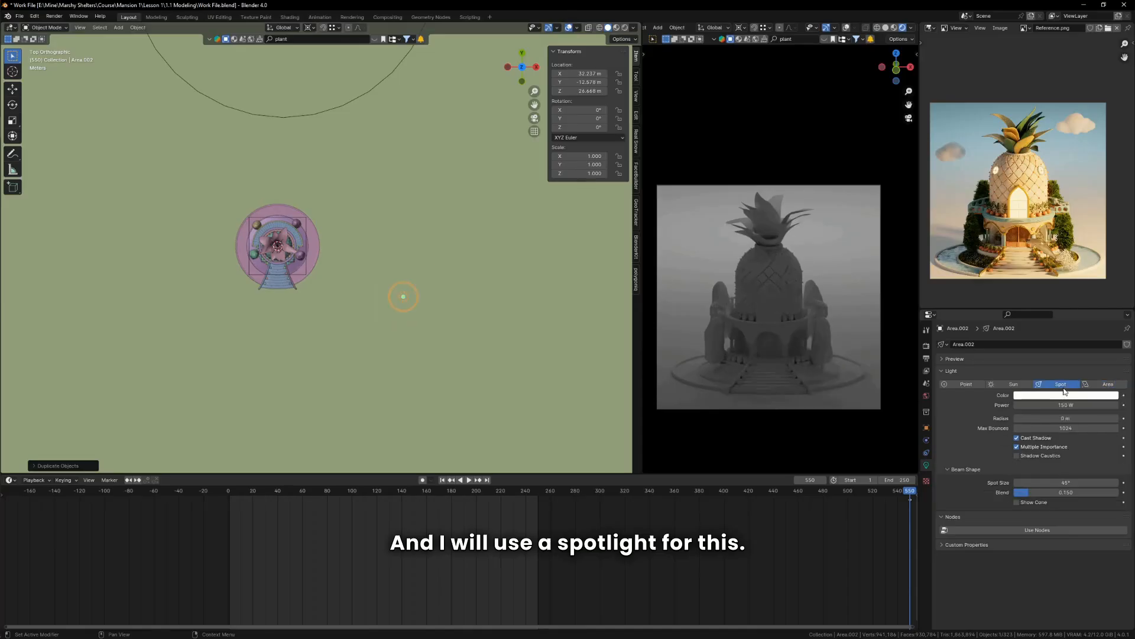
middle_click_drag(438, 306, 405, 280)
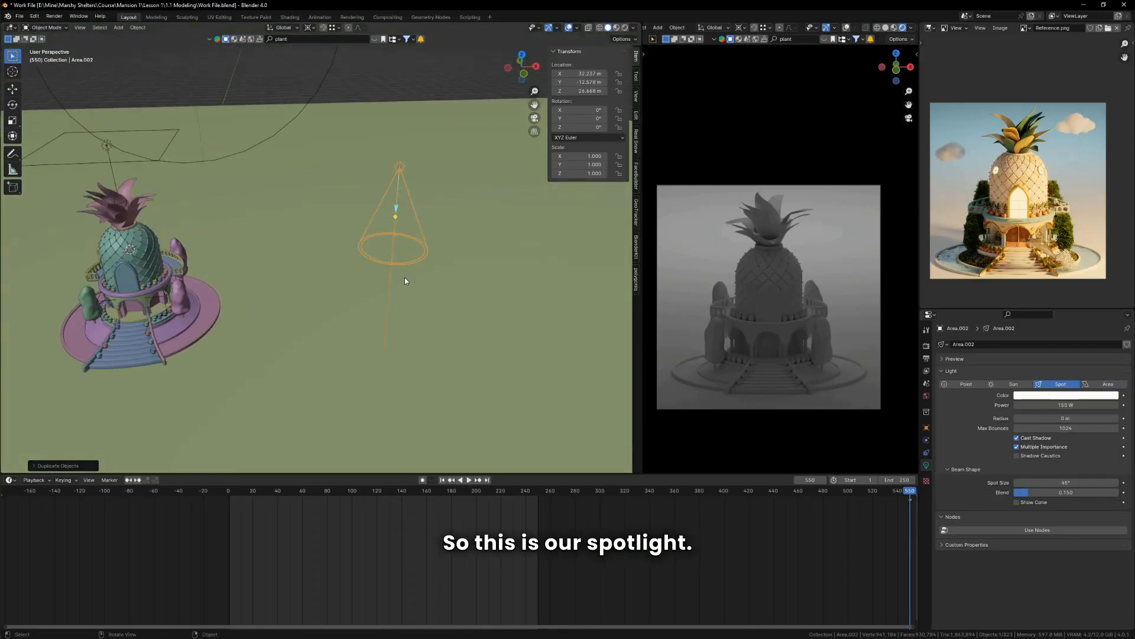
key("KP_7")
scroll(389, 221, "down", 4)
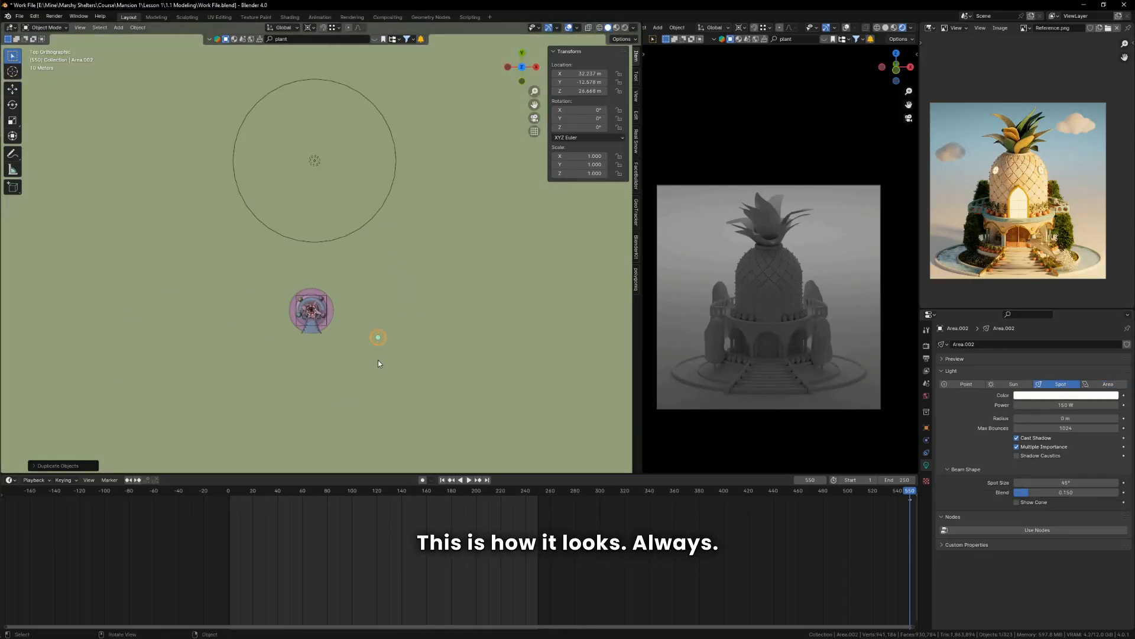
scroll(390, 348, "up", 5)
middle_click_drag(397, 335, 399, 337, "shift")
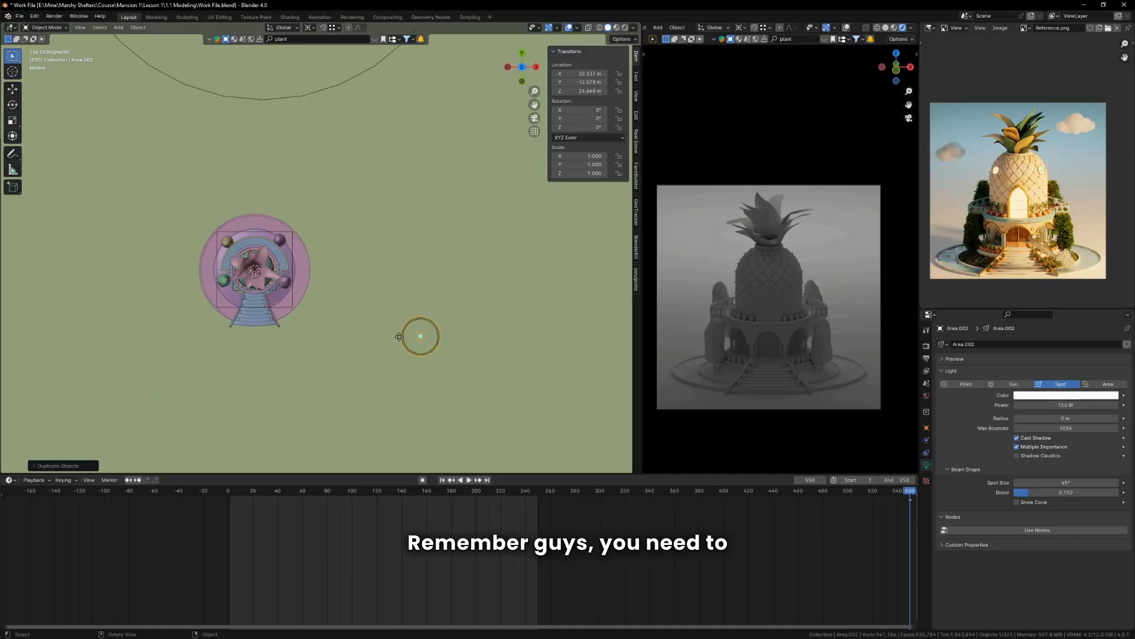
scroll(991, 183, "down", 2)
scroll(1004, 225, "up", 2)
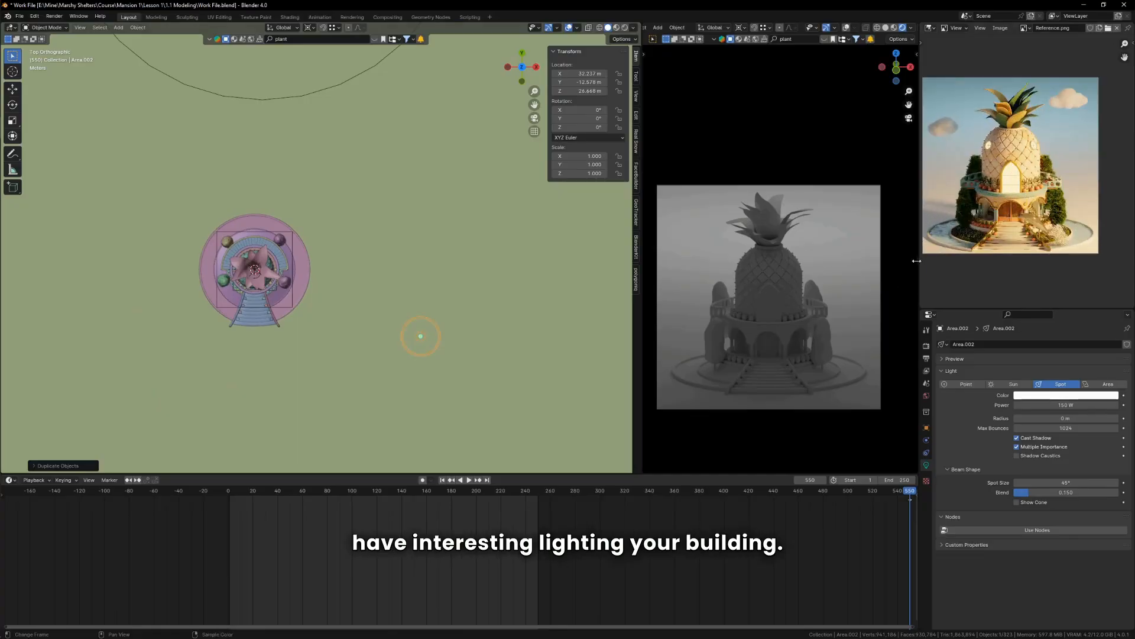
Enlarge the reference image area and study the contrast of light and shadow on the building
left_click_drag(920, 259, 799, 260)
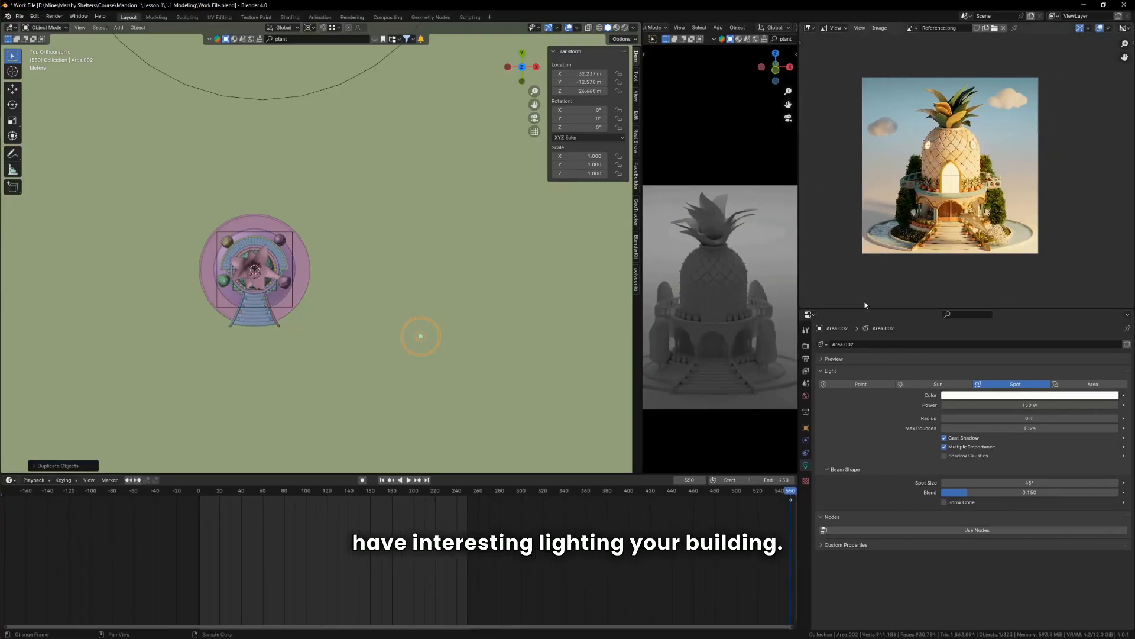
left_click_drag(868, 307, 870, 373)
scroll(965, 166, "up", 3)
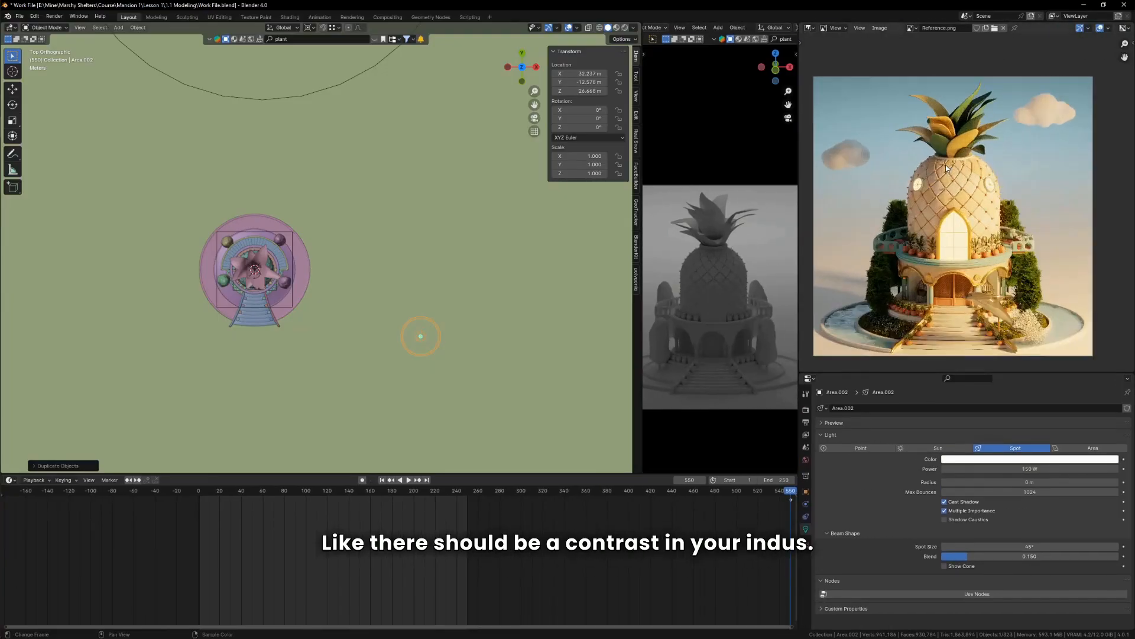
scroll(964, 166, "down", 1)
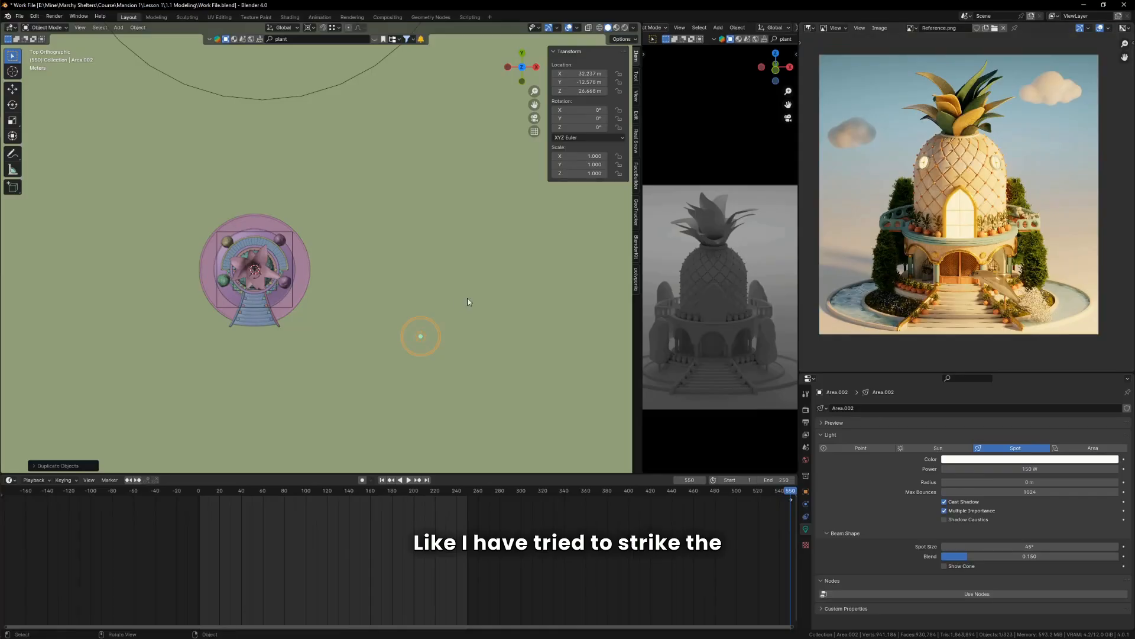
Make the annotation note layer visible and sketch lines showing the light striking the house from the spot light's side
left_click(10, 157)
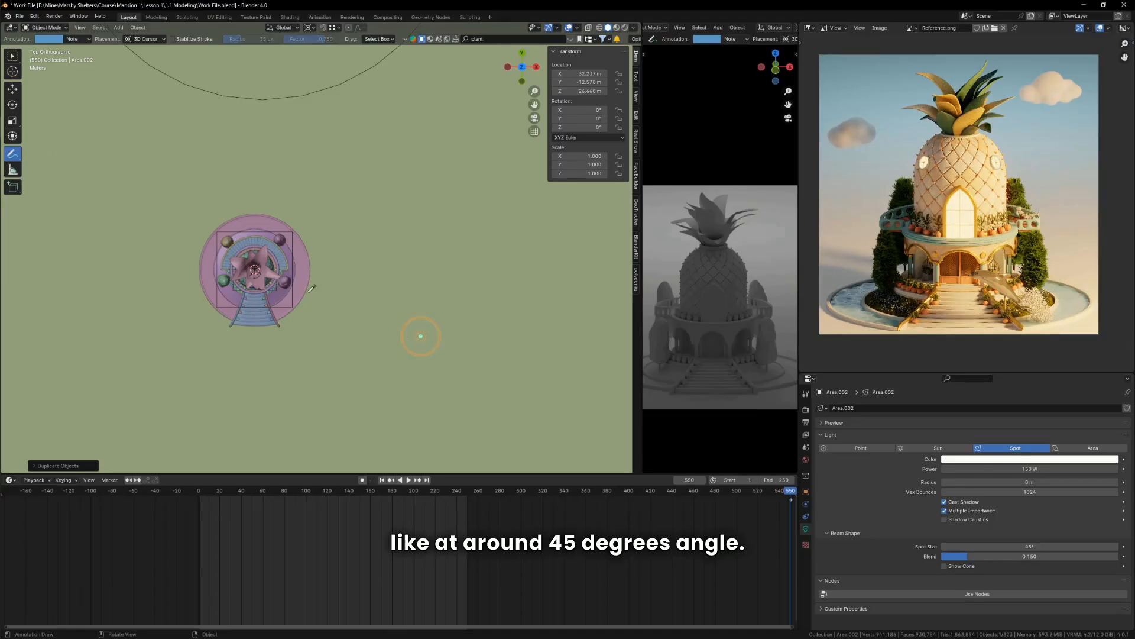
left_click_drag(402, 334, 396, 332)
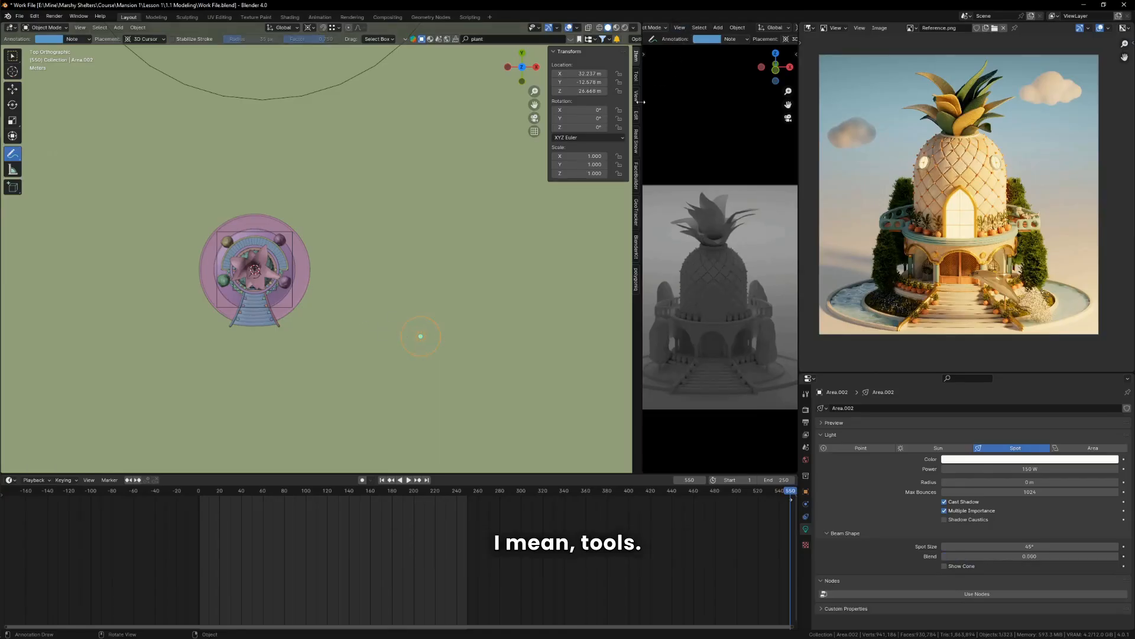
left_click(637, 77)
left_click(598, 88)
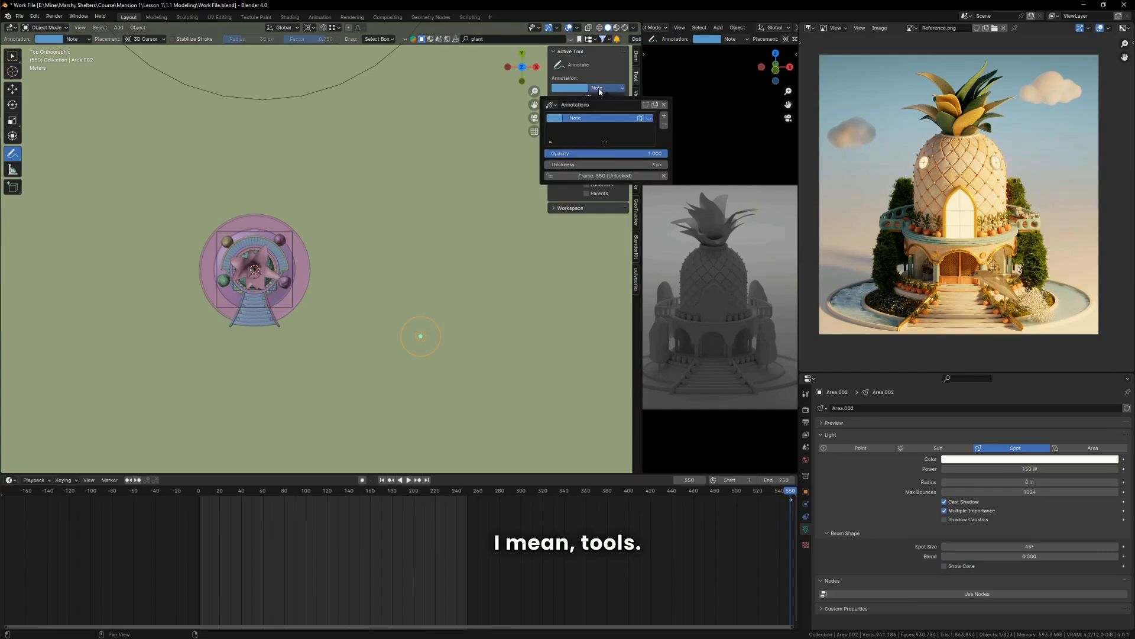
left_click(646, 119)
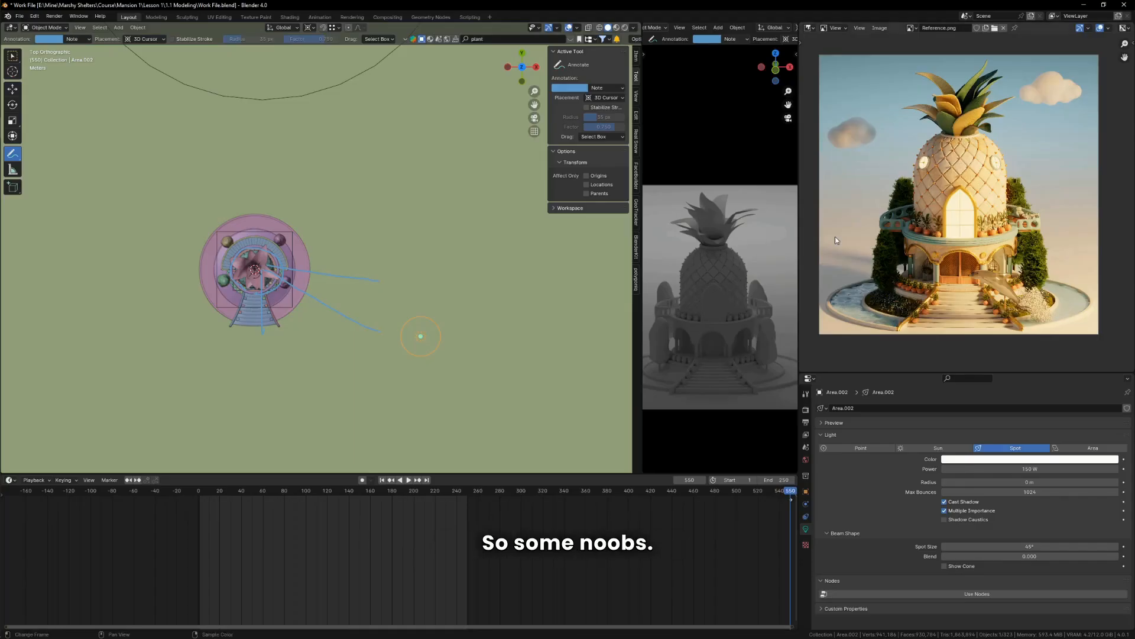
Narrow the reference image area to give the render preview more room, and hide the viewport sidebar
left_click_drag(800, 243, 985, 244)
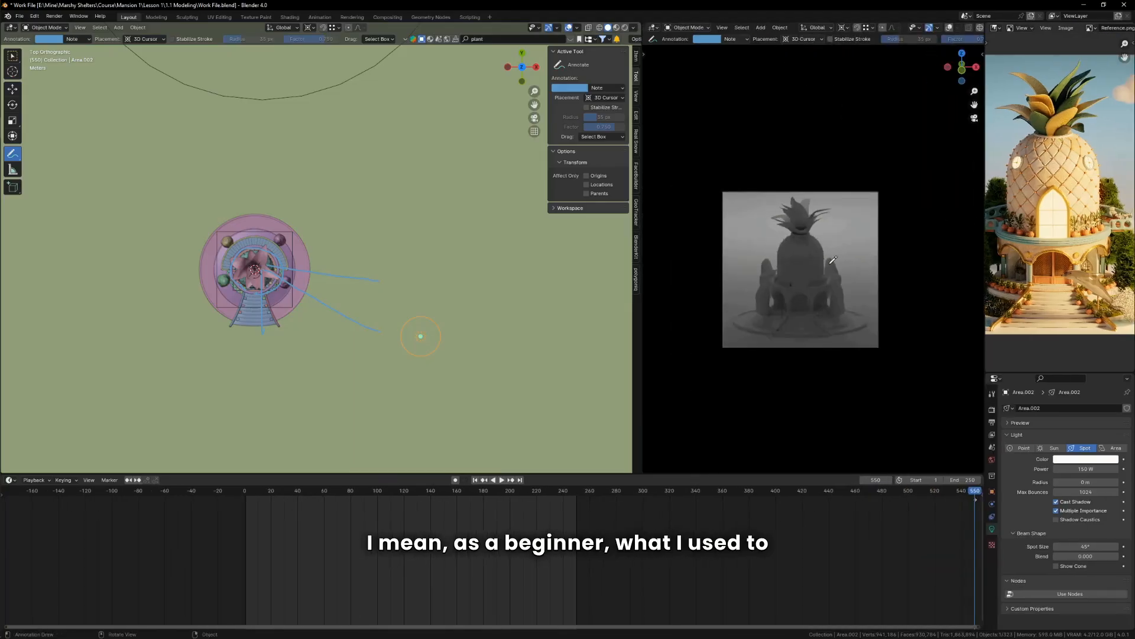
key("n")
middle_click_drag(282, 317, 289, 257)
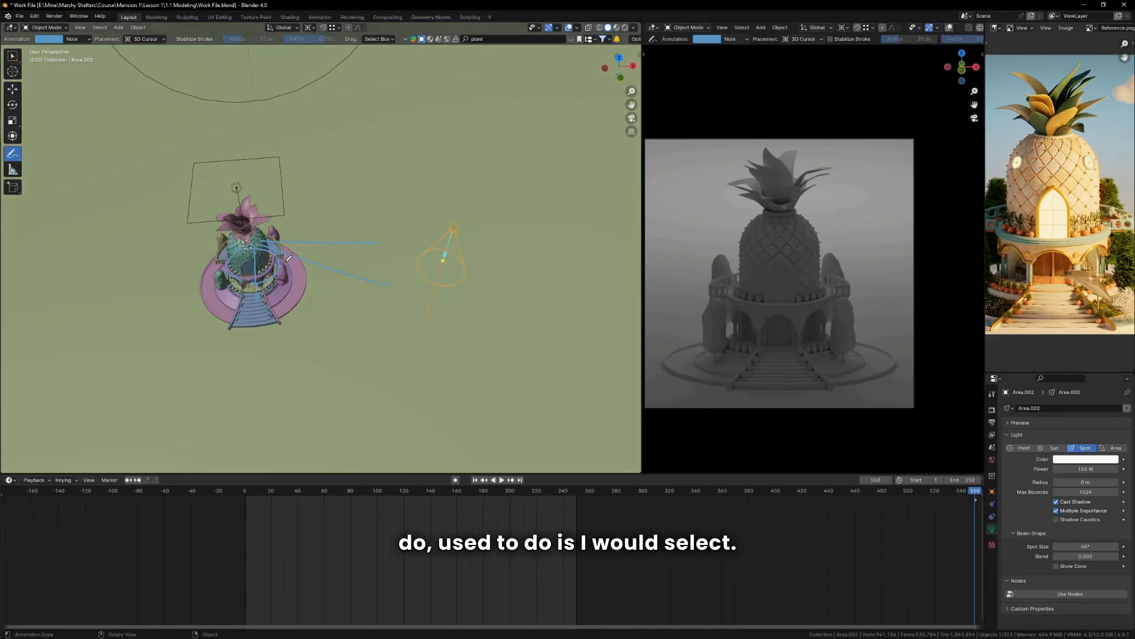
Hide the annotation note layer with the light direction sketch and return to the Select Box tool
left_click(11, 56)
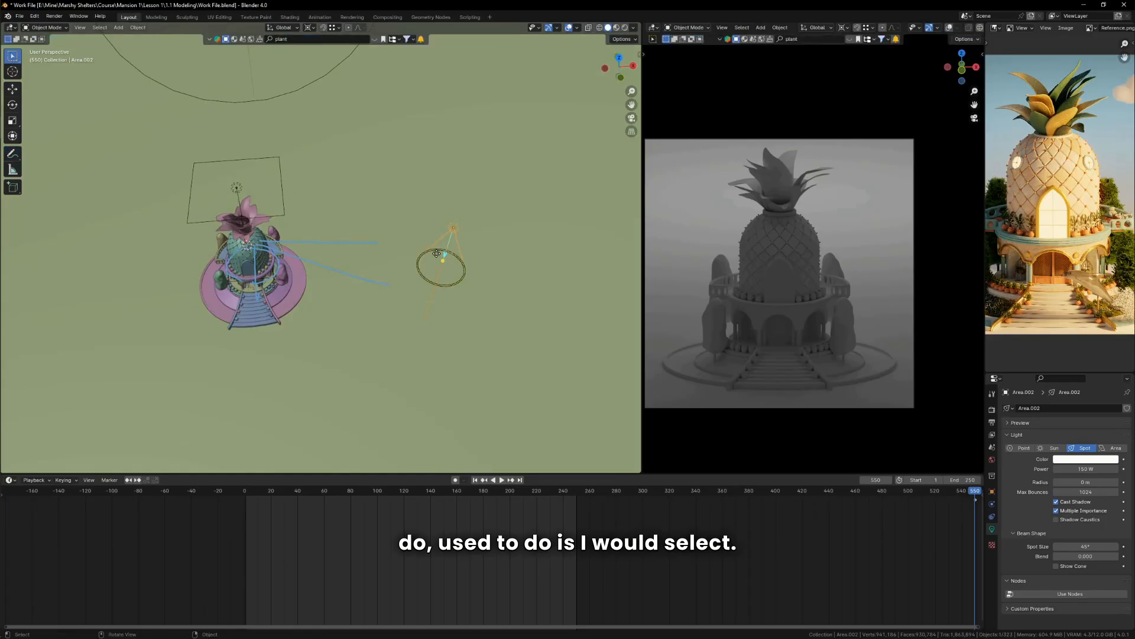
key("n")
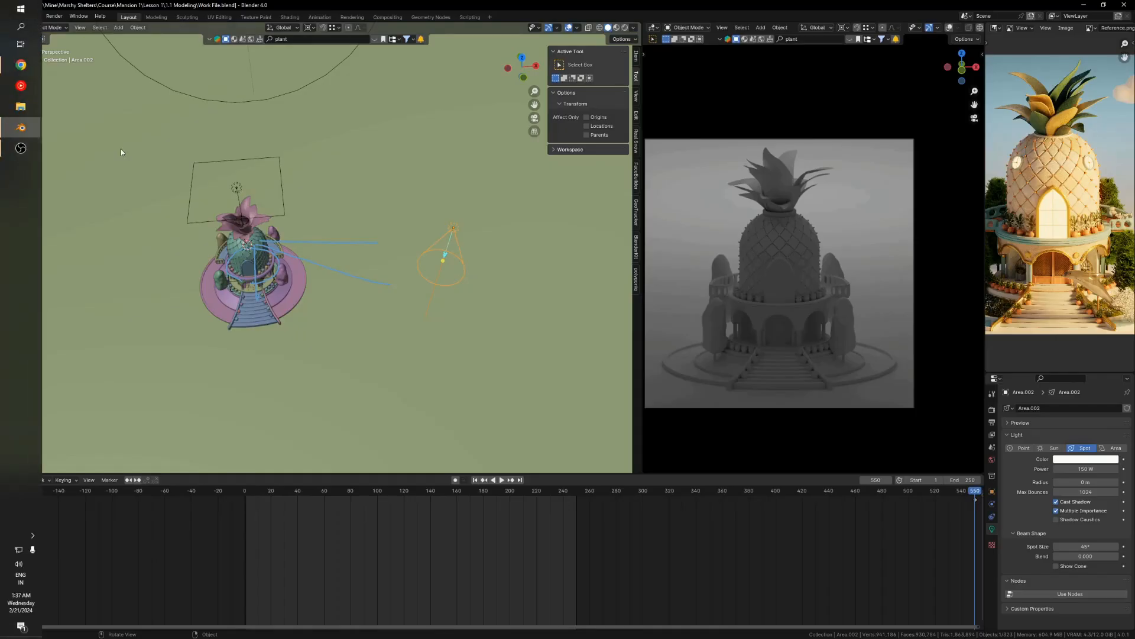
left_click(16, 153)
left_click(601, 89)
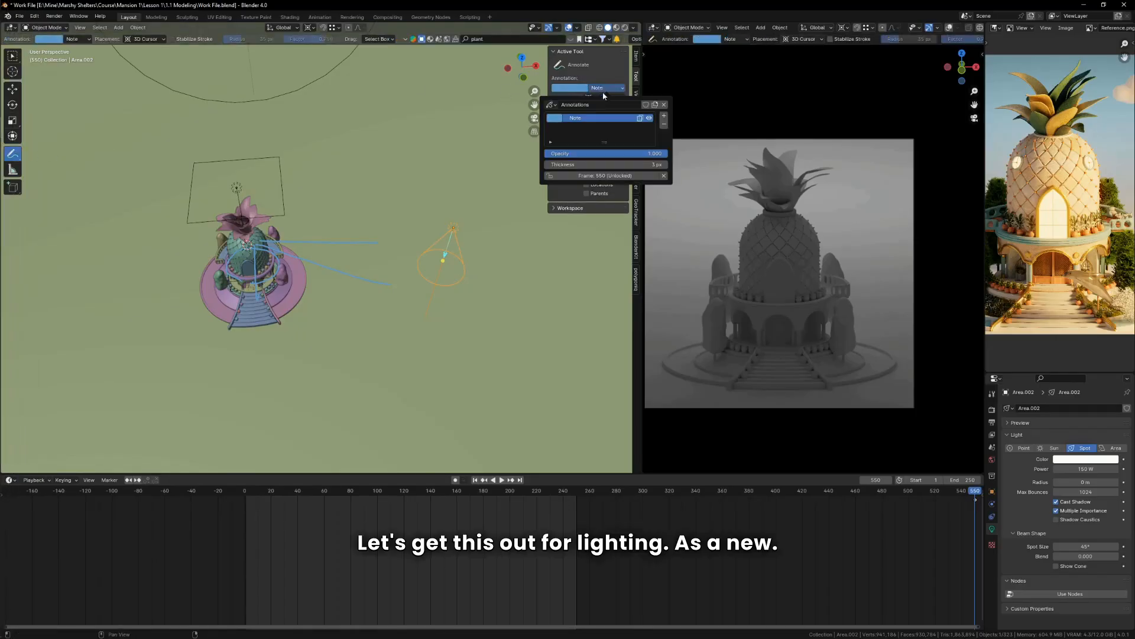
key("n")
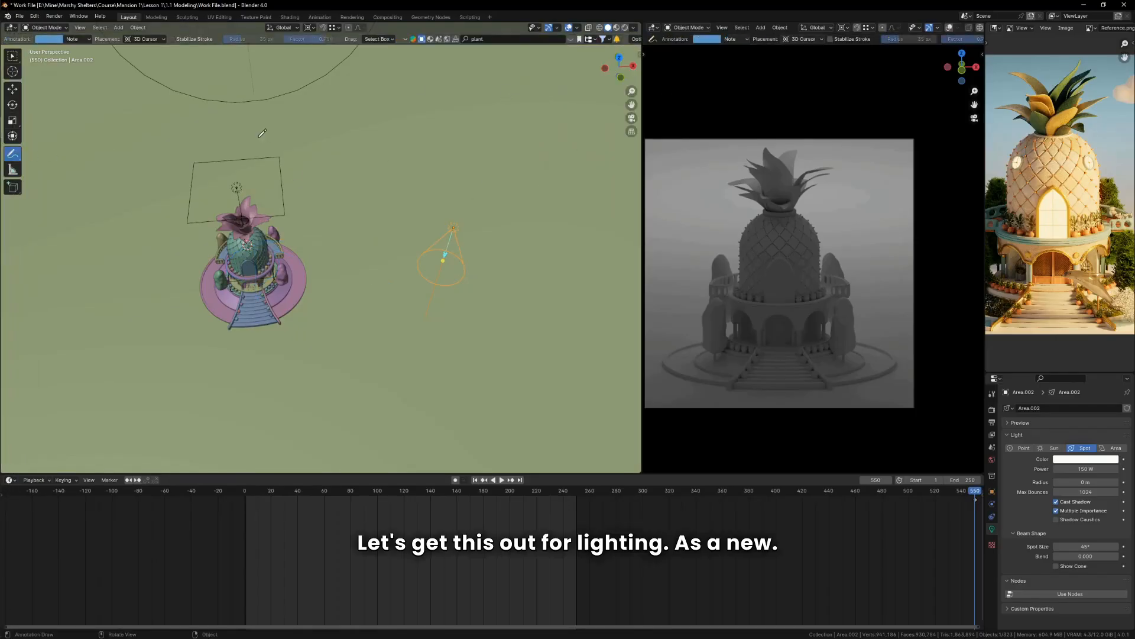
left_click(13, 56)
Select the area light above the house and move it in front of the stairs in the top view
middle_click_drag(195, 243, 367, 254, "shift")
middle_click_drag(368, 254, 364, 204)
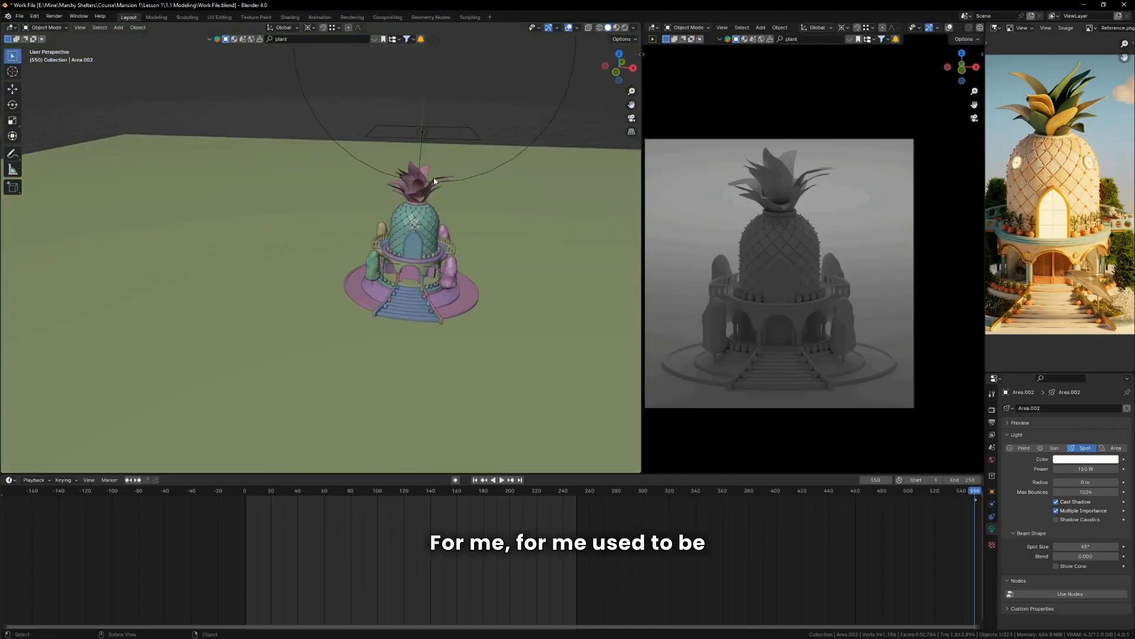
left_click(466, 144)
left_click(466, 143)
key("KP_7")
key("g")
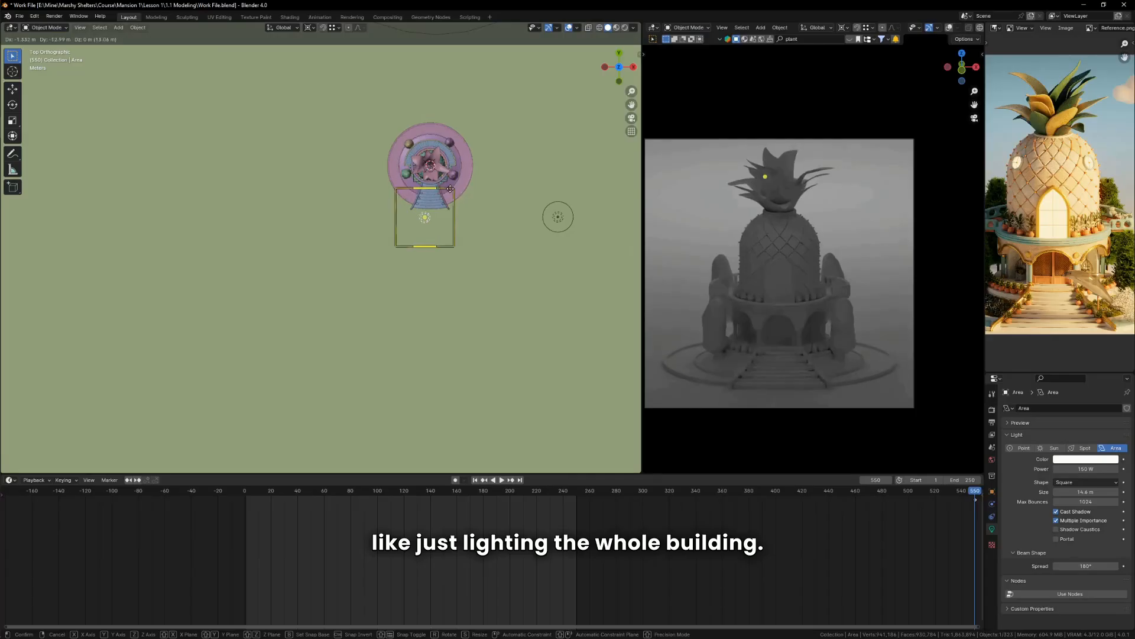
Tilt the area light toward the house front with a trackball rotation and set the transform pivot to Median Point
key("r")
right_click(456, 204)
key("r")
key("r")
left_click(456, 221)
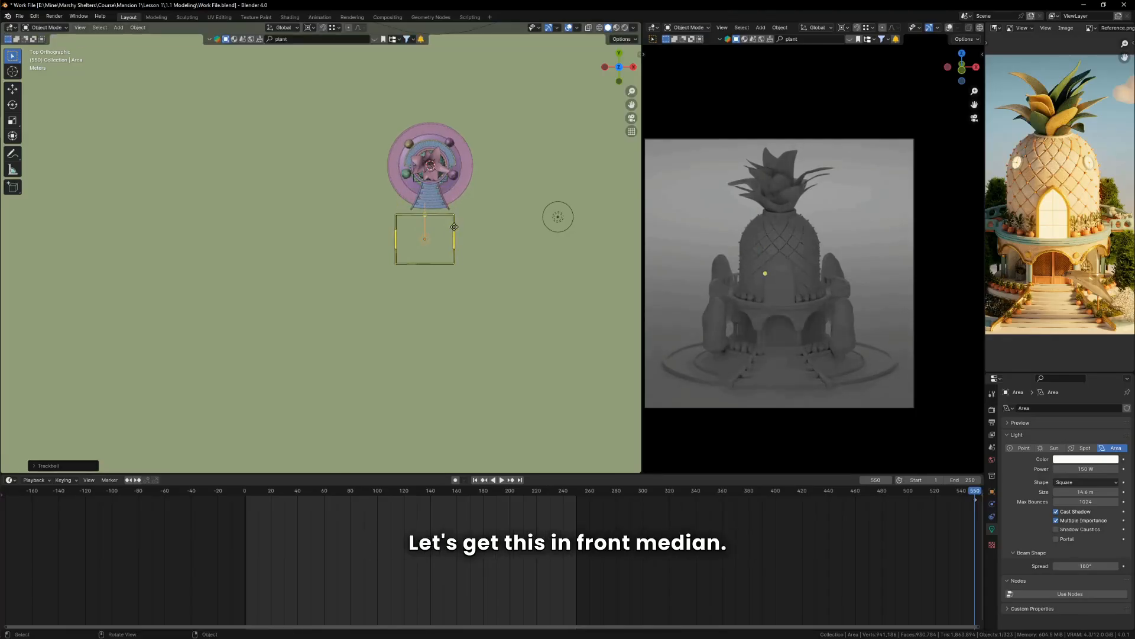
left_click(310, 27)
left_click(331, 81)
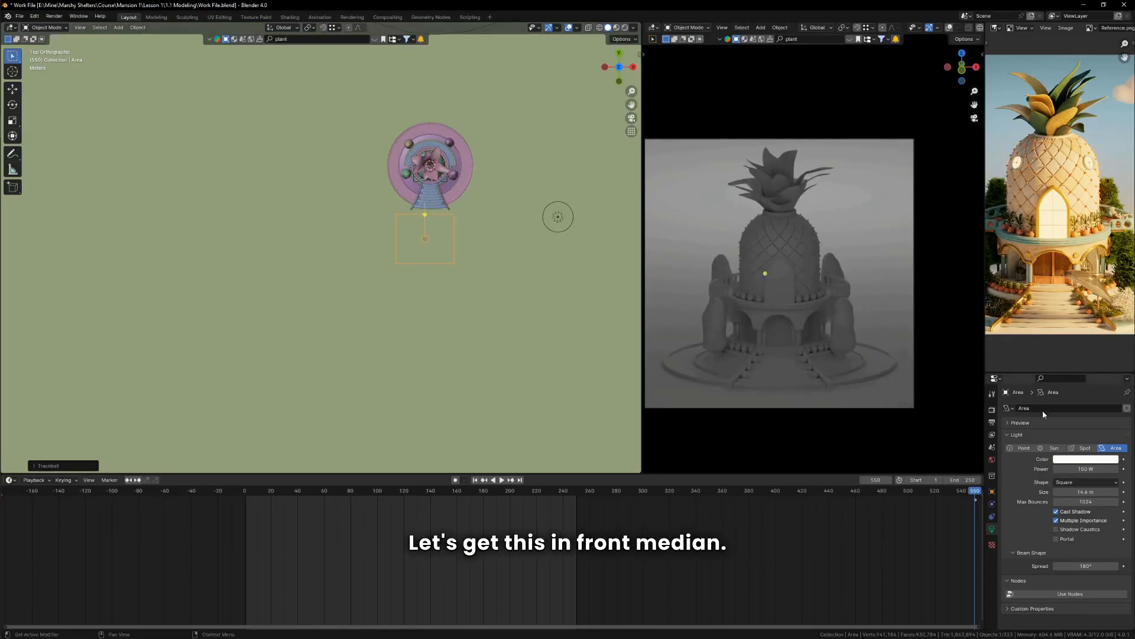
Raise the area light's power to 50000 W to flood the house front, and reduce it to 30000 W
left_click(1083, 470)
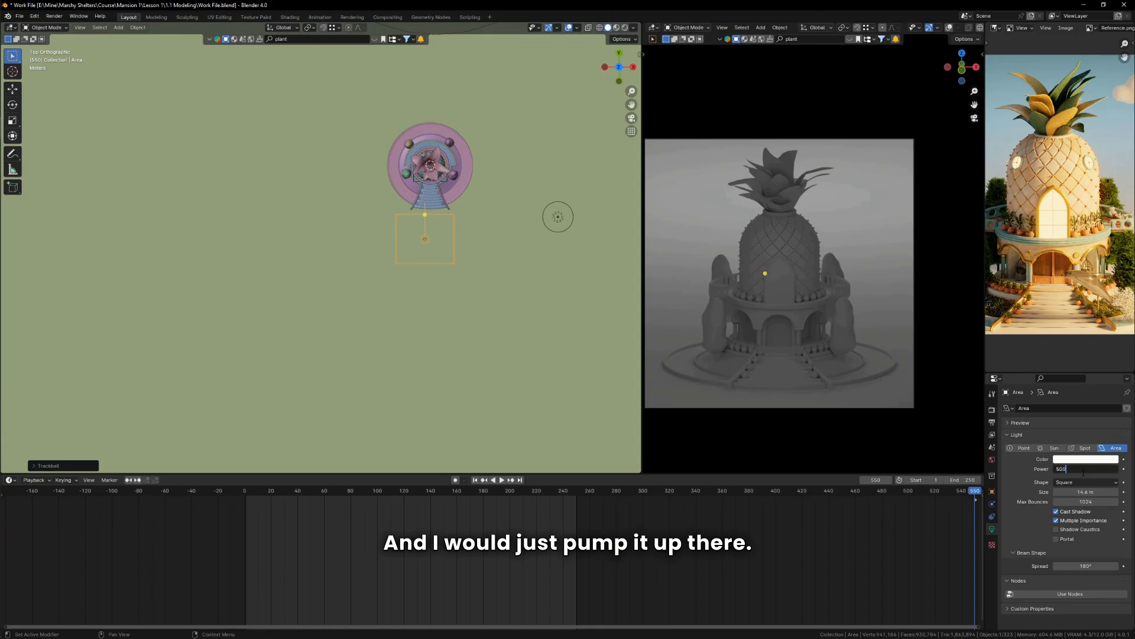
type("50000")
key("Return")
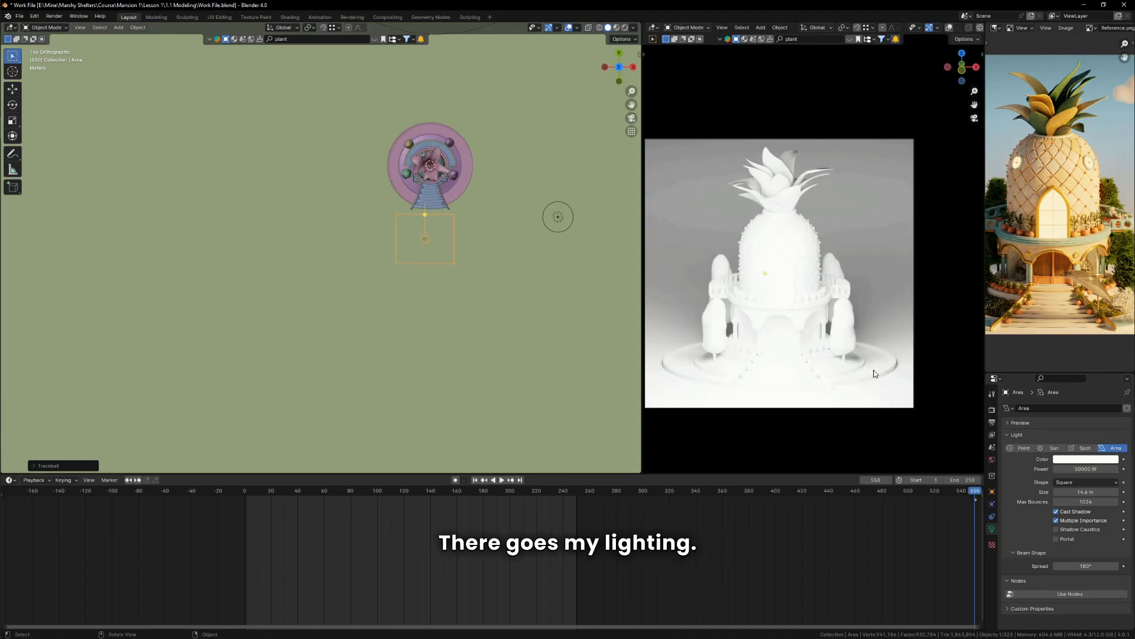
left_click(1080, 468)
type("3000")
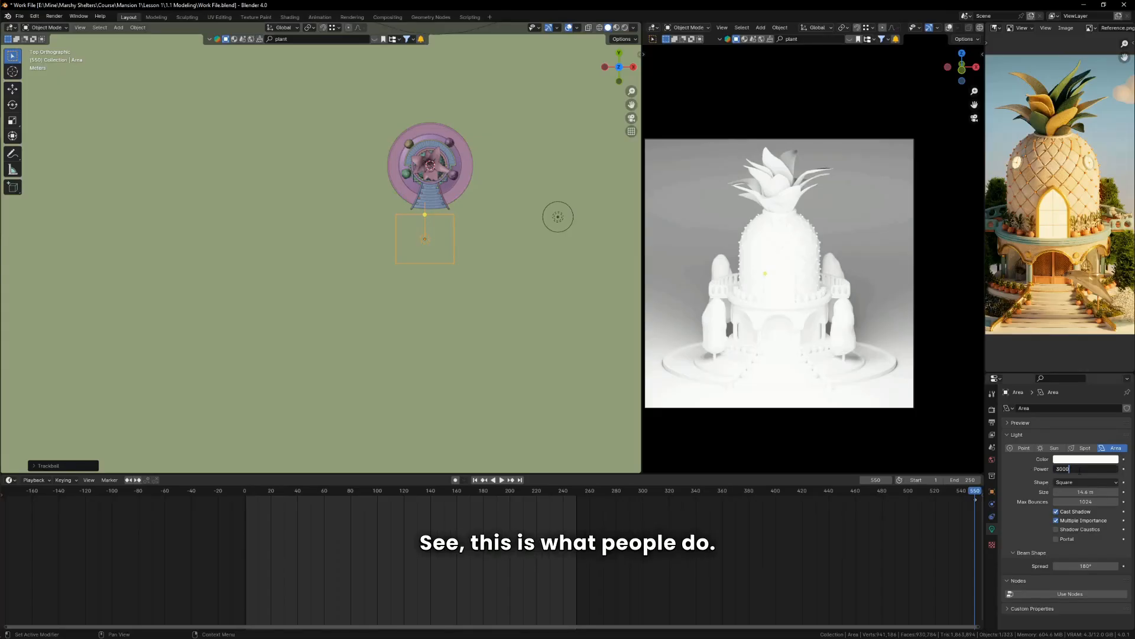
type("0")
key("Return")
Rotate the area light slightly in the top view and move it away from the stairs along its local Z axis
key("r")
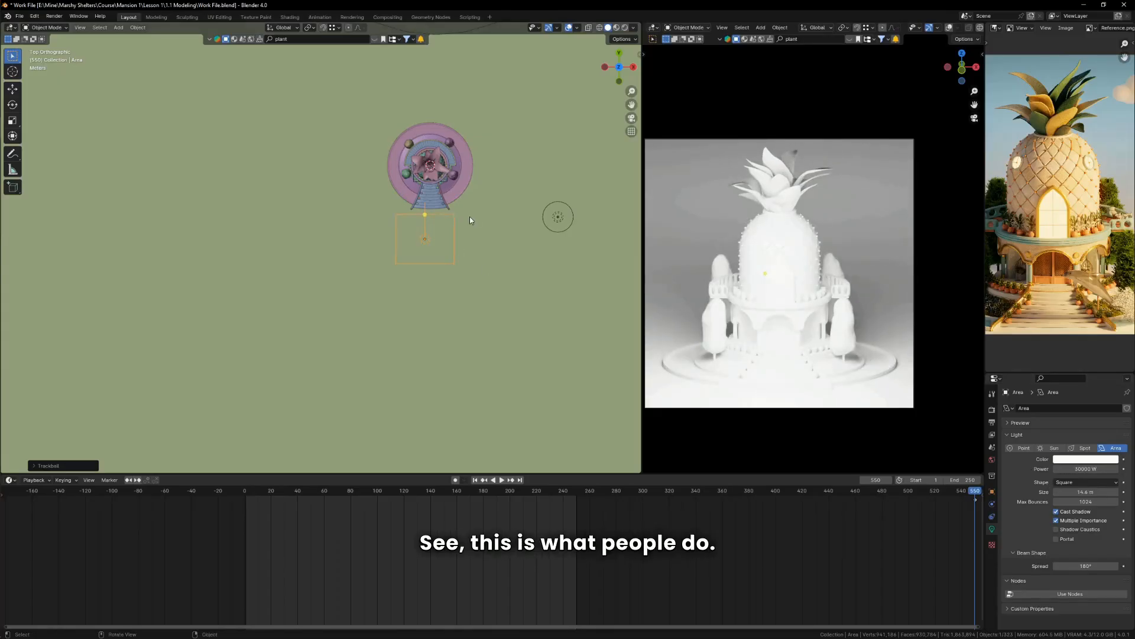
left_click(484, 225)
key("g")
right_click(502, 250)
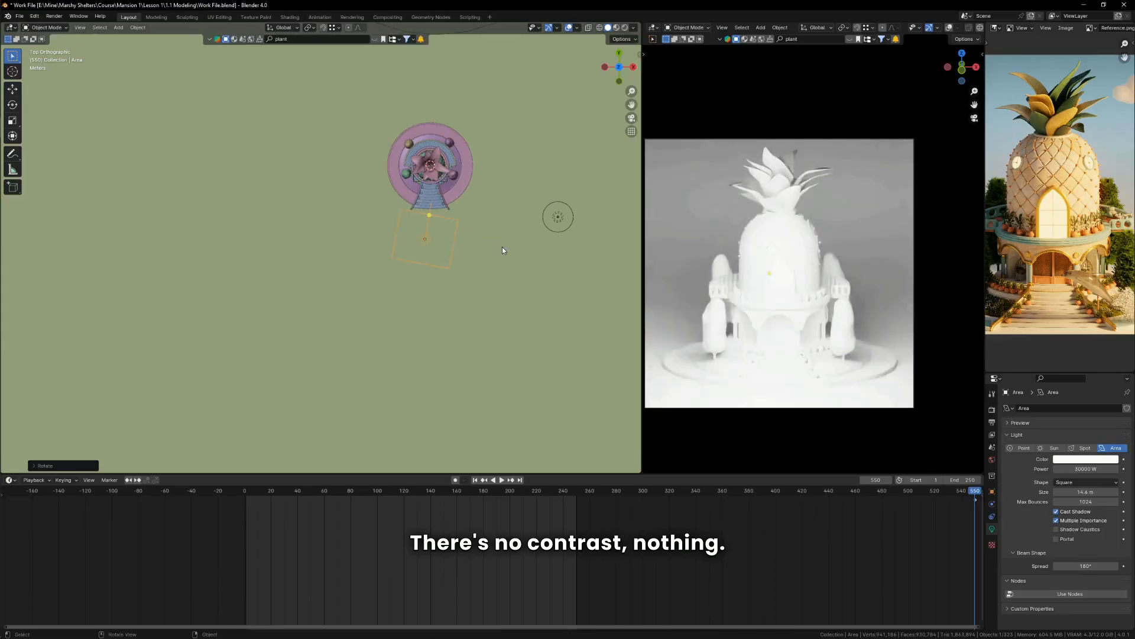
scroll(414, 201, "down", 3)
key("g")
key("z")
key("z")
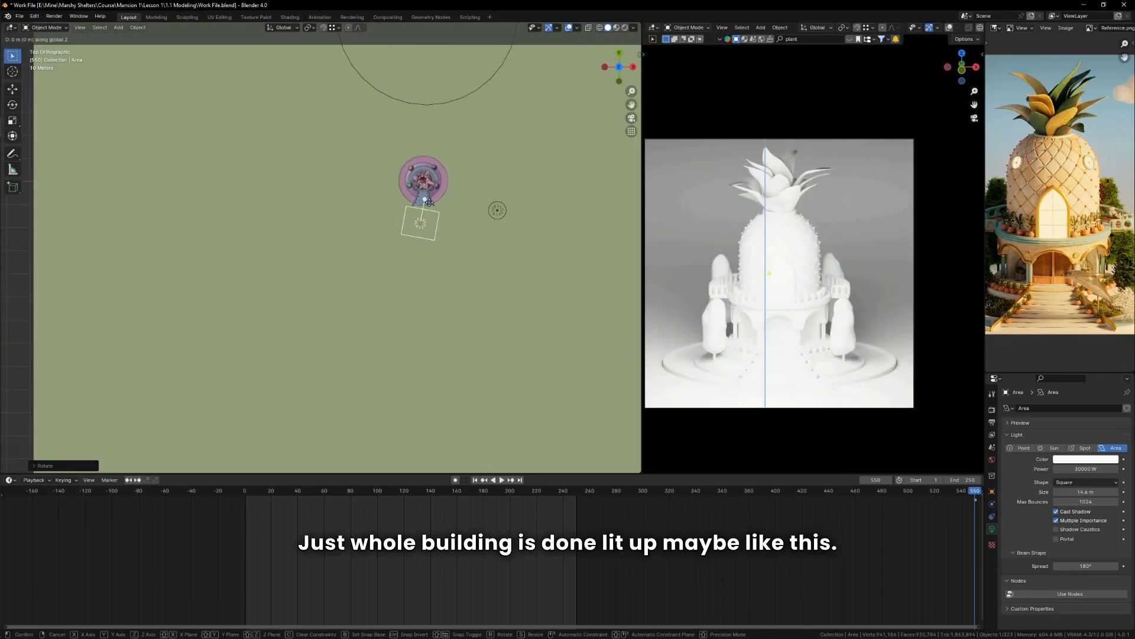
left_click(393, 260)
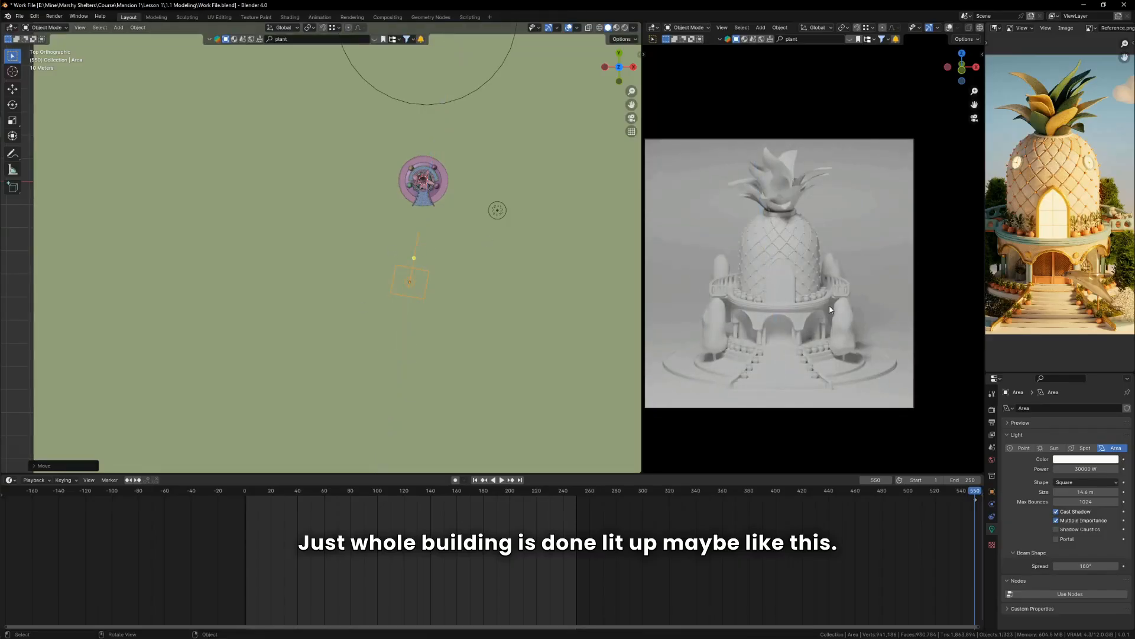
Widen the render preview and the reference image area at the expense of the top view
scroll(829, 306, "down", 1)
scroll(828, 289, "up", 2)
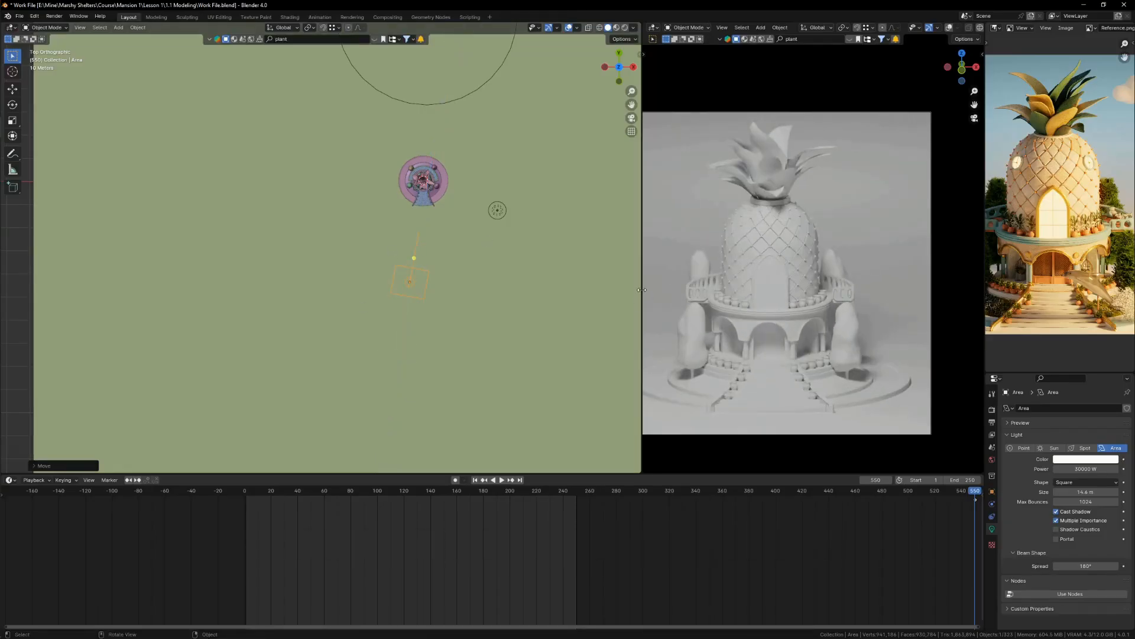
left_click_drag(641, 290, 472, 290)
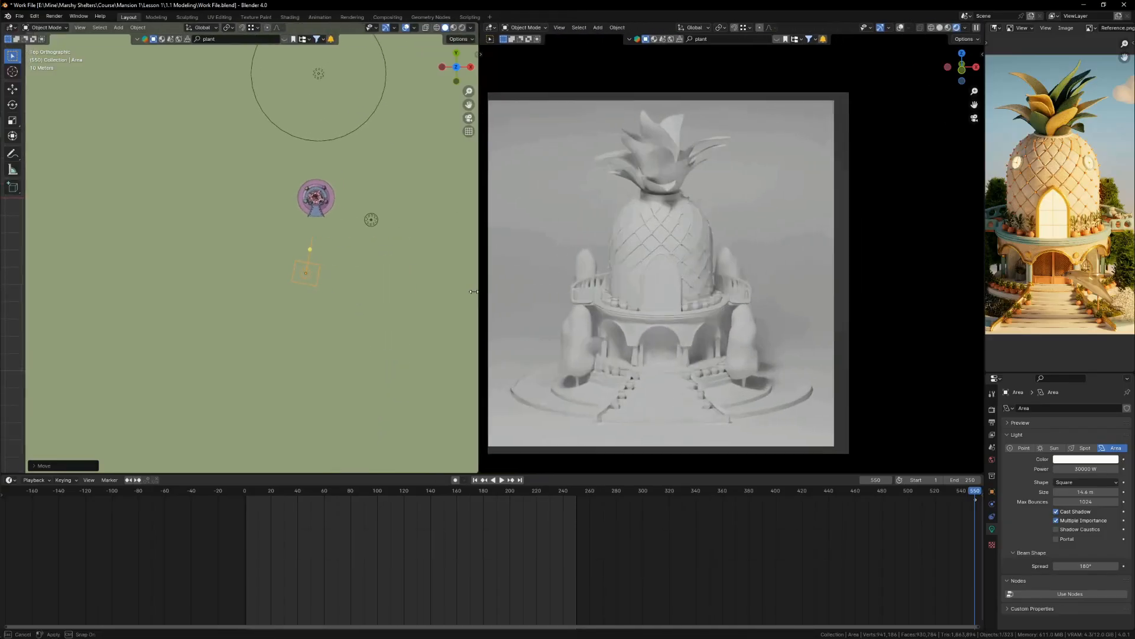
left_click_drag(857, 272, 858, 272)
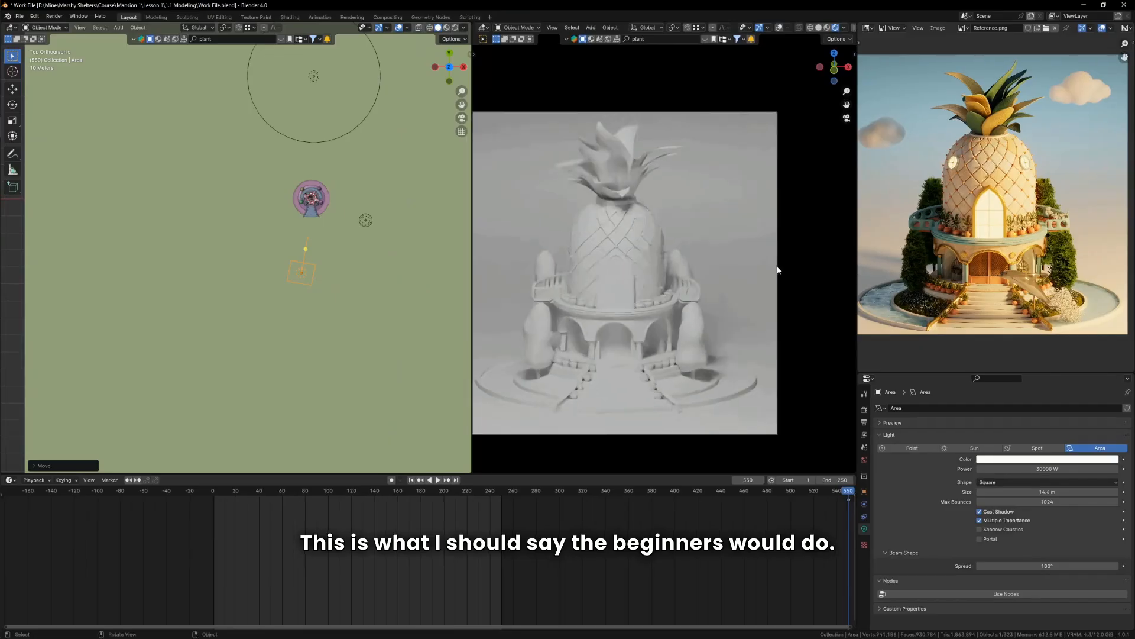
scroll(1004, 225, "down", 1)
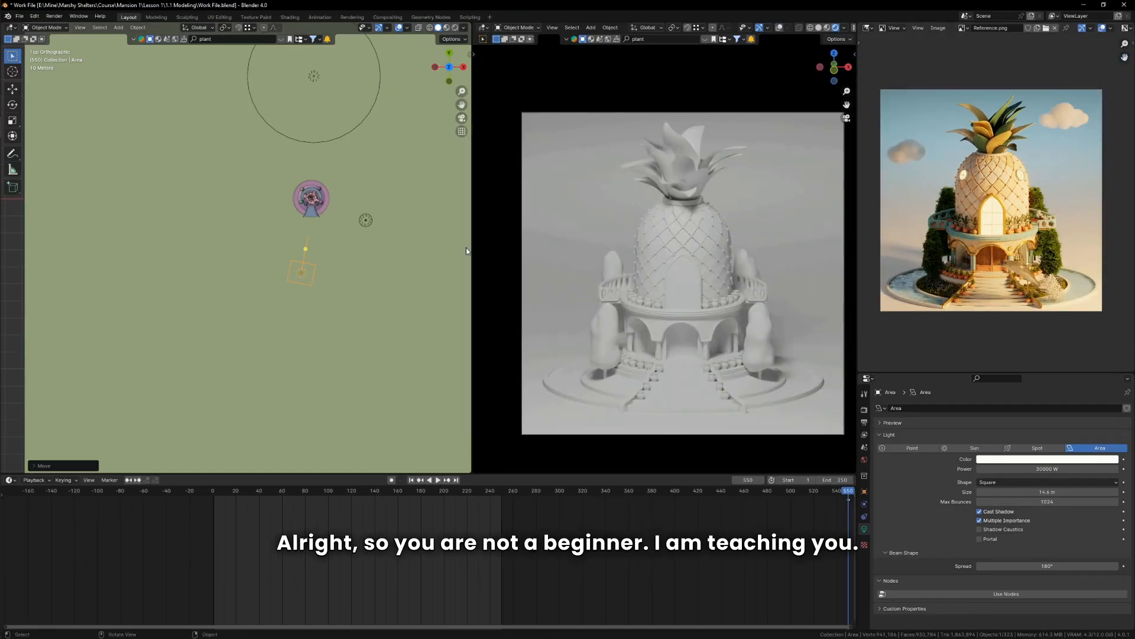
Delete the area light, and undo back through its power and placement changes to its position above the house
key("Delete")
scroll(319, 200, "up", 4)
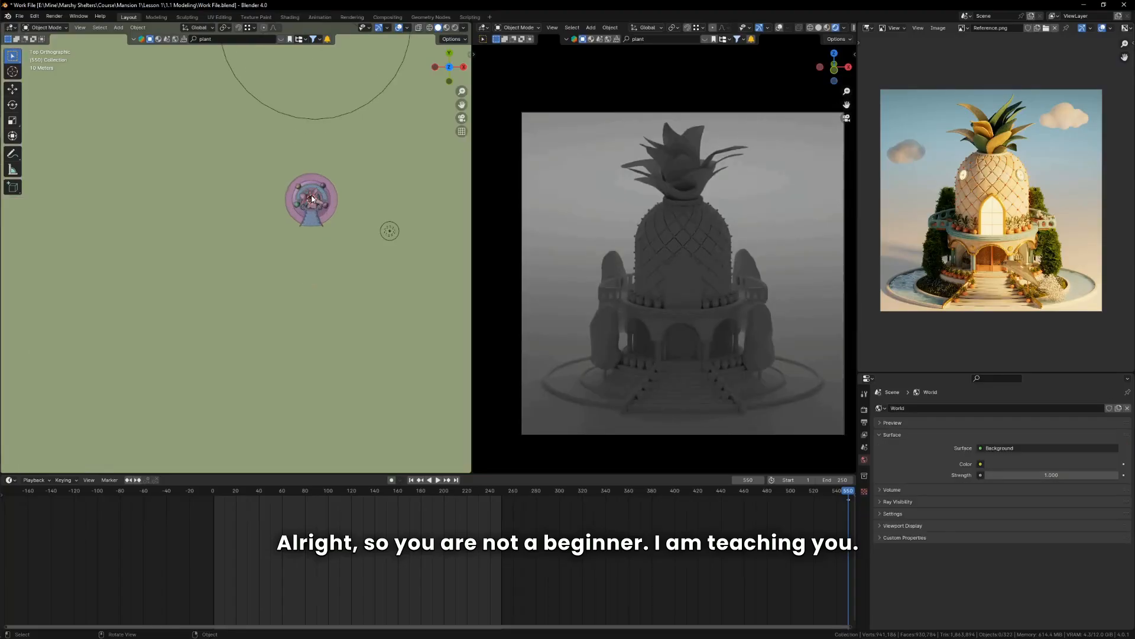
key("ctrl+z")
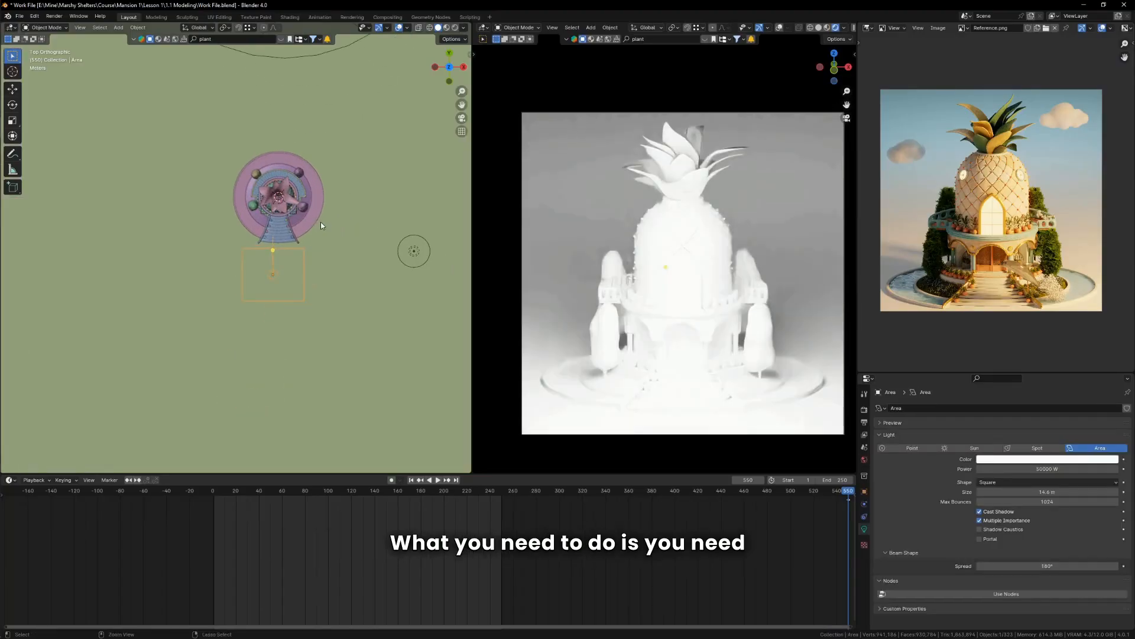
key("ctrl+z")
key("ctrl+z")
key("ctrl+z")
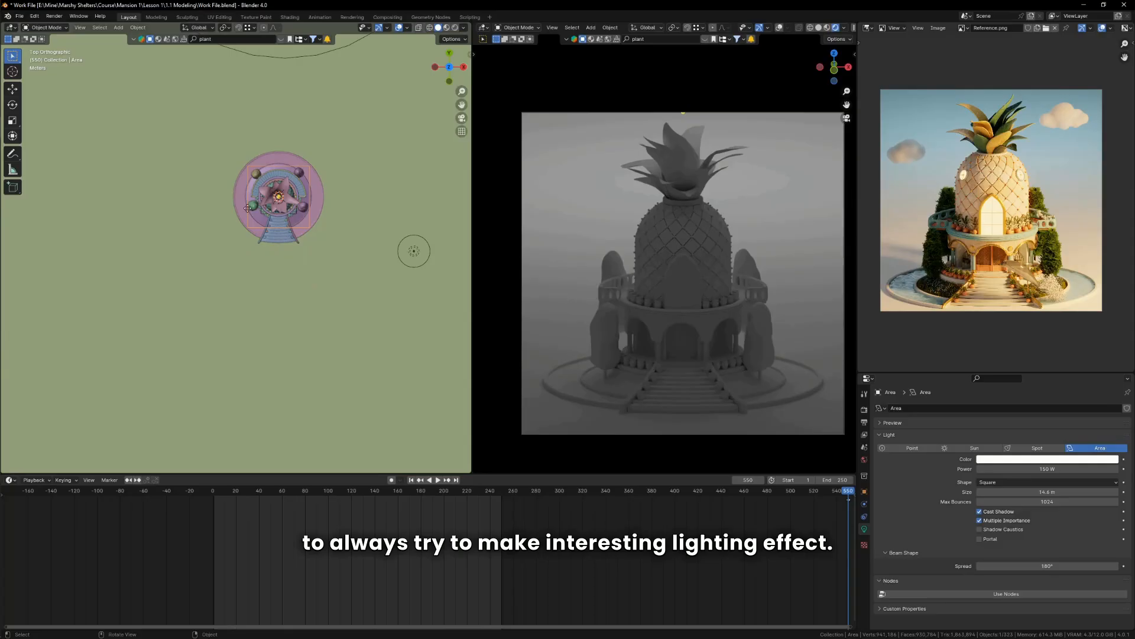
Select the spot light beside the house and move it slightly in the top view
scroll(316, 216, "down", 2)
middle_click_drag(315, 216, 265, 209, "shift")
scroll(331, 219, "up", 2)
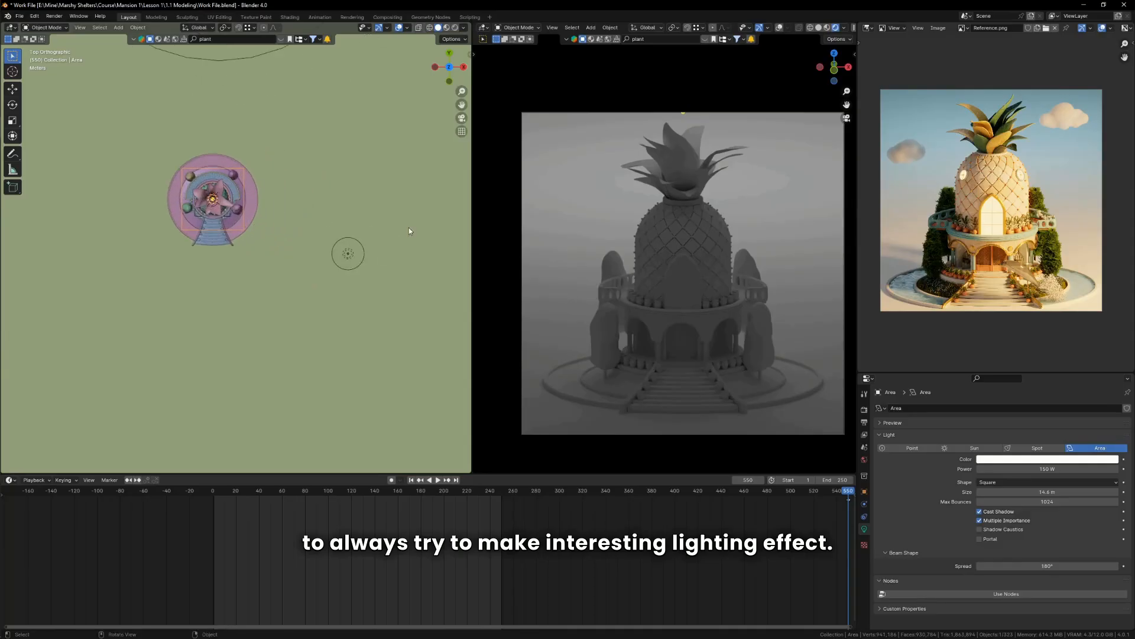
left_click(349, 255)
key("g")
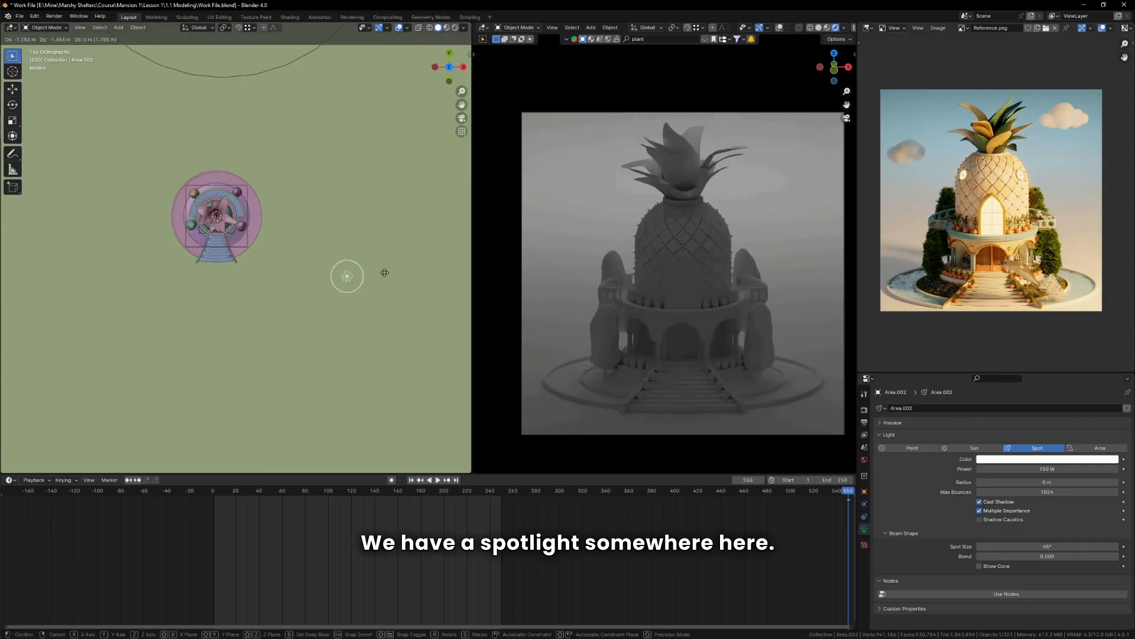
left_click(390, 267)
Examine the spot light's location and rotation values and its direction in a perspective view
key("n")
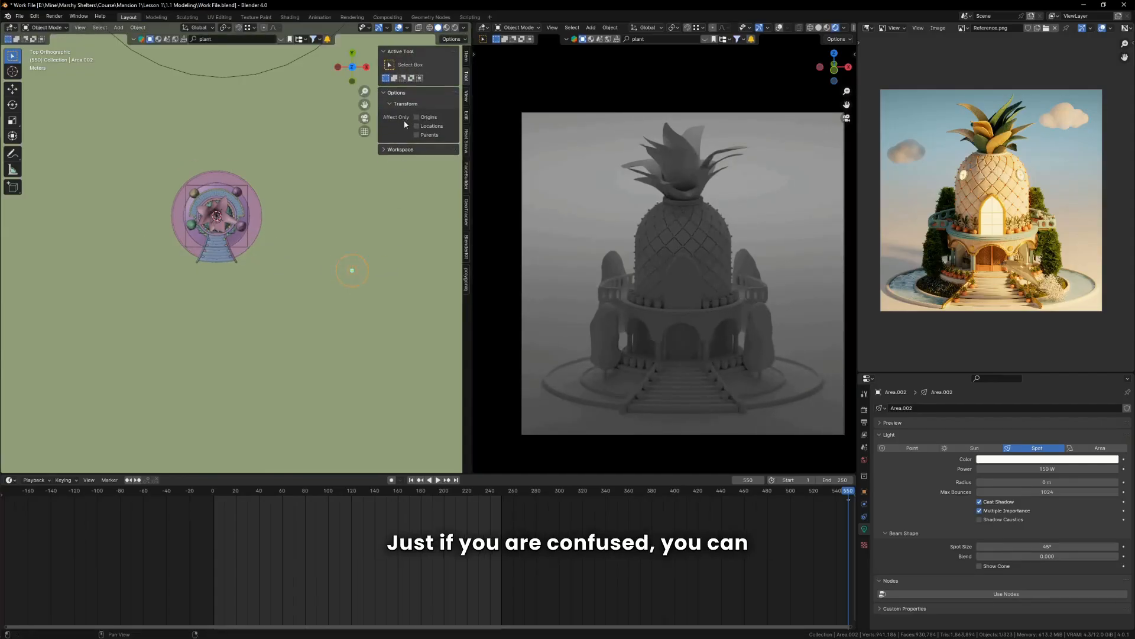
left_click(467, 58)
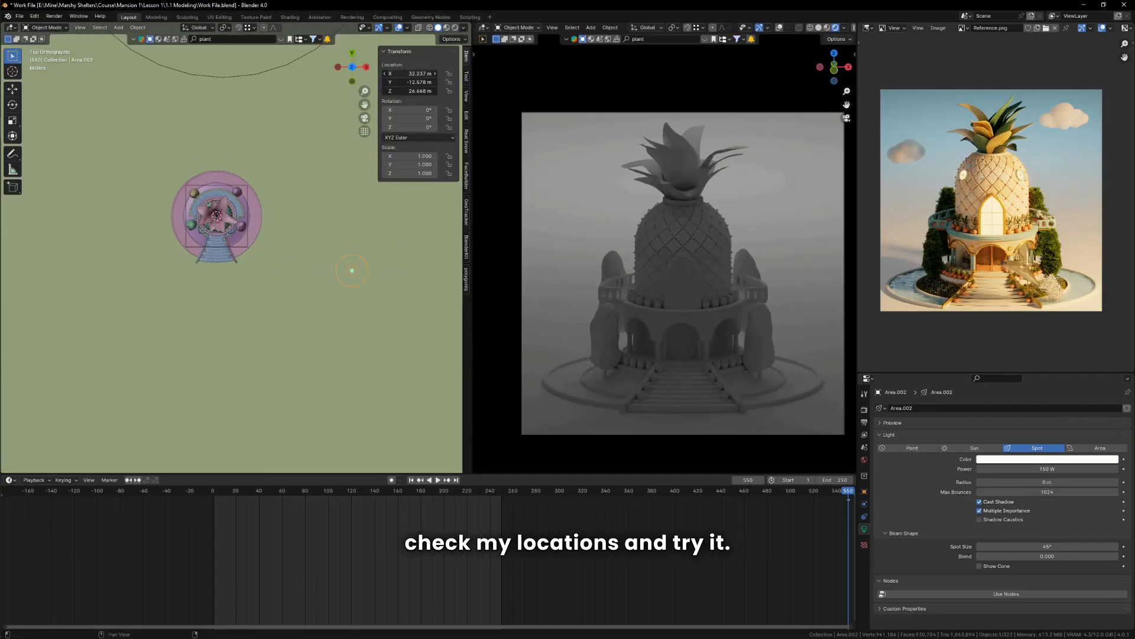
key("n")
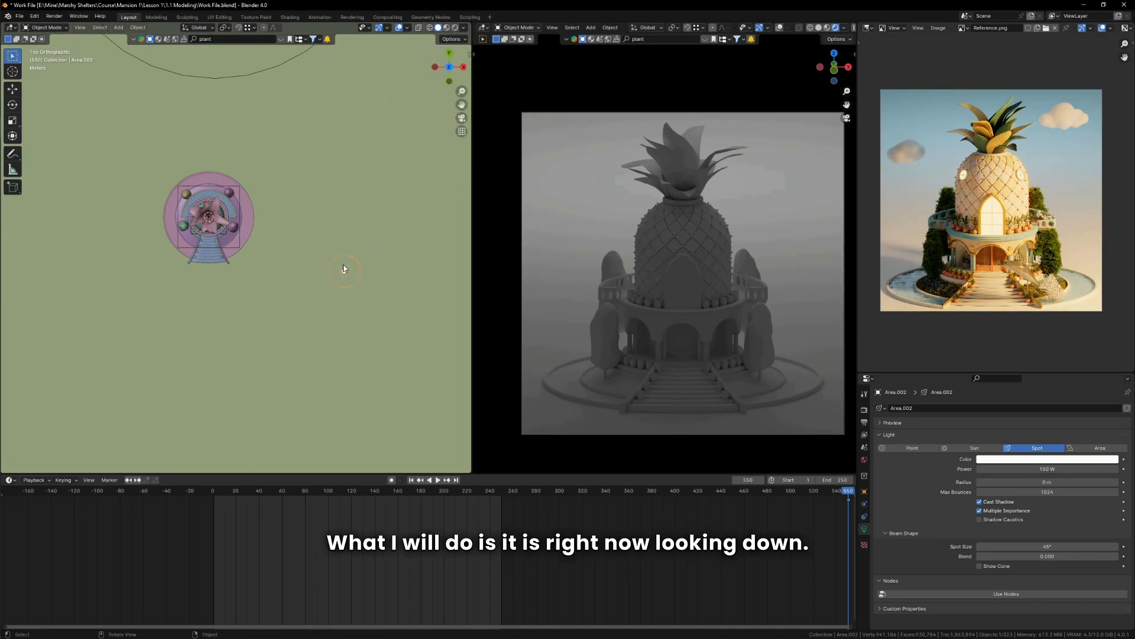
middle_click_drag(345, 270, 334, 190)
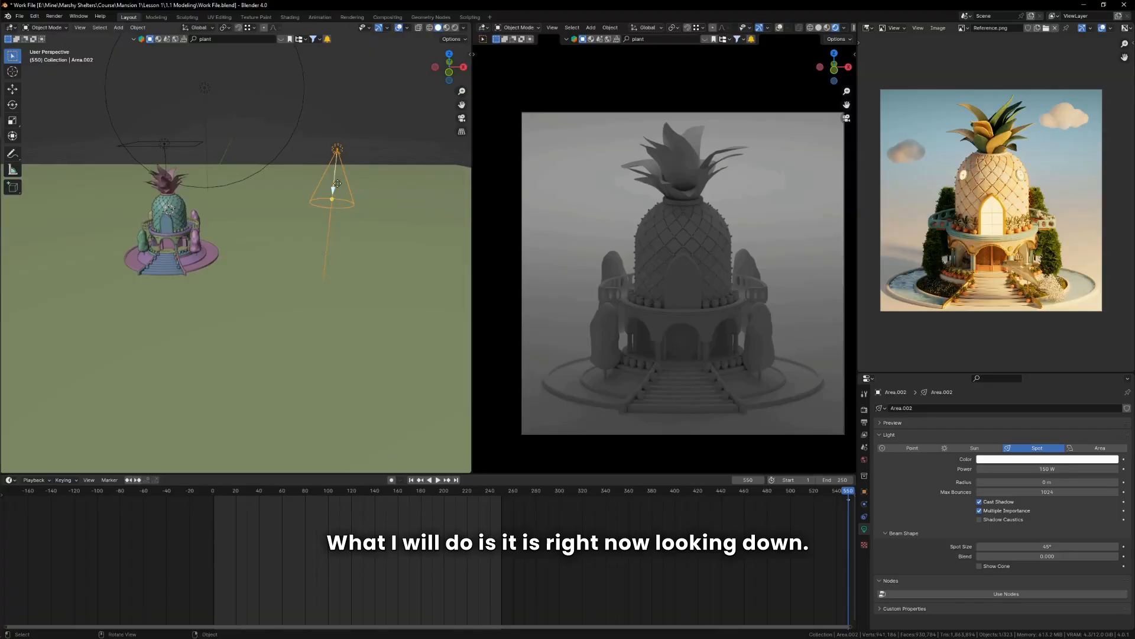
key("KP_7")
scroll(335, 265, "up", 1)
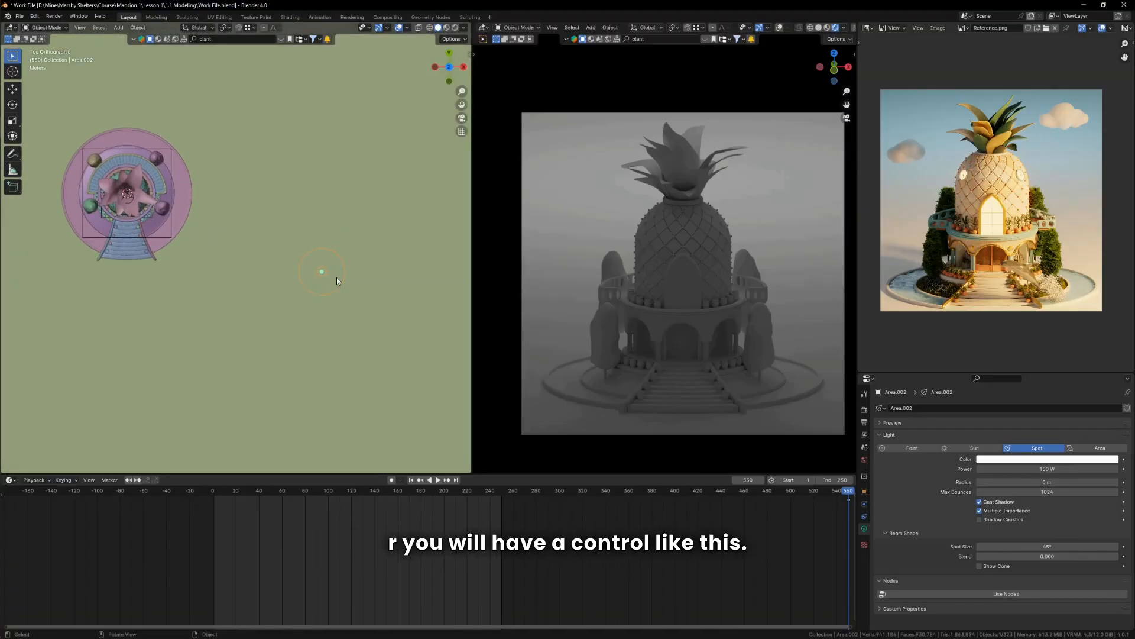
key("r")
key("r")
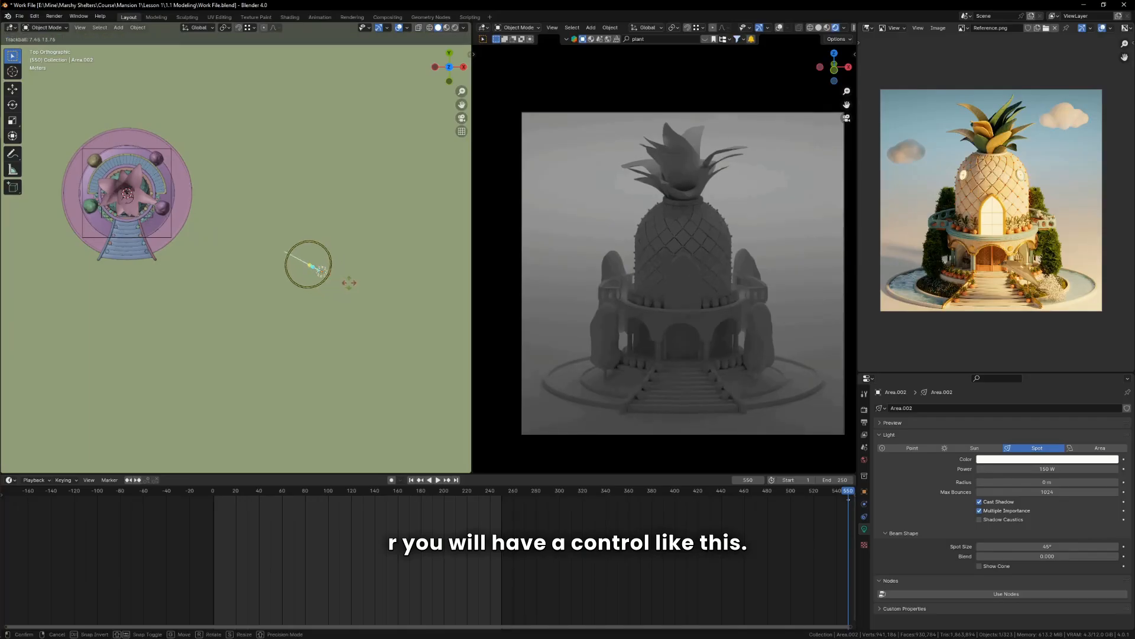
key("Escape")
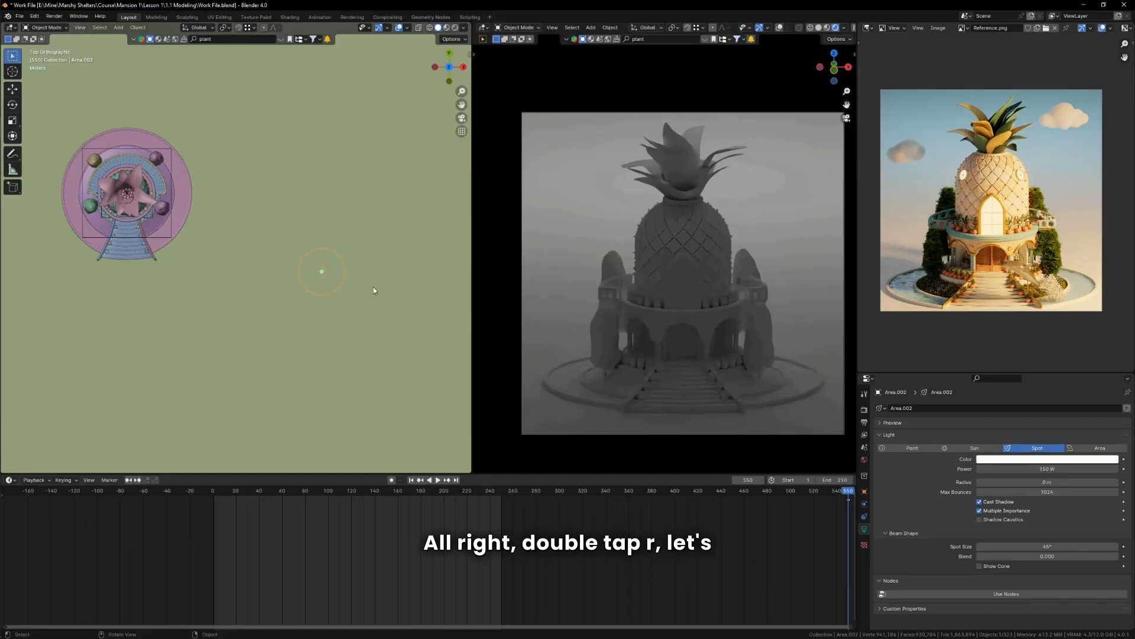
Aim the spot light at the house with a trackball rotation and set its power to 350 W
key("r")
key("r")
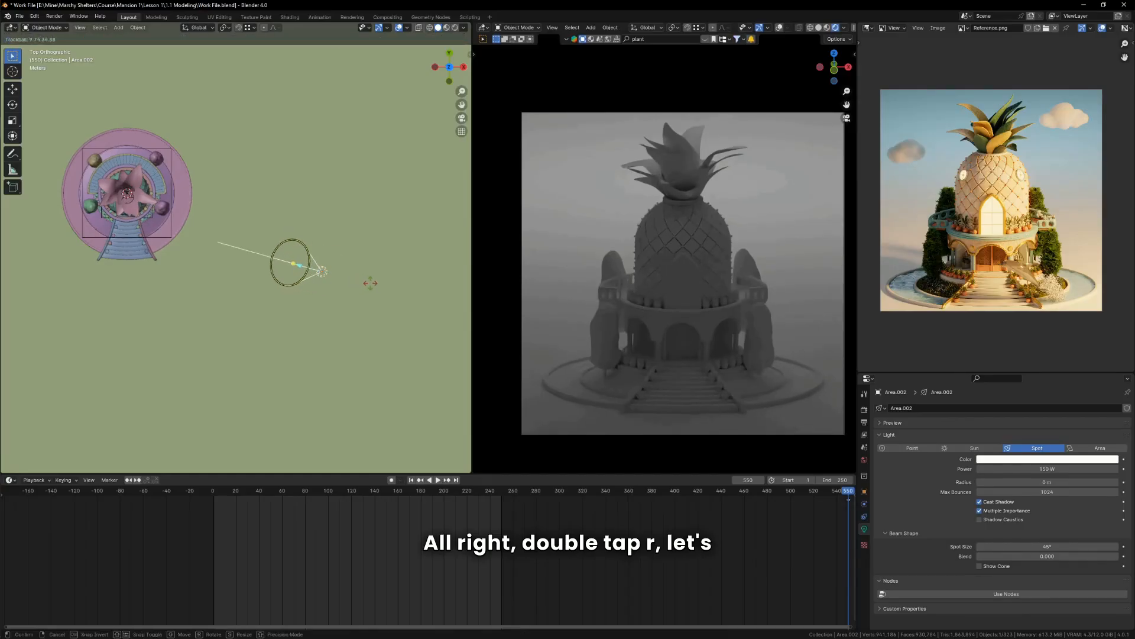
left_click(374, 284)
middle_click_drag(374, 284, 293, 150)
key("r")
key("r")
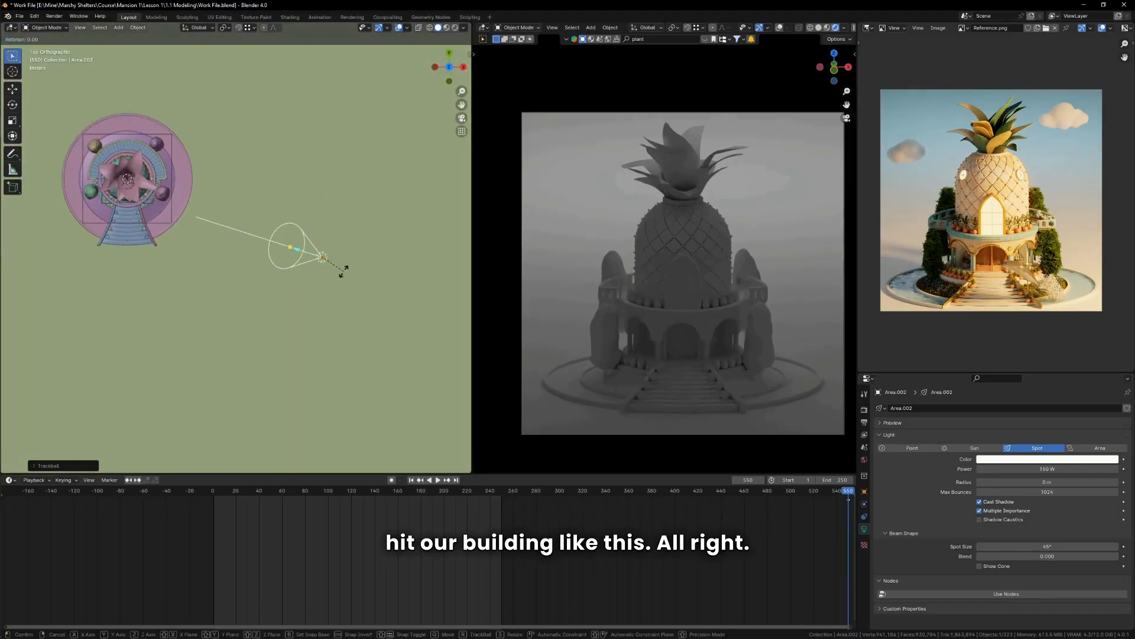
left_click(346, 276)
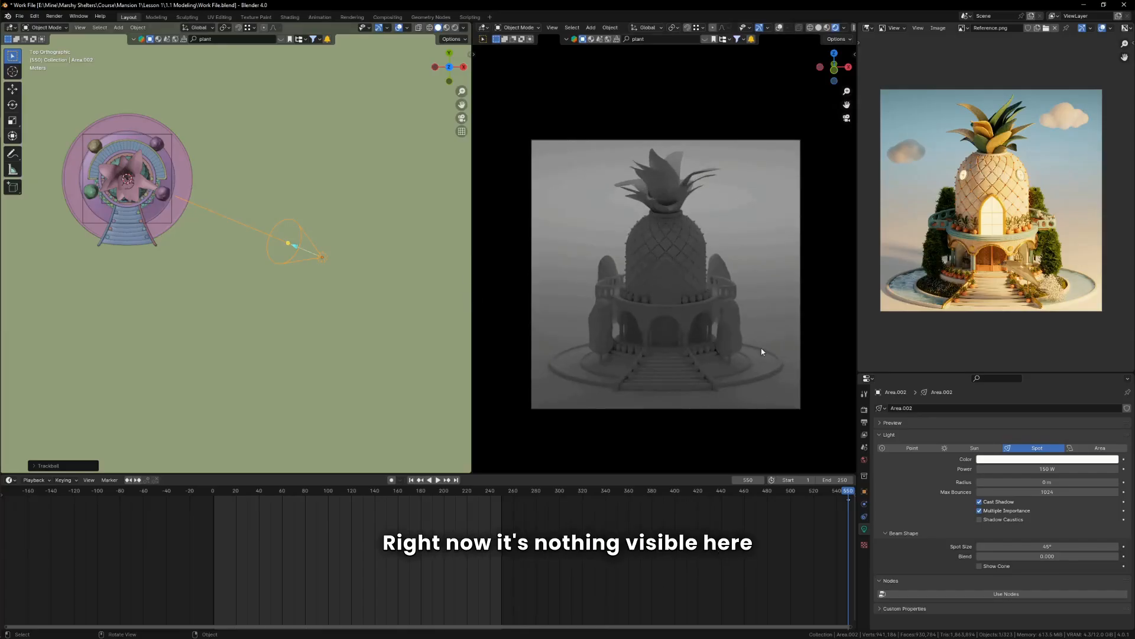
left_click(1057, 469)
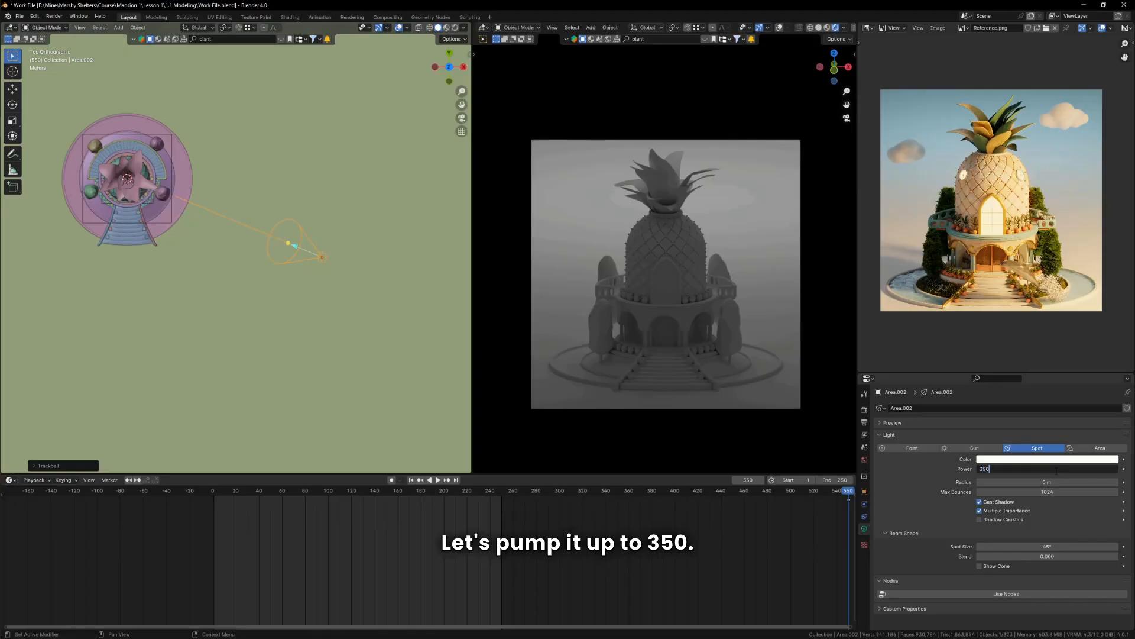
key("Return")
Enlarge the timeline area and switch it to the Shader Editor
left_click_drag(636, 475, 632, 423)
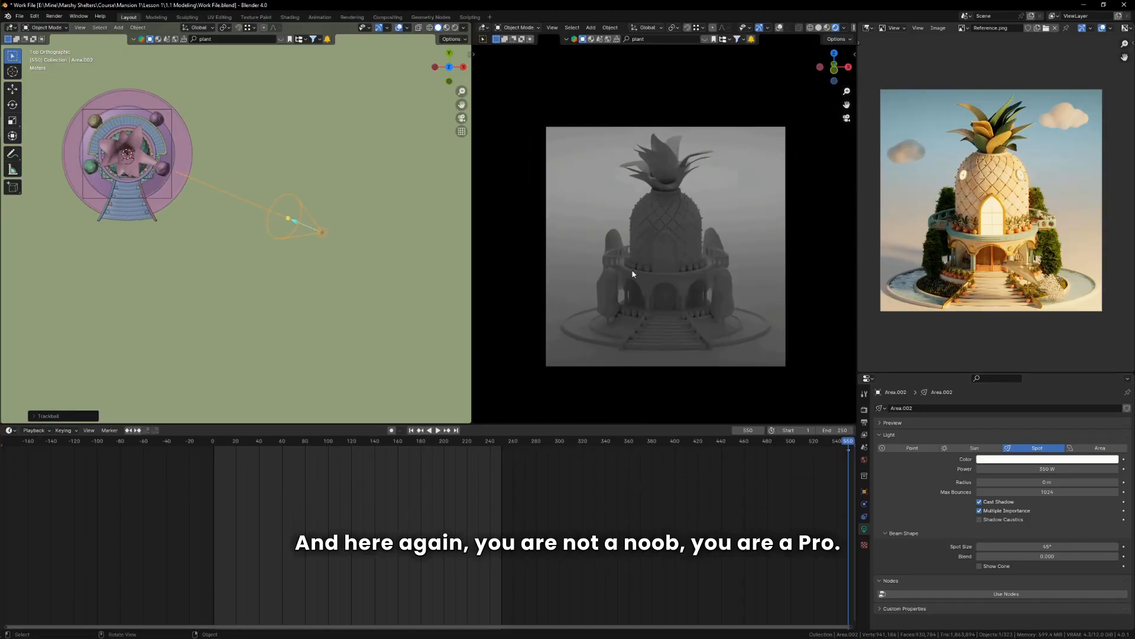
scroll(652, 290, "up", 2)
left_click(13, 432)
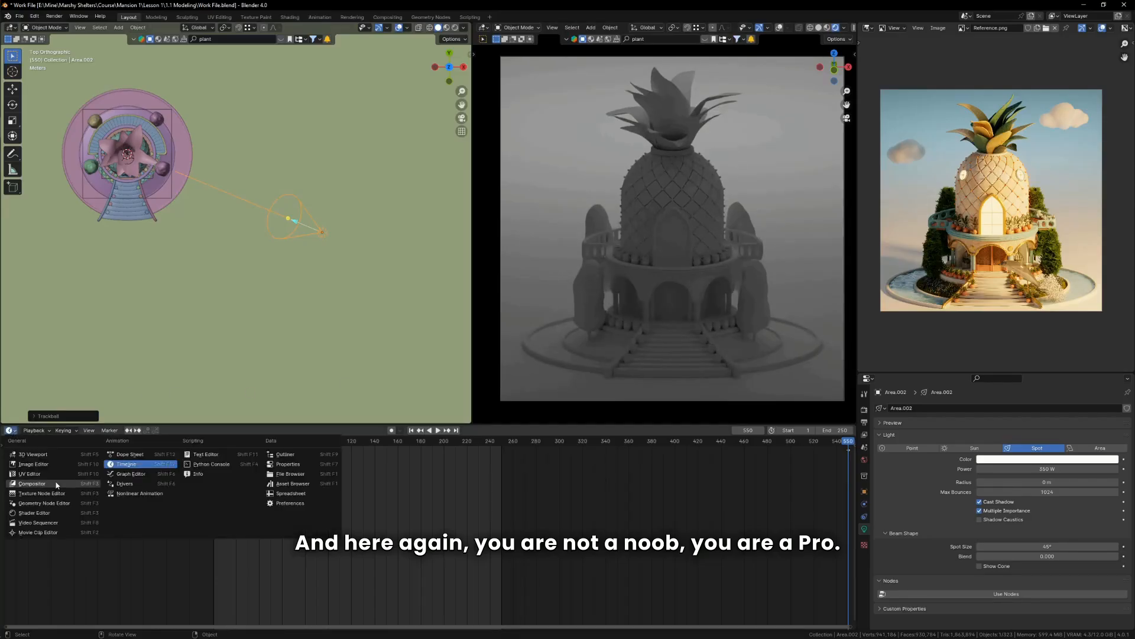
left_click(63, 514)
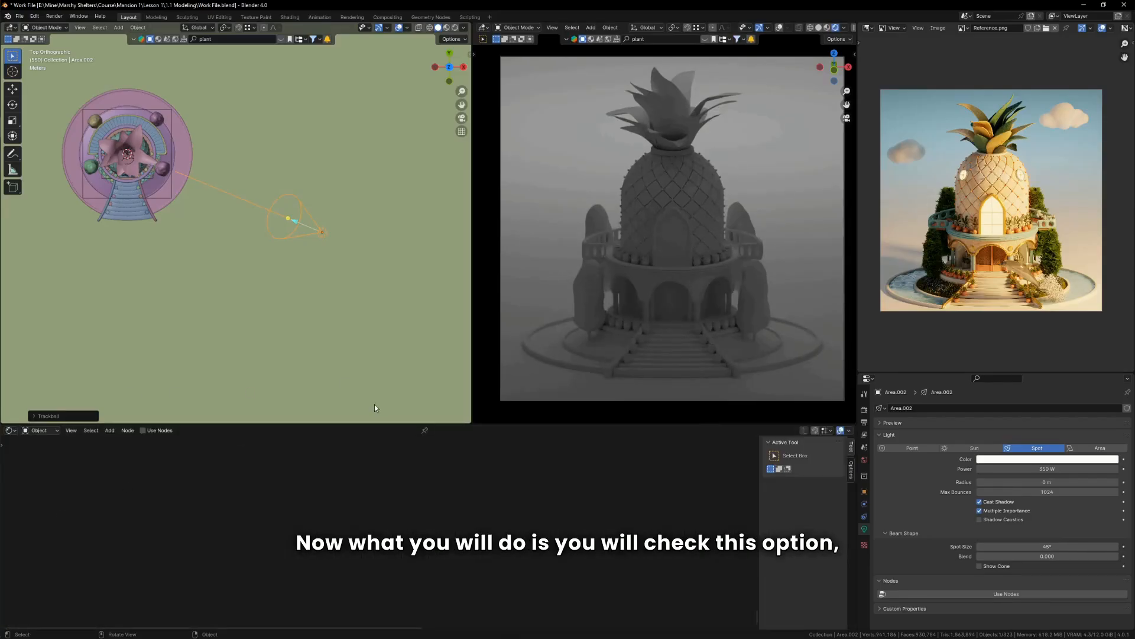
left_click_drag(358, 423, 454, 410)
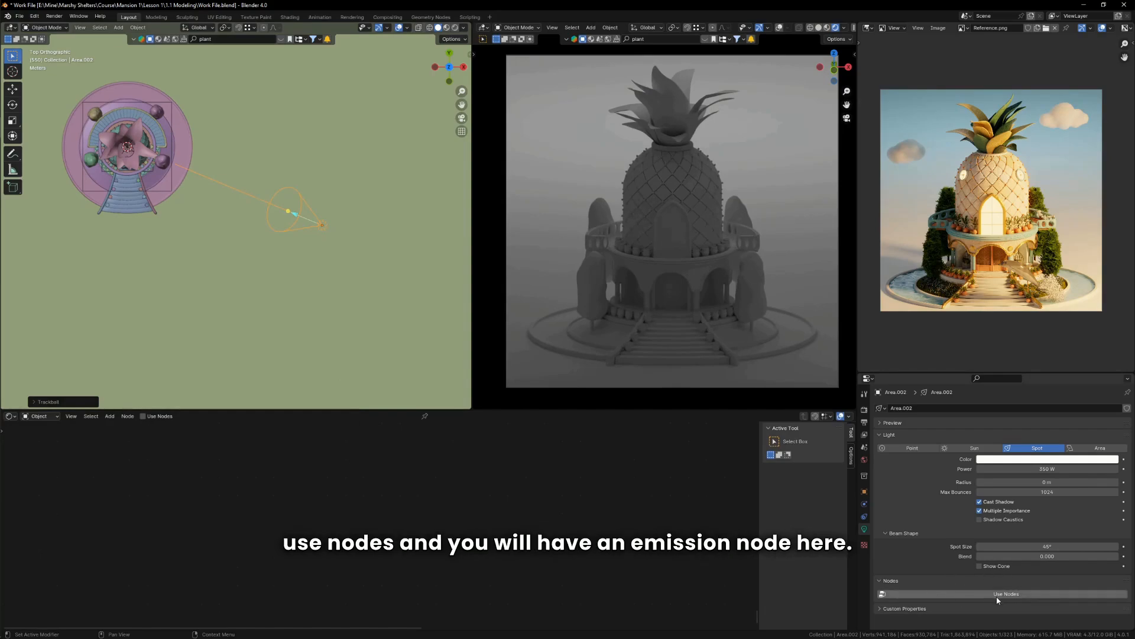
Enable Use Nodes for the spot light and bring its Emission and Light Output nodes into view
left_click(1001, 597)
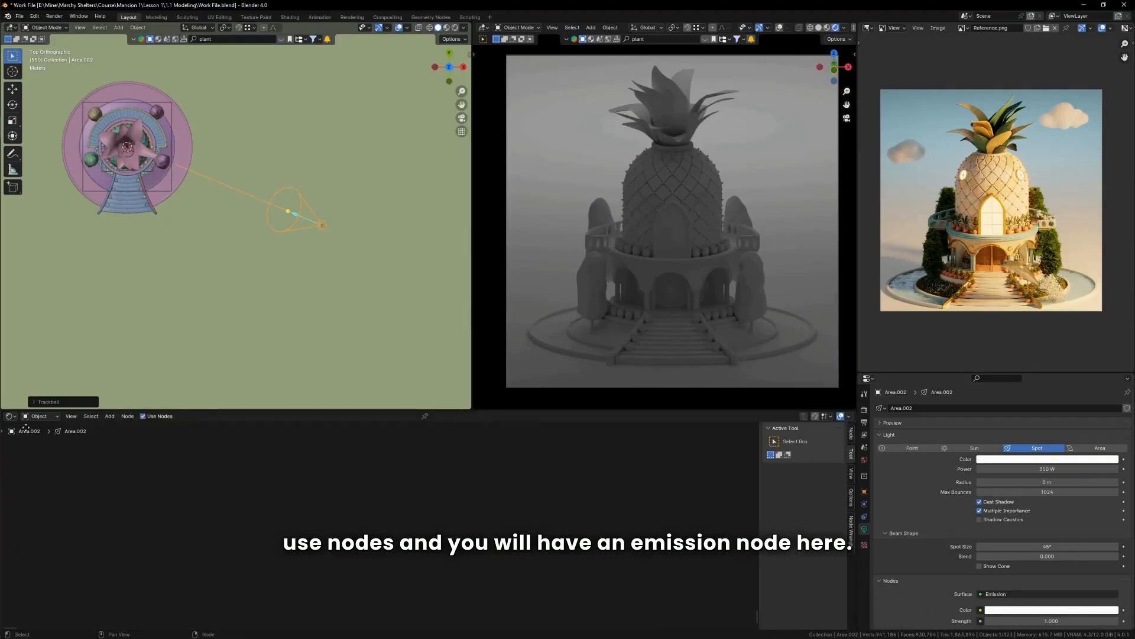
middle_click_drag(332, 496, 300, 628)
scroll(390, 551, "up", 13)
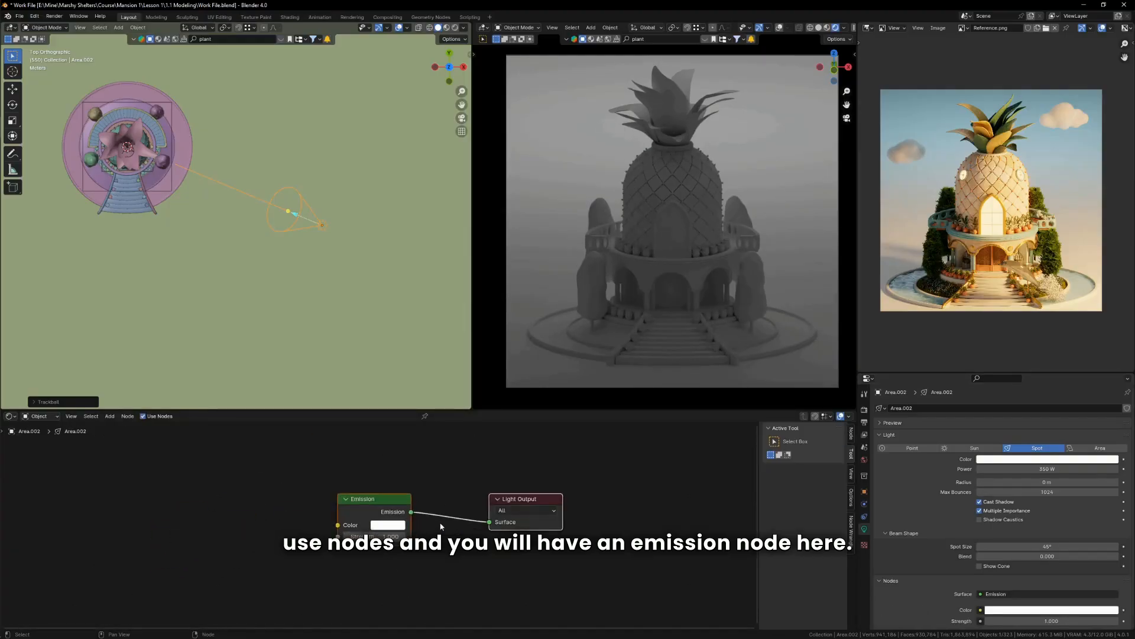
left_click_drag(565, 488, 579, 472)
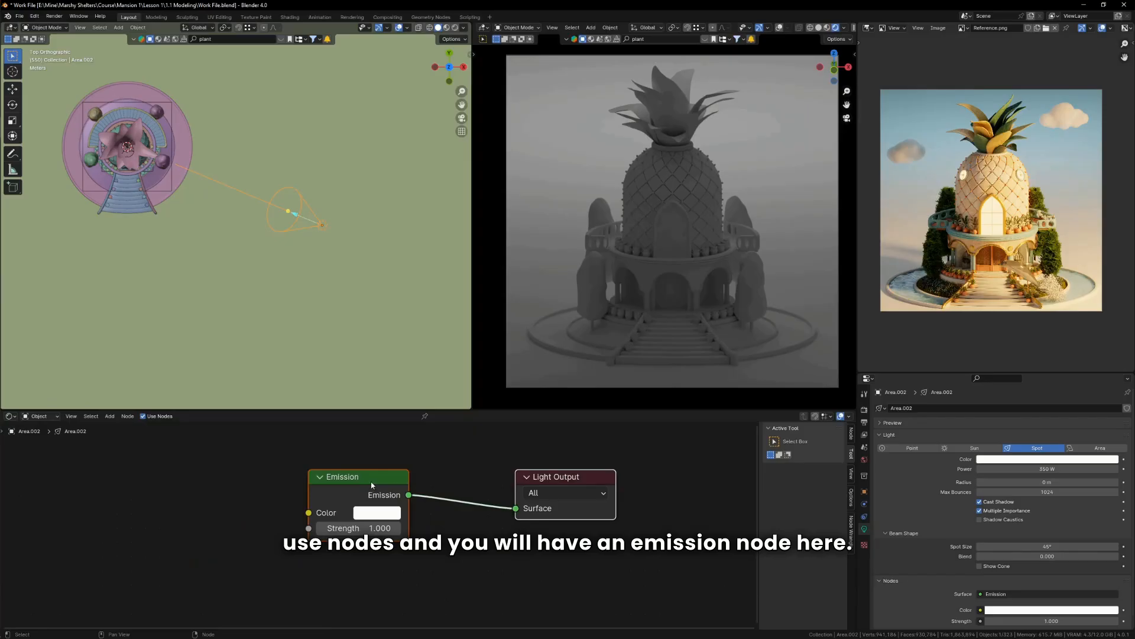
left_click(355, 459)
left_click_drag(362, 528, 432, 528)
right_click(362, 528)
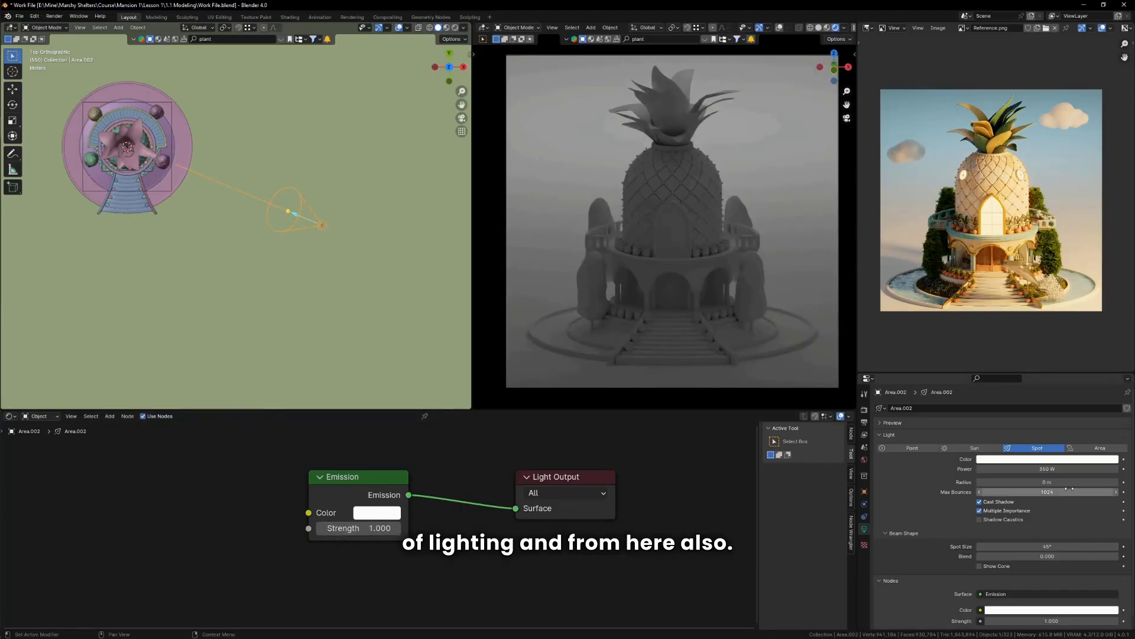
left_click_drag(1031, 469, 1052, 469)
right_click(1044, 469)
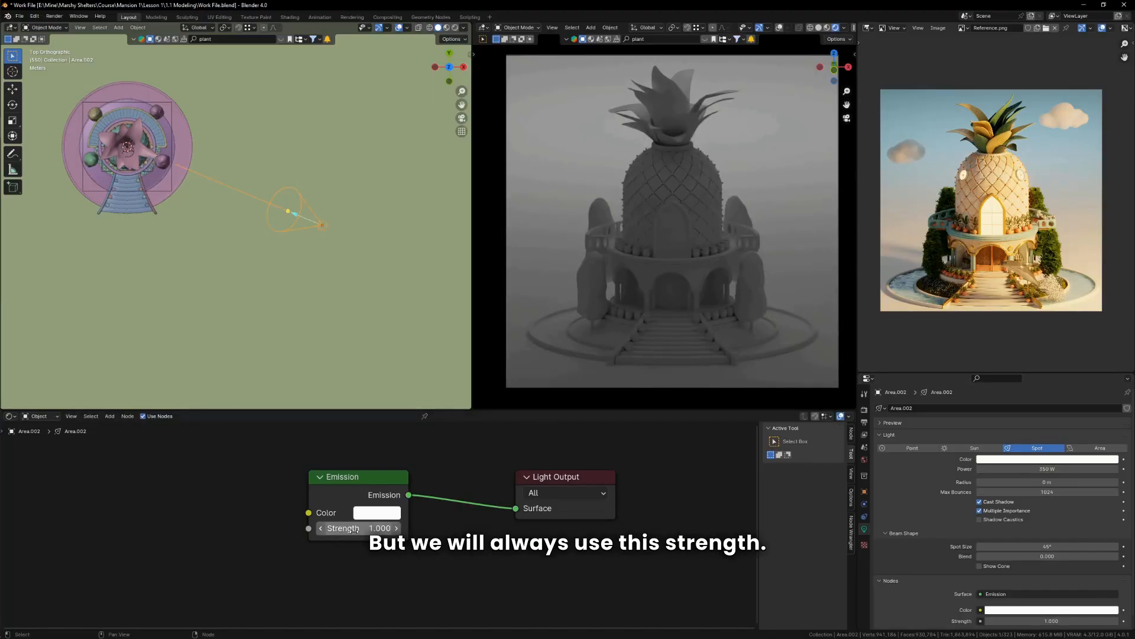
left_click_drag(362, 528, 452, 528)
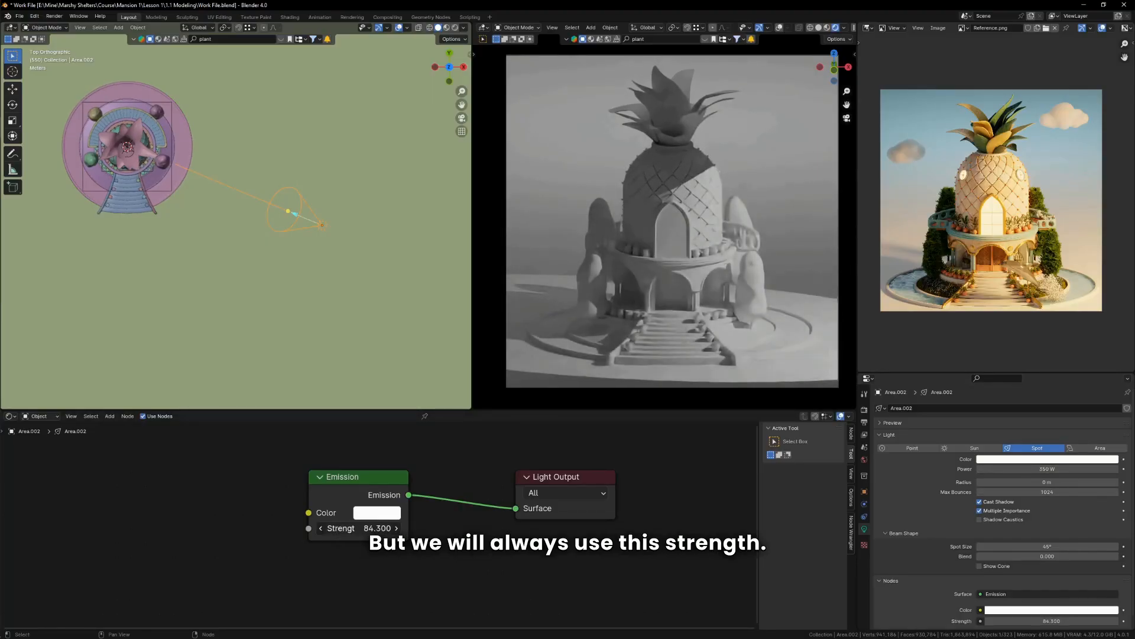
right_click(361, 528)
Set the strength of the spot light's Emission node to 200
left_click_drag(340, 505, 361, 509)
middle_click_drag(256, 512, 354, 495)
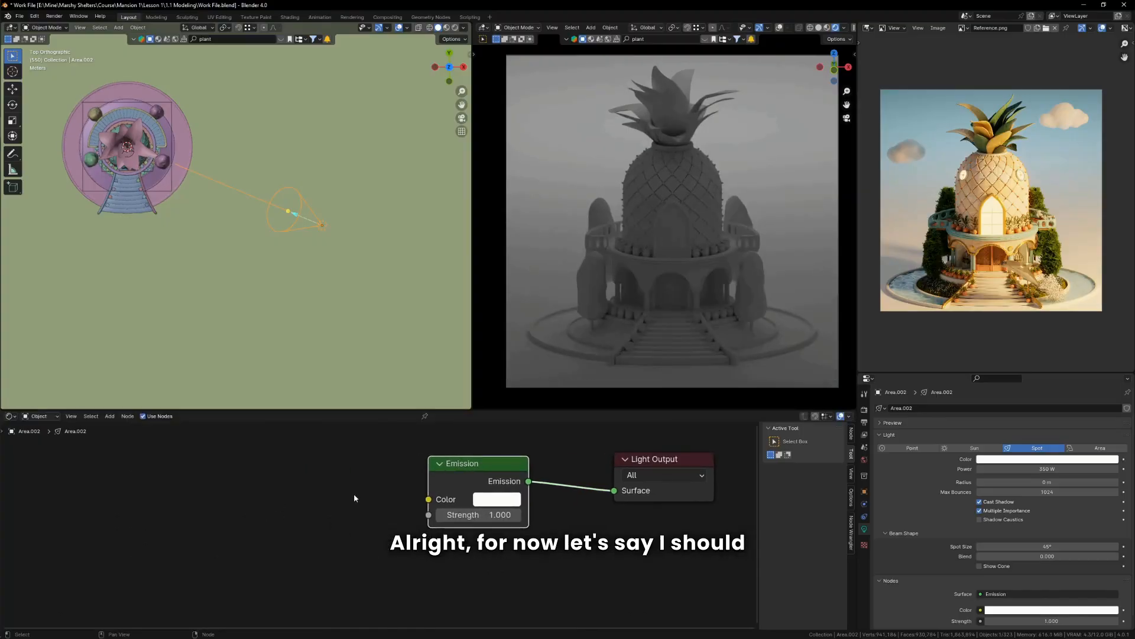
left_click(491, 514)
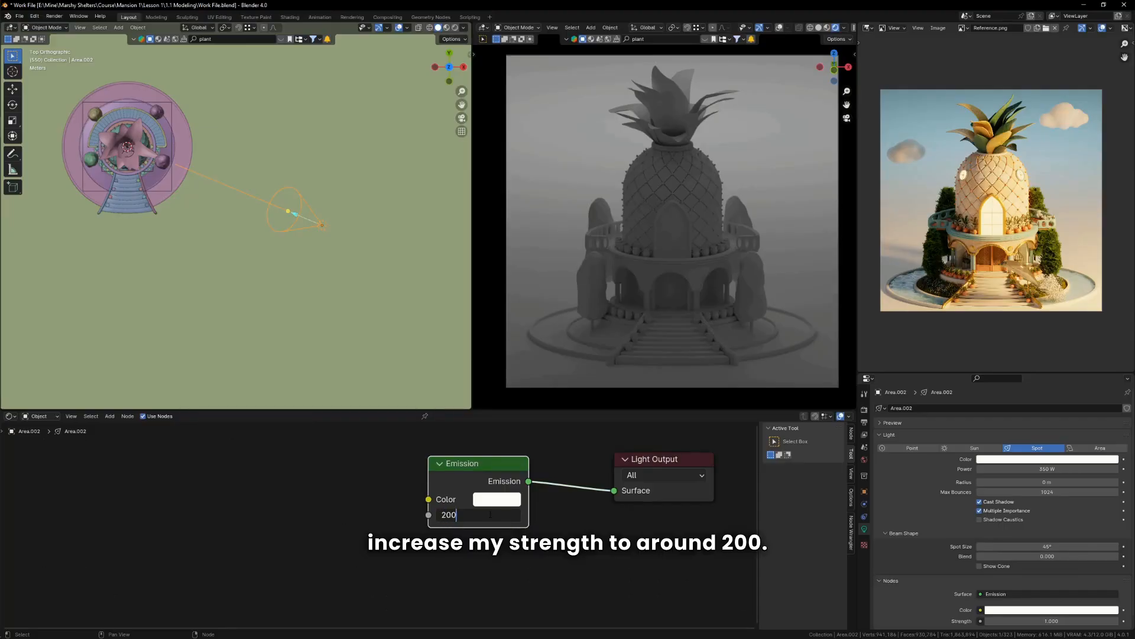
key("Return")
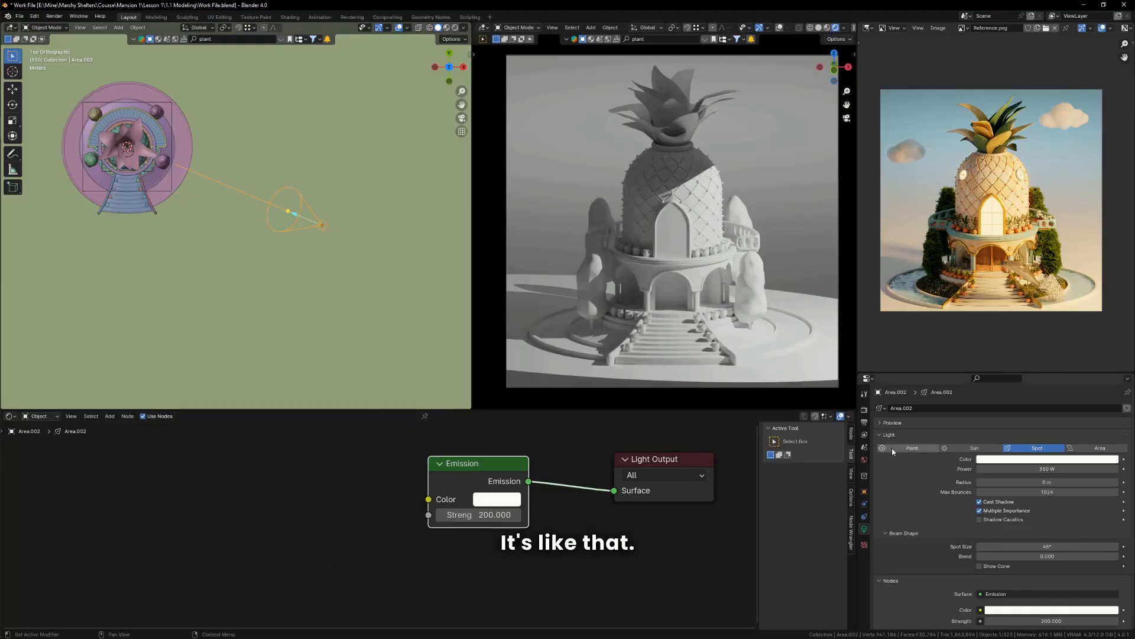
scroll(939, 230, "up", 2)
scroll(900, 270, "down", 3)
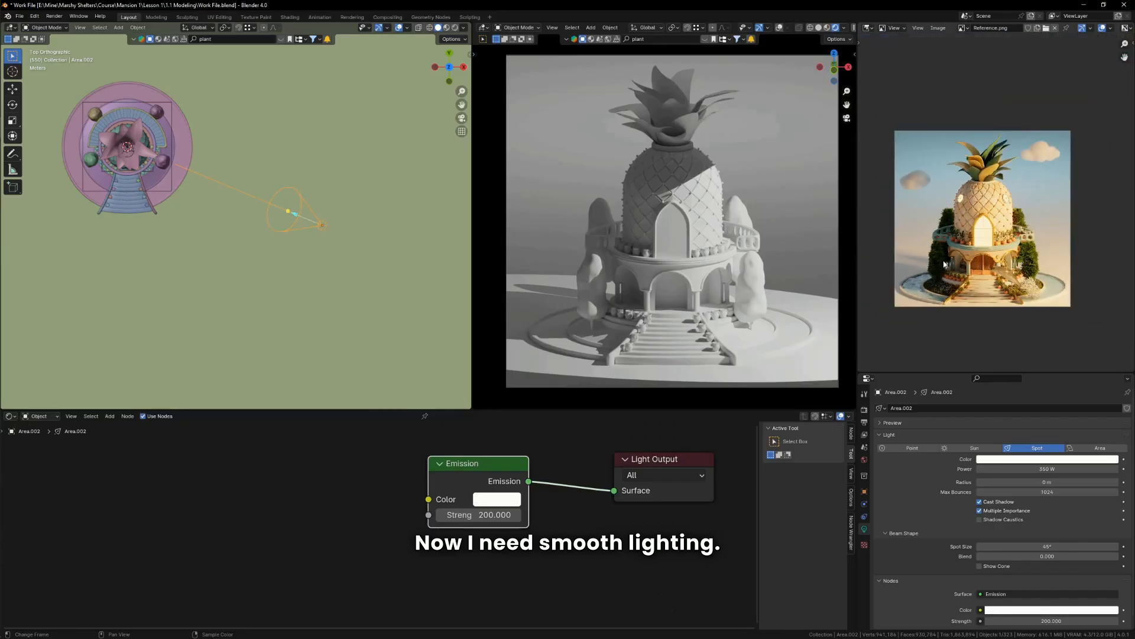
scroll(918, 254, "up", 5)
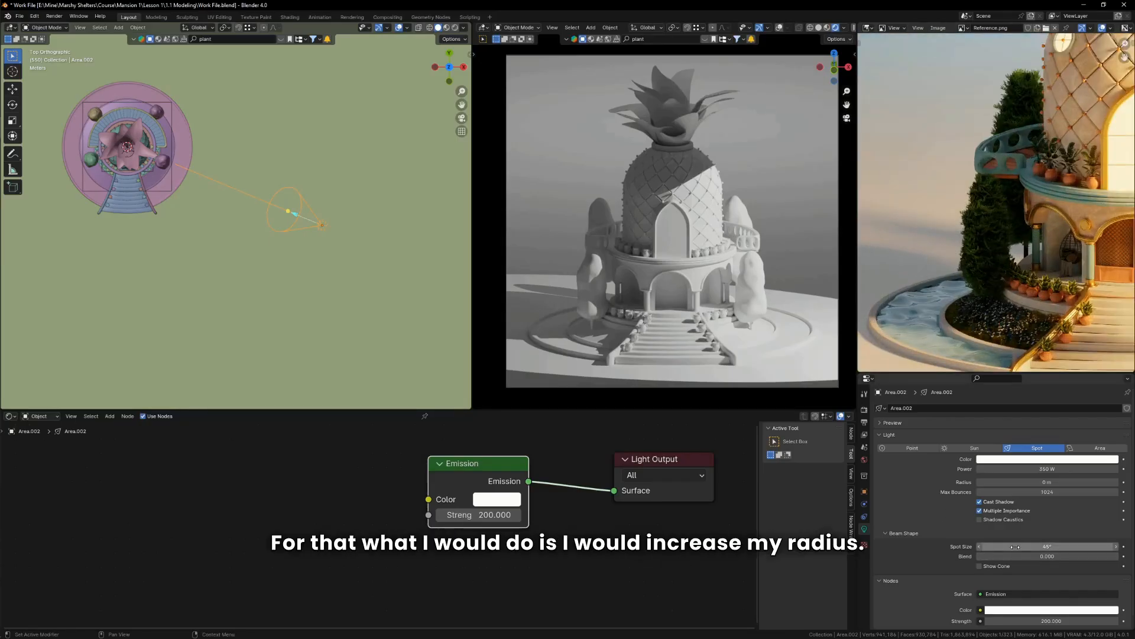
left_click_drag(1014, 482, 1047, 481)
key("ctrl+z")
scroll(704, 176, "up", 5)
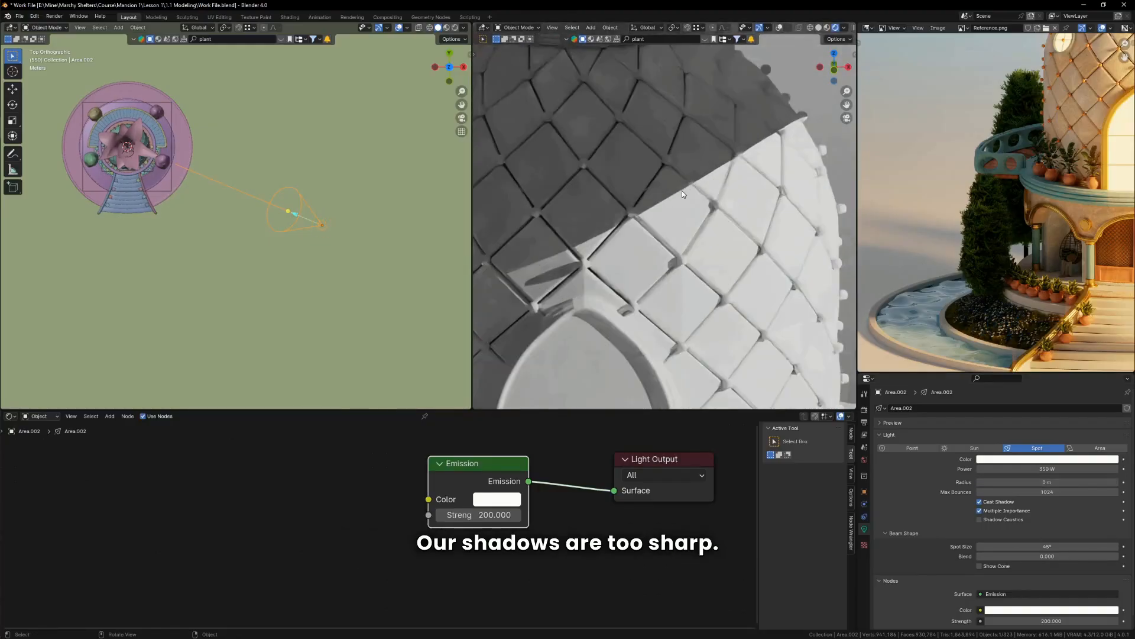
left_click_drag(1047, 482, 1068, 482)
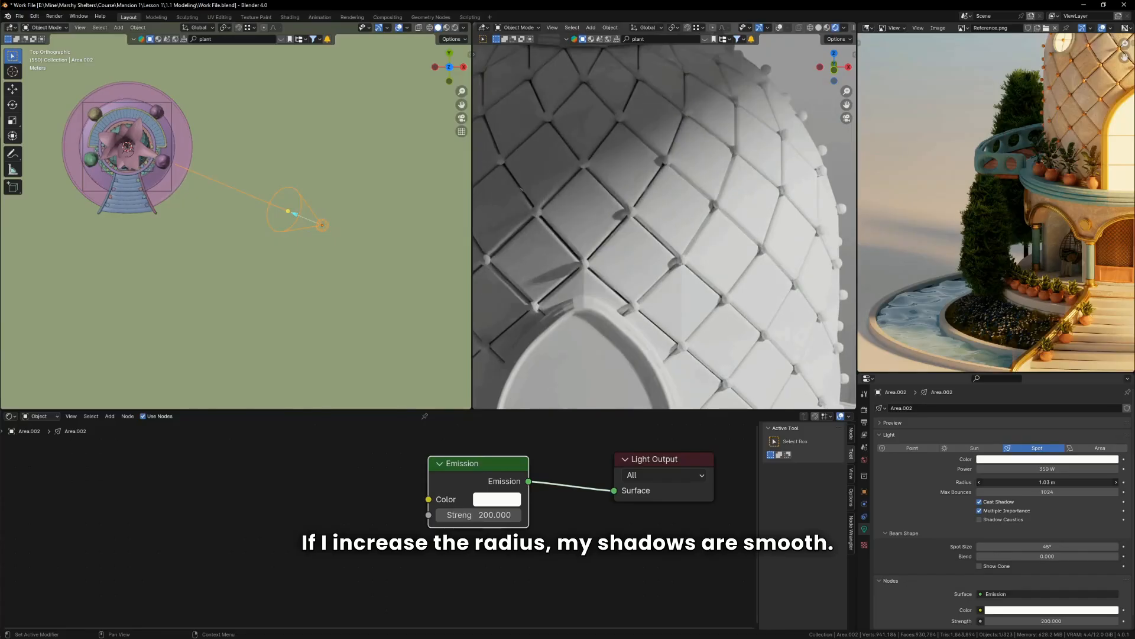
right_click(1036, 482)
Soften the spot light's shadows by setting its radius to 1.5 m and raising it further to about 2.01 m
left_click(1036, 481)
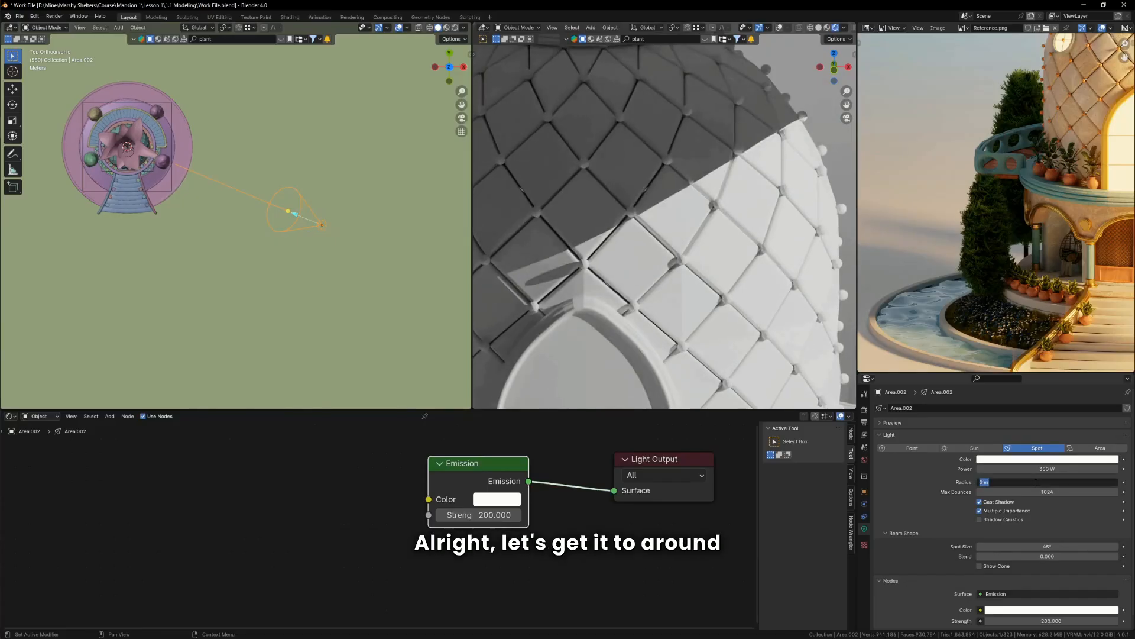
type("1.5")
key("Return")
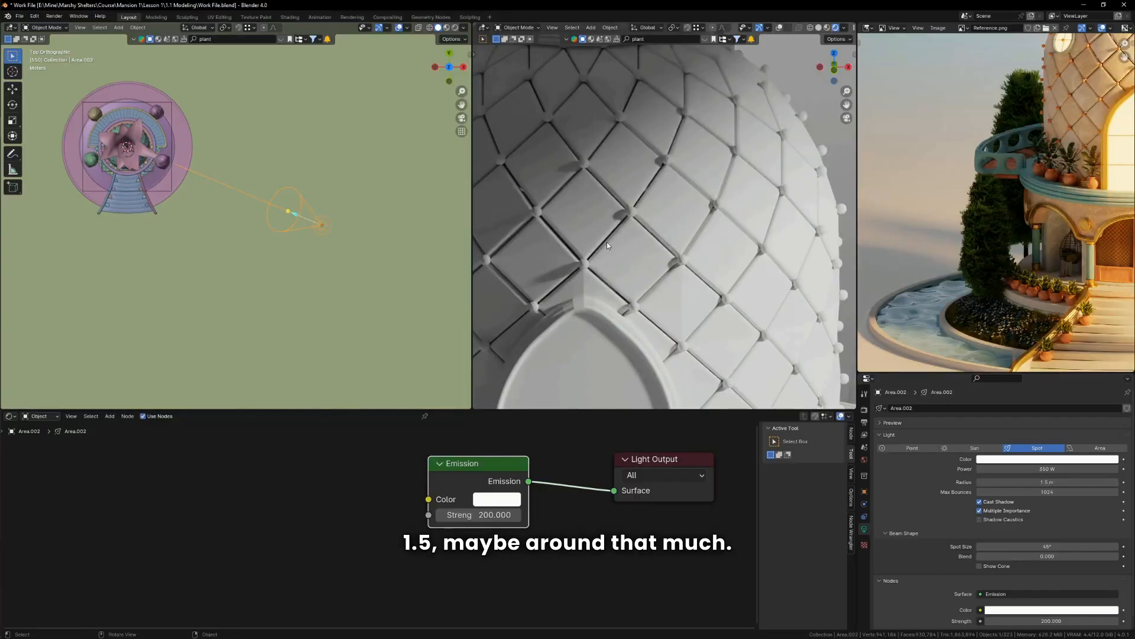
key("KP_0")
scroll(646, 264, "up", 3)
left_click_drag(1047, 481, 1069, 482)
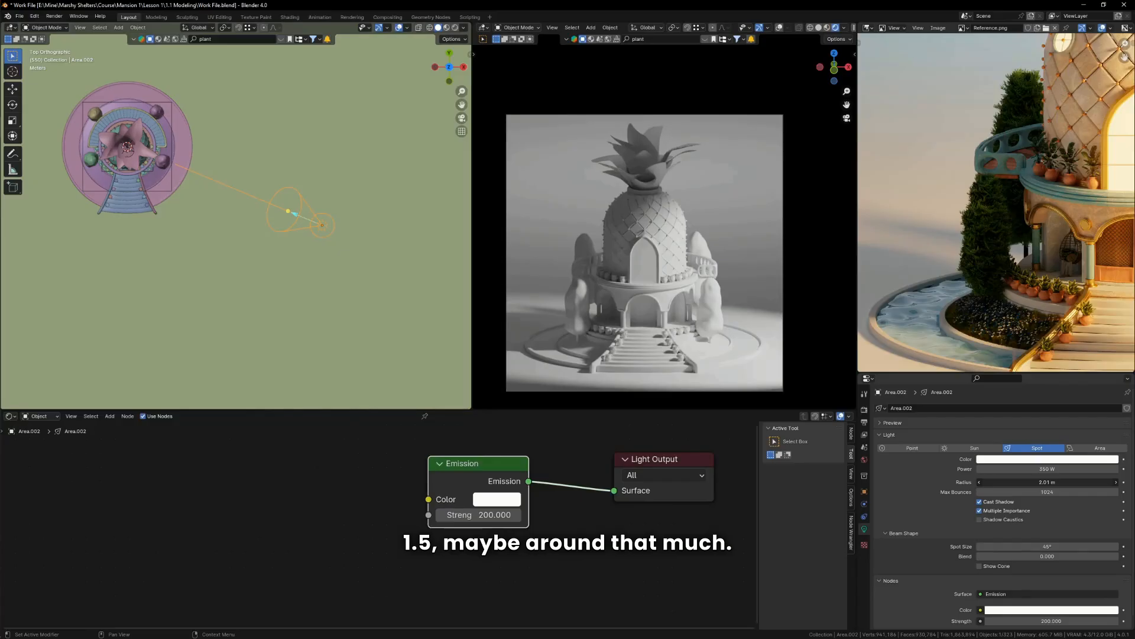
Widen the spot light's beam to a spot size of about 107° so it fills the whole render
scroll(619, 293, "down", 2)
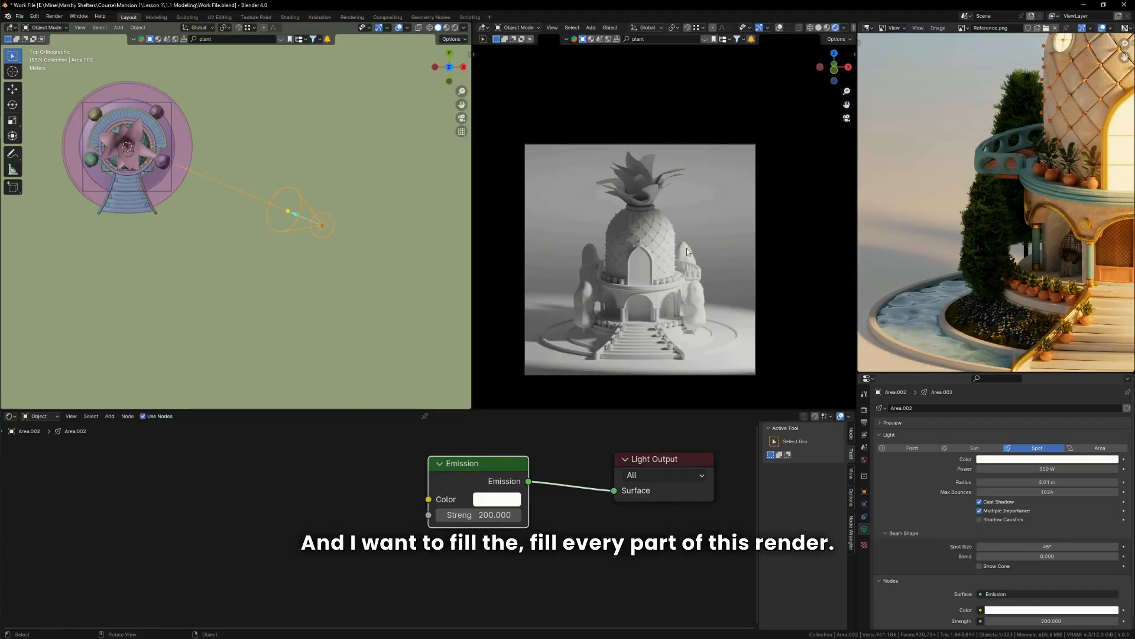
left_click_drag(1005, 546, 1074, 547)
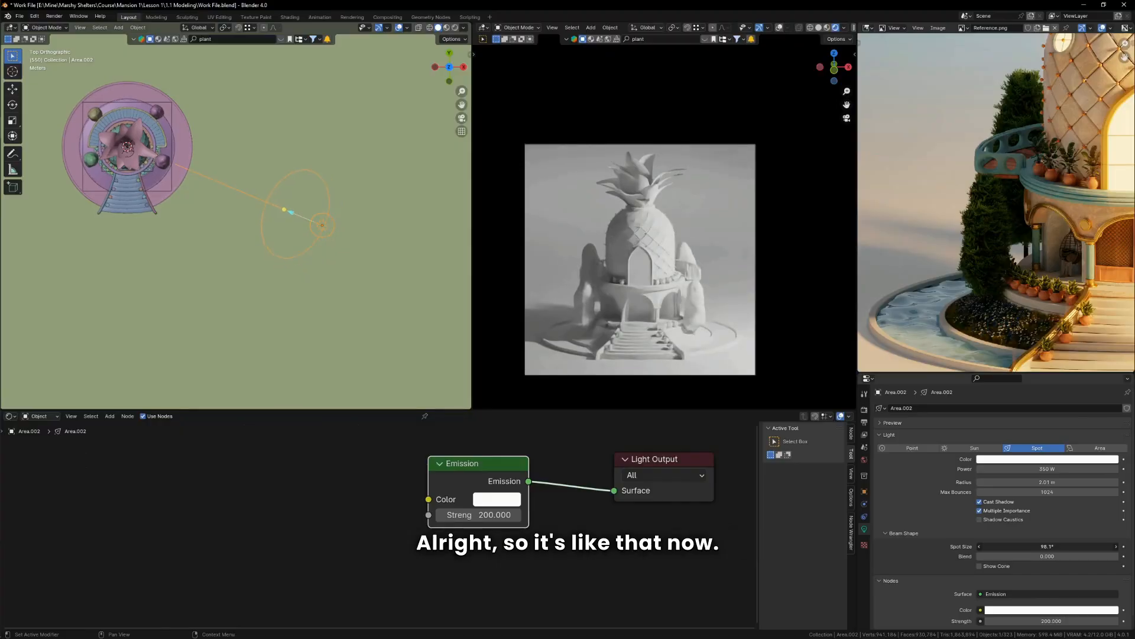
scroll(585, 263, "up", 1)
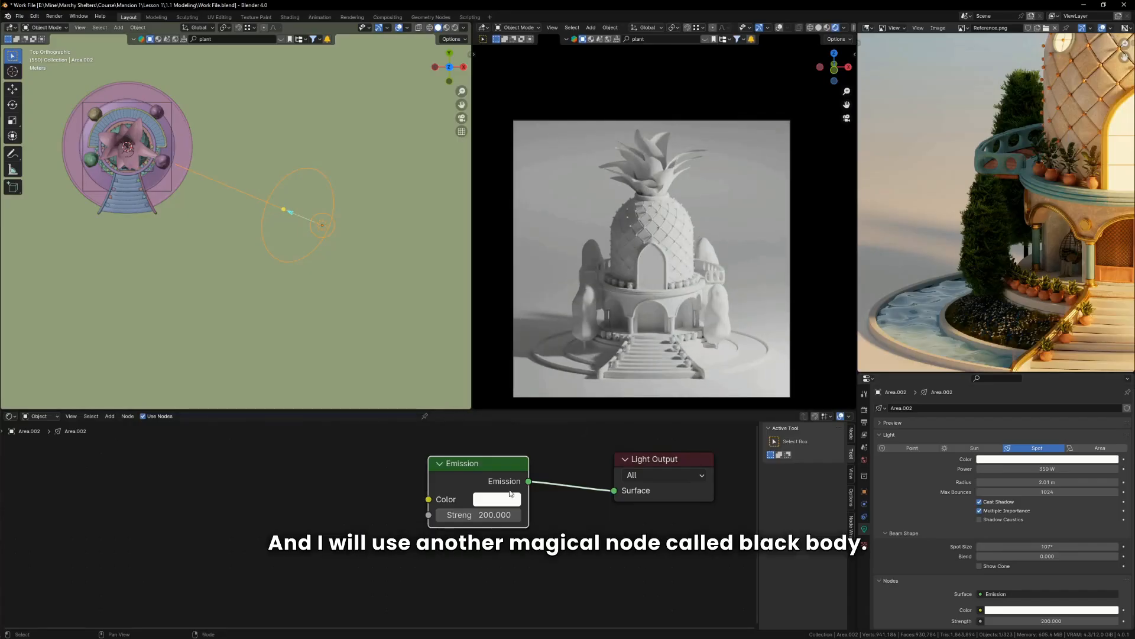
Add a Blackbody node in front of the Emission node in the spot light's node tree
middle_click_drag(551, 499, 533, 500)
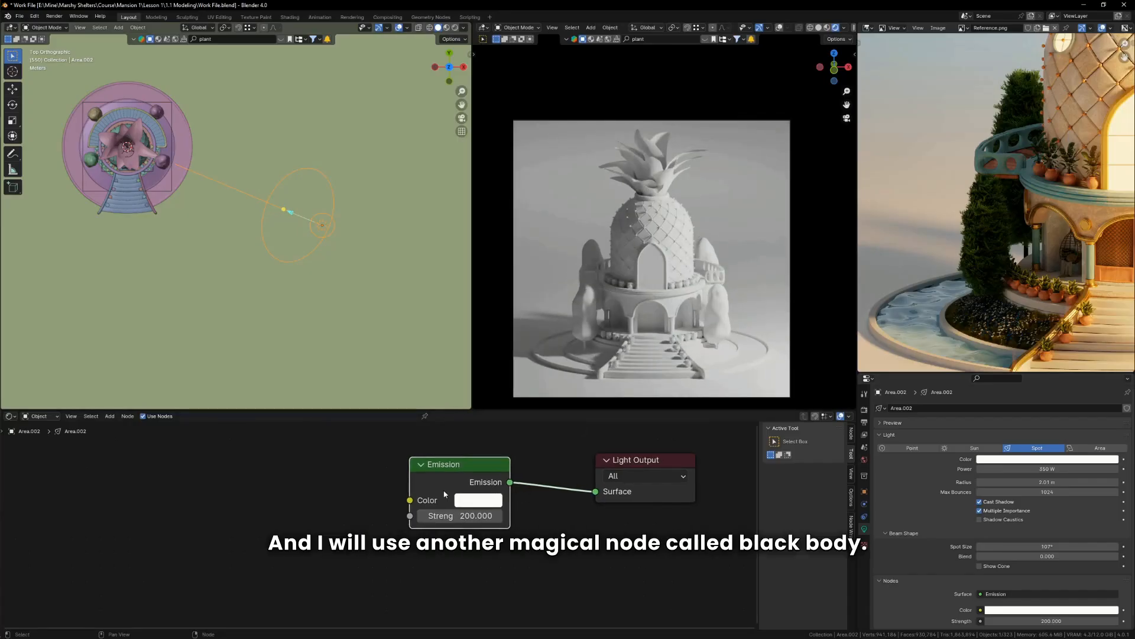
left_click_drag(444, 494, 434, 501)
key("shift+a")
left_click(271, 482)
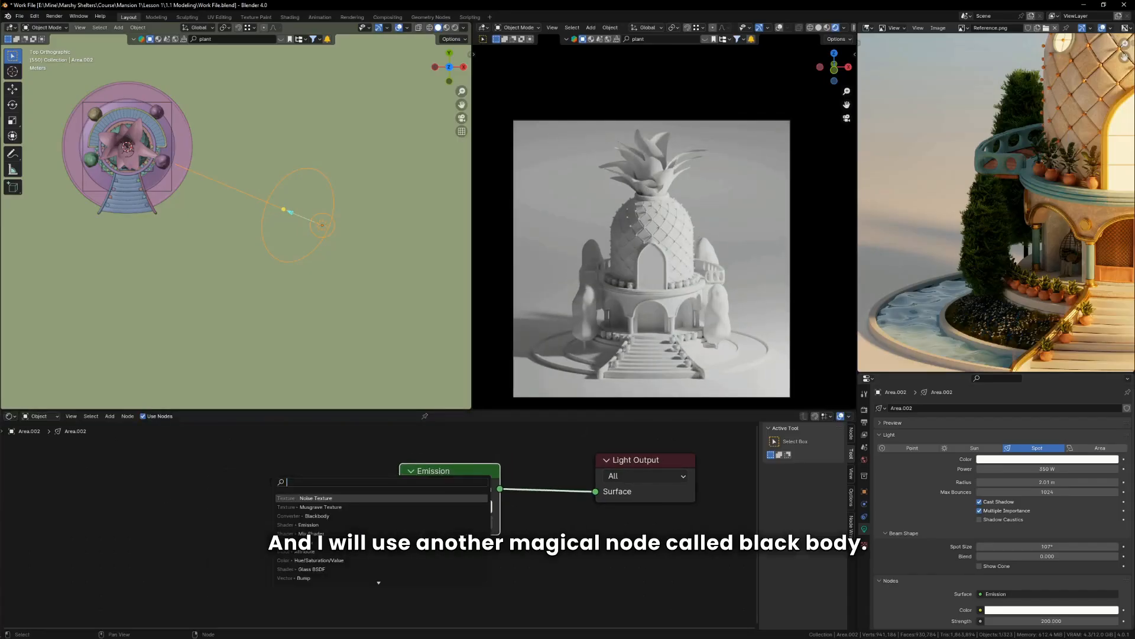
type("bla")
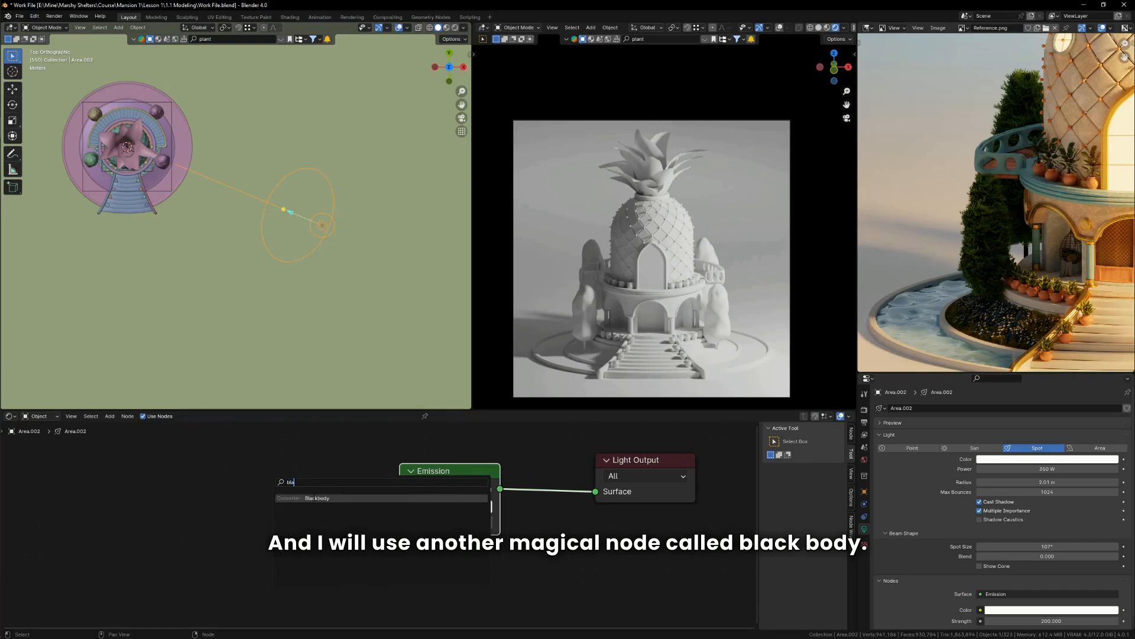
left_click(314, 498)
left_click(169, 502)
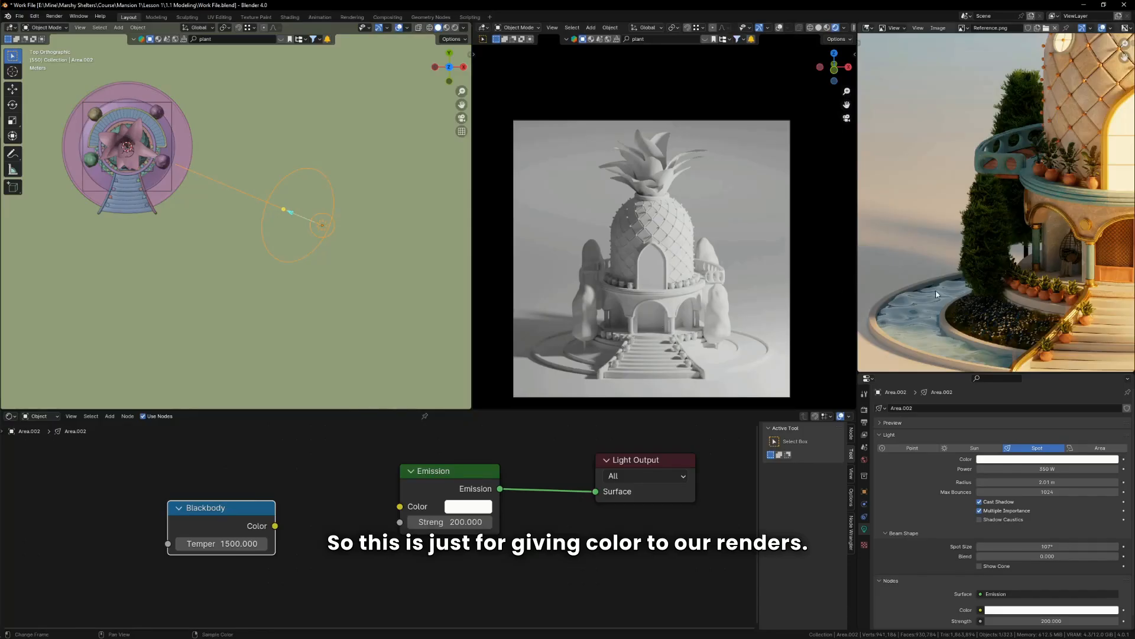
Connect the Blackbody node's Color output to the Emission node's Color input
key("Home")
scroll(993, 225, "up", 2)
scroll(273, 526, "up", 2)
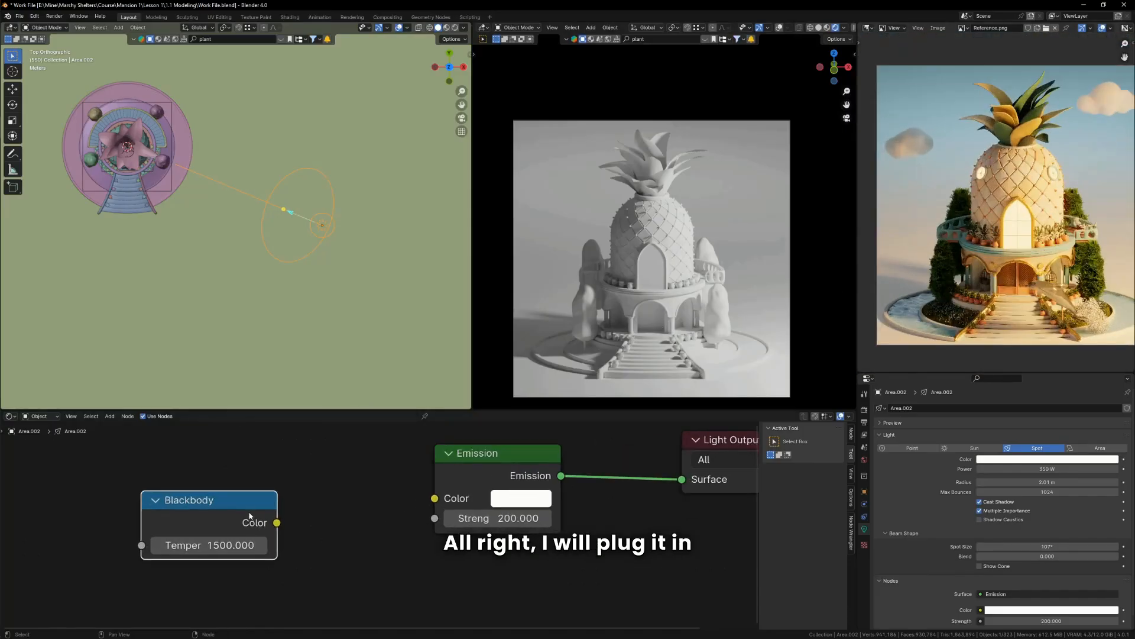
left_click_drag(275, 527, 427, 503)
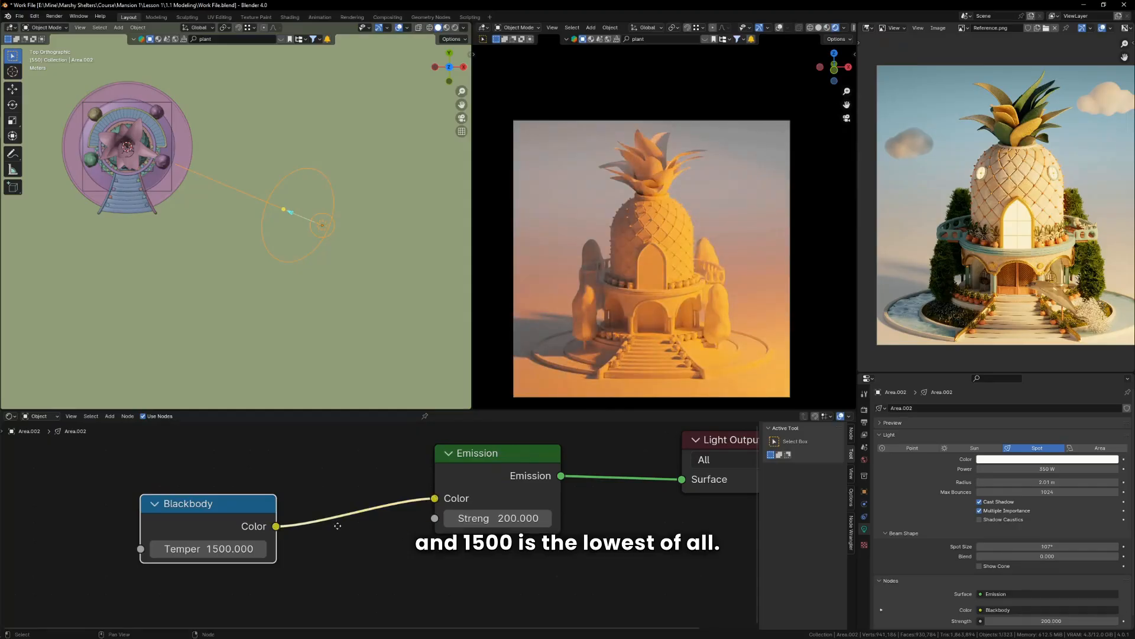
Set the Blackbody temperature to 3000 for a warm sunset tint on the house
scroll(328, 538, "up", 1)
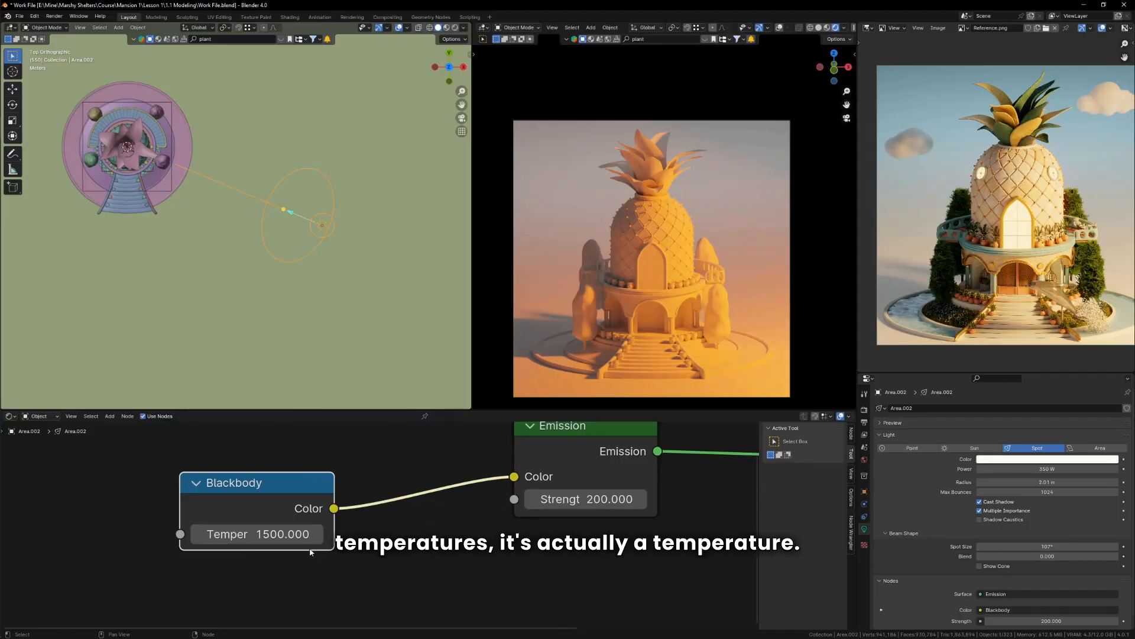
left_click(263, 534)
left_click(320, 564)
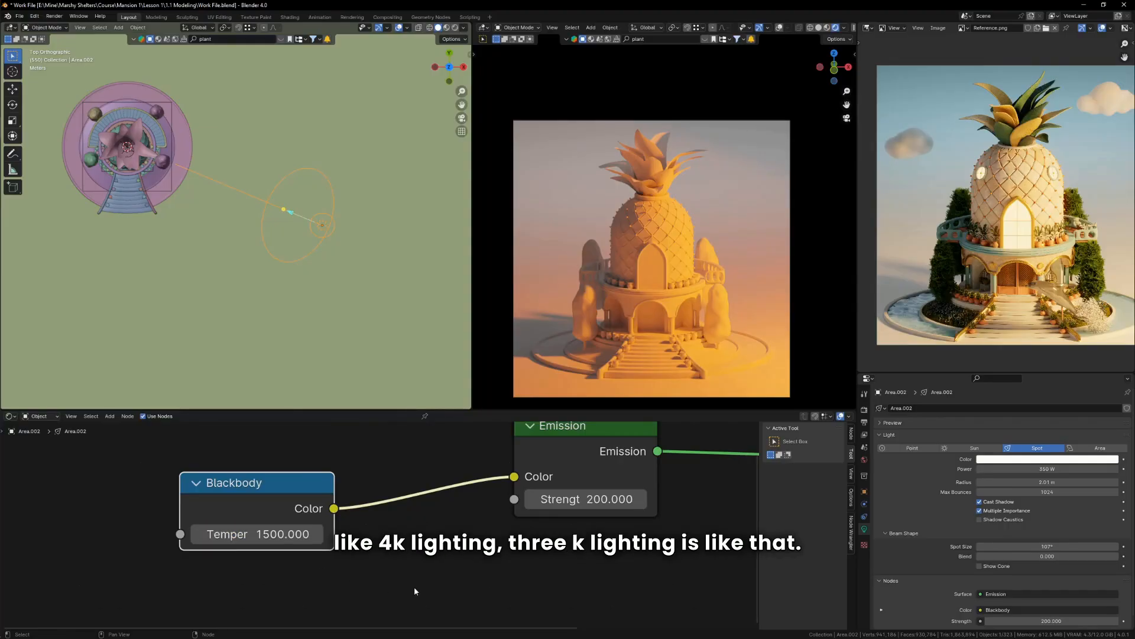
left_click(279, 535)
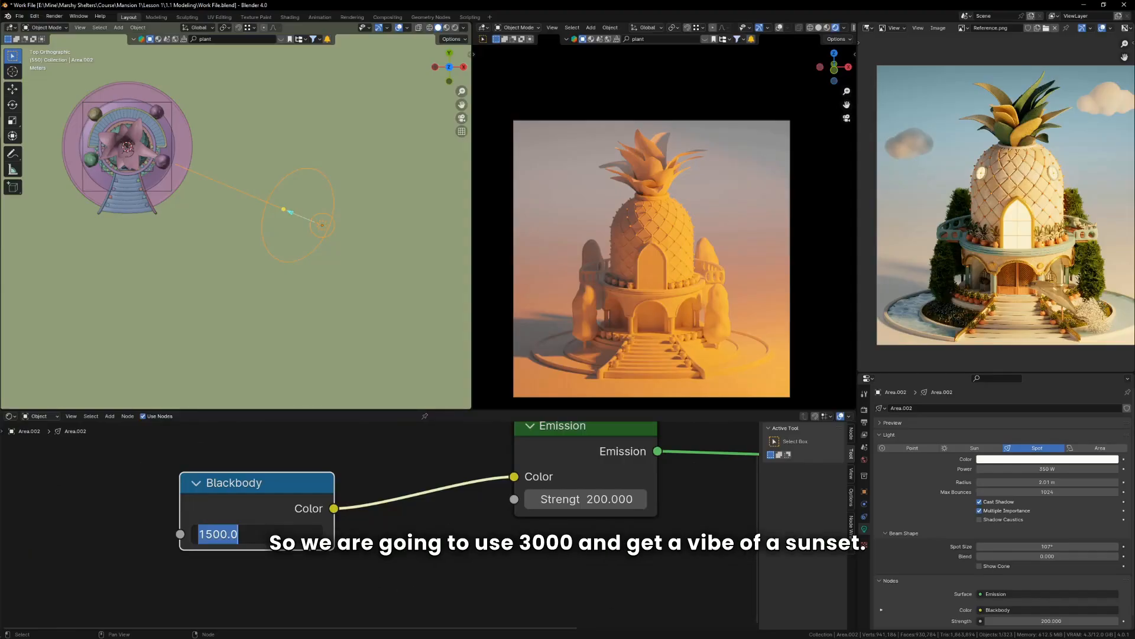
type("3000")
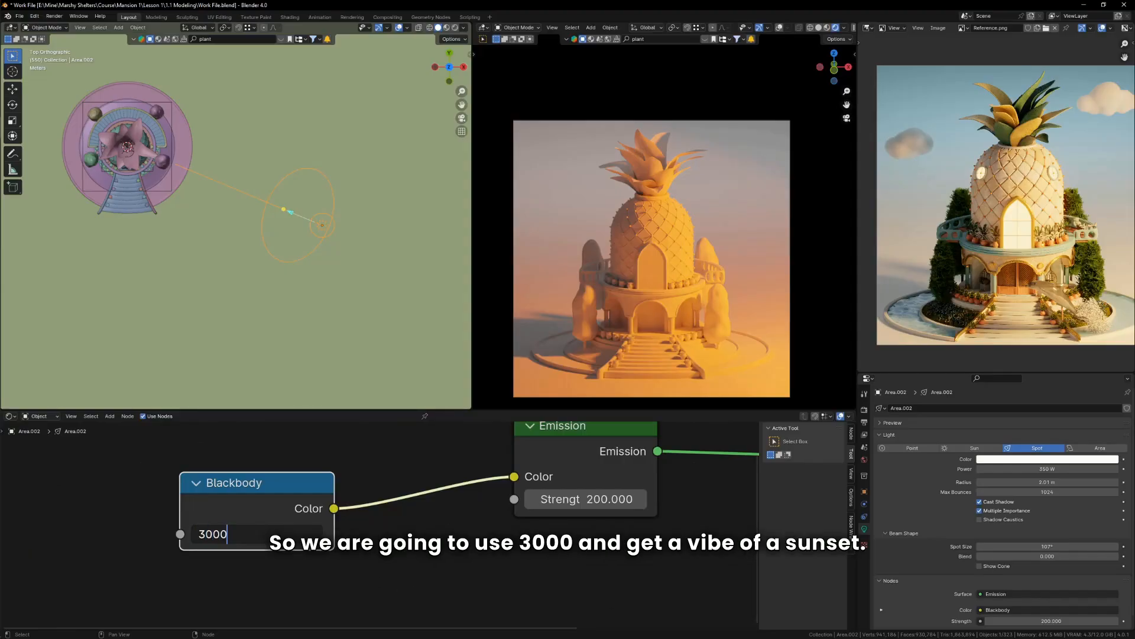
key("Return")
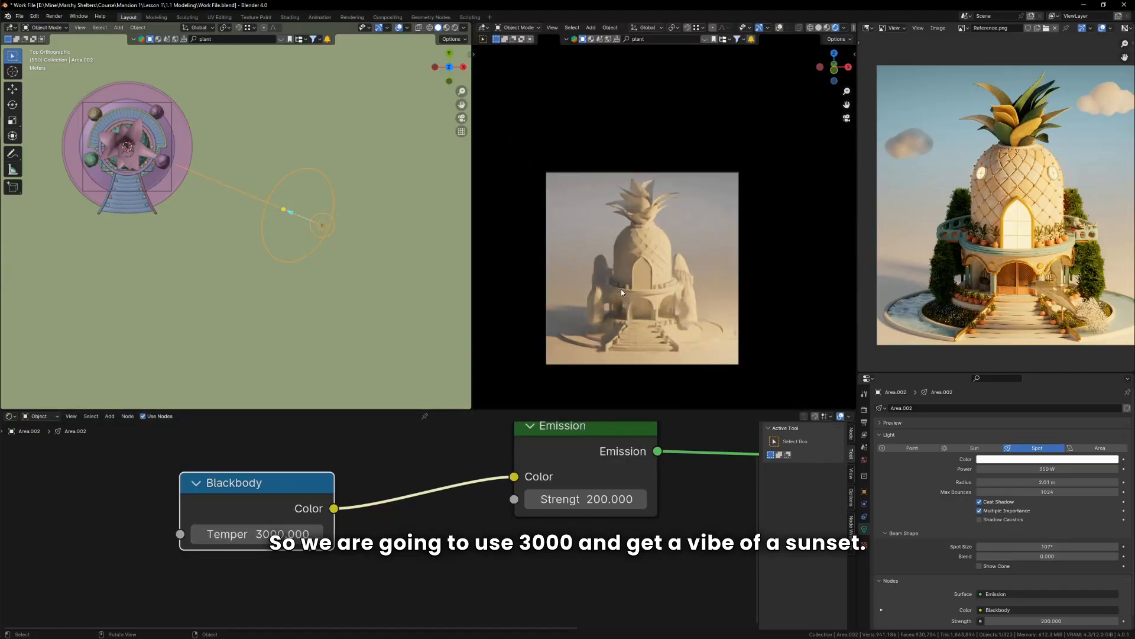
scroll(621, 289, "up", 2)
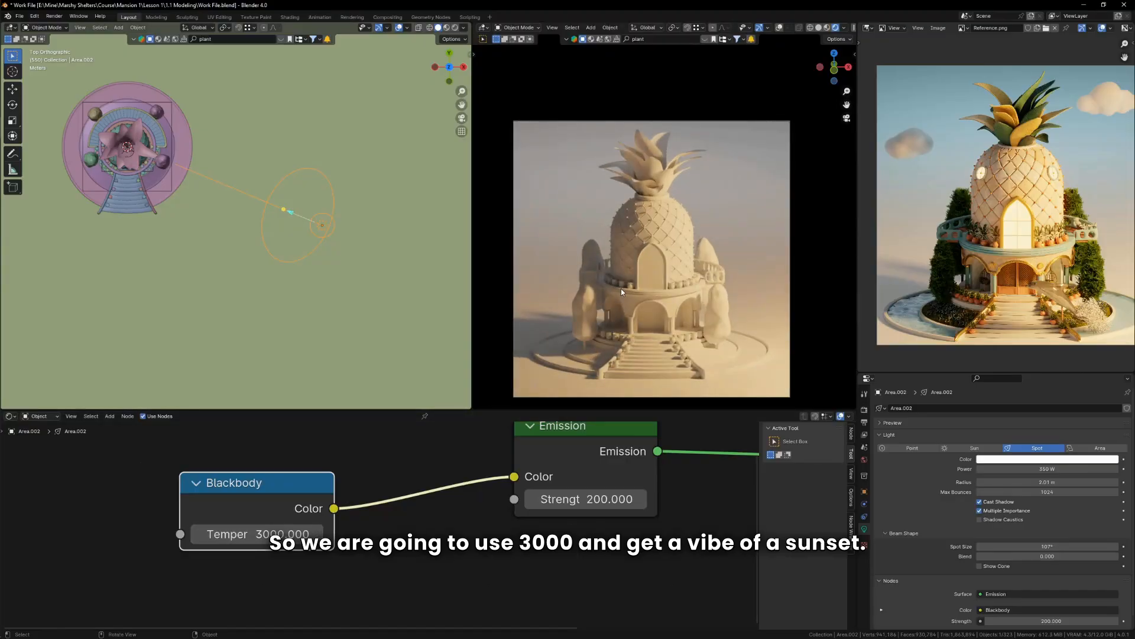
scroll(425, 274, "down", 1)
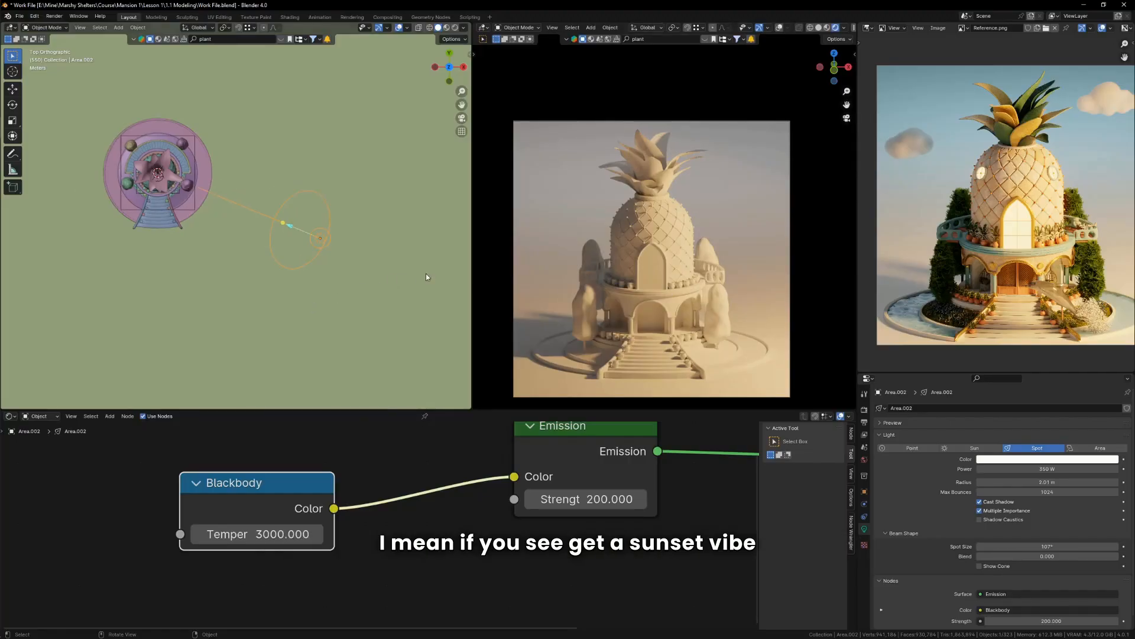
scroll(204, 187, "up", 1)
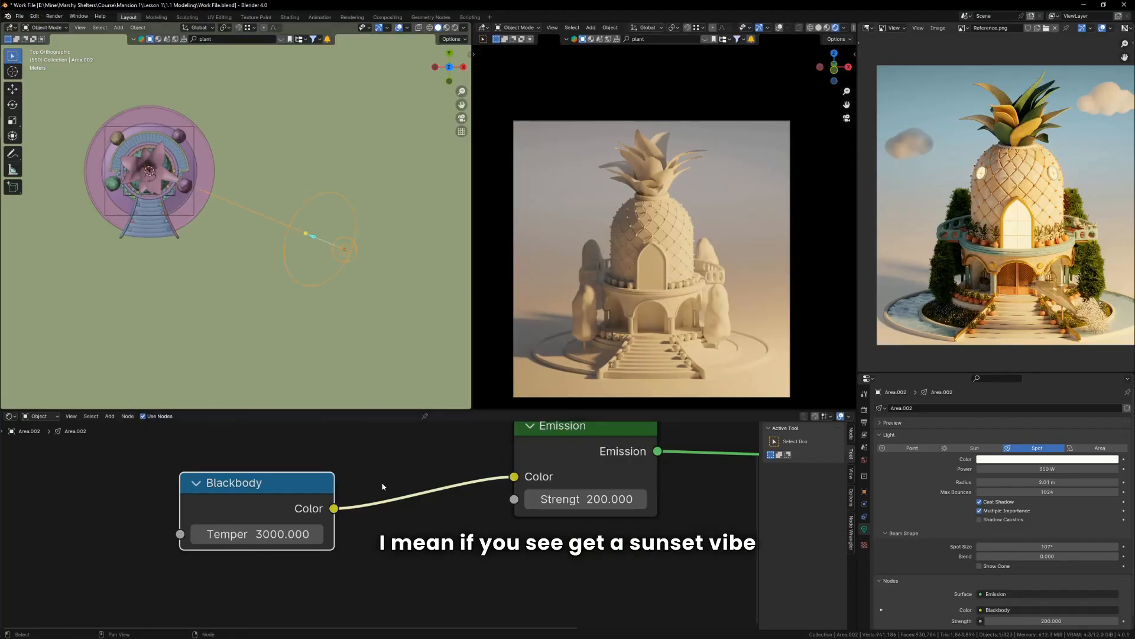
Select the large point light behind the house and move it up along the Z axis
middle_click_drag(563, 526, 459, 563)
middle_click_drag(729, 210, 731, 208, "shift")
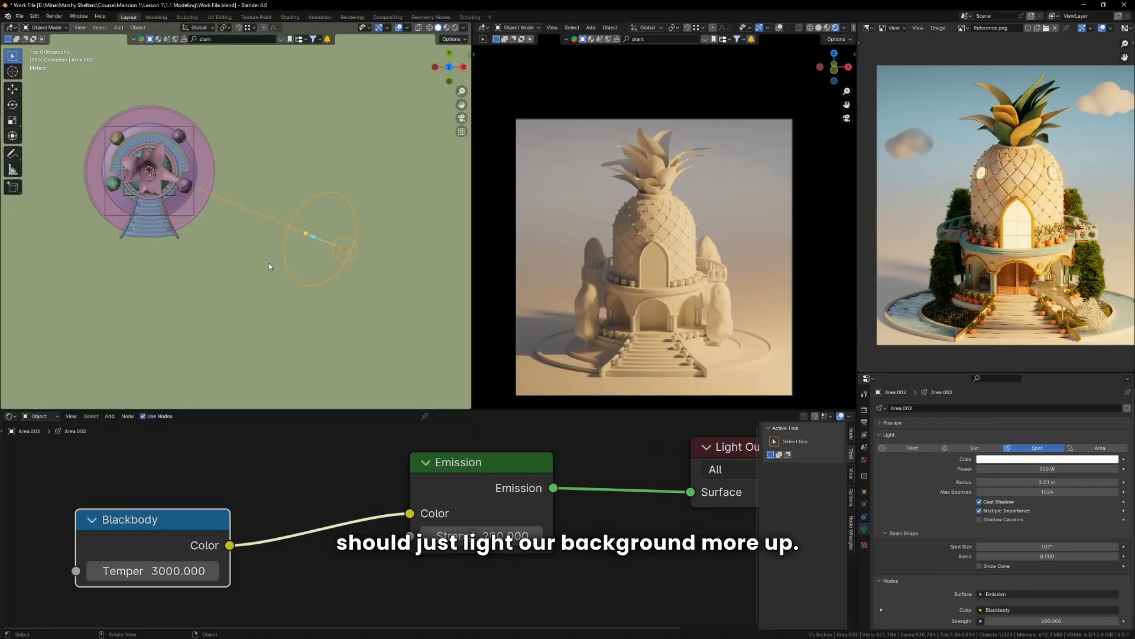
scroll(270, 269, "down", 4)
left_click(251, 127)
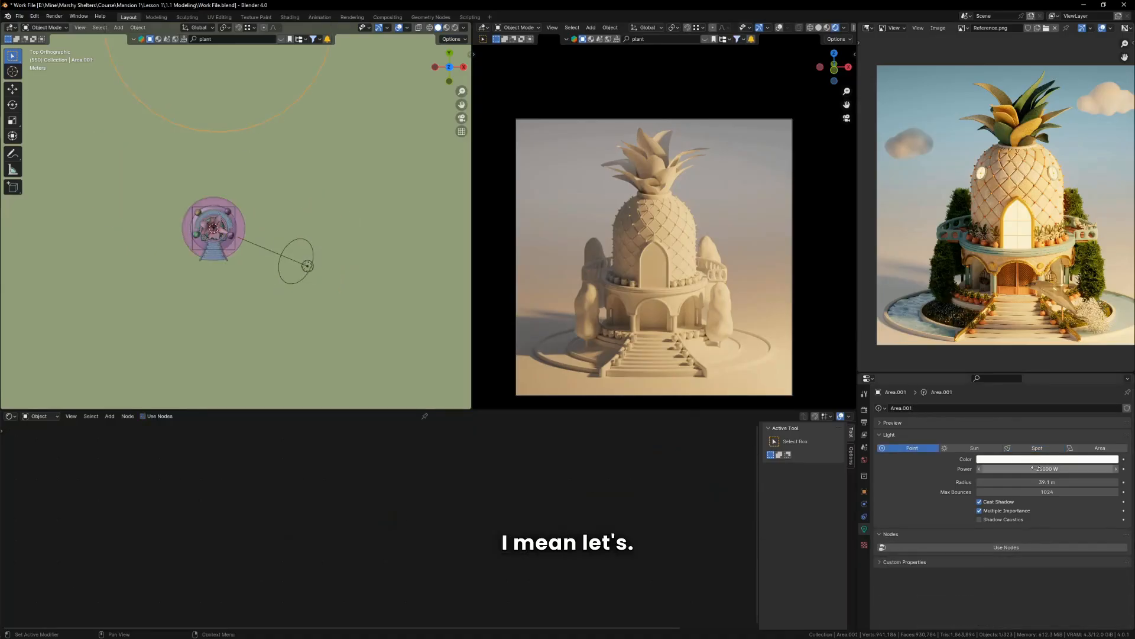
middle_click_drag(233, 197, 319, 139)
key("g")
key("z")
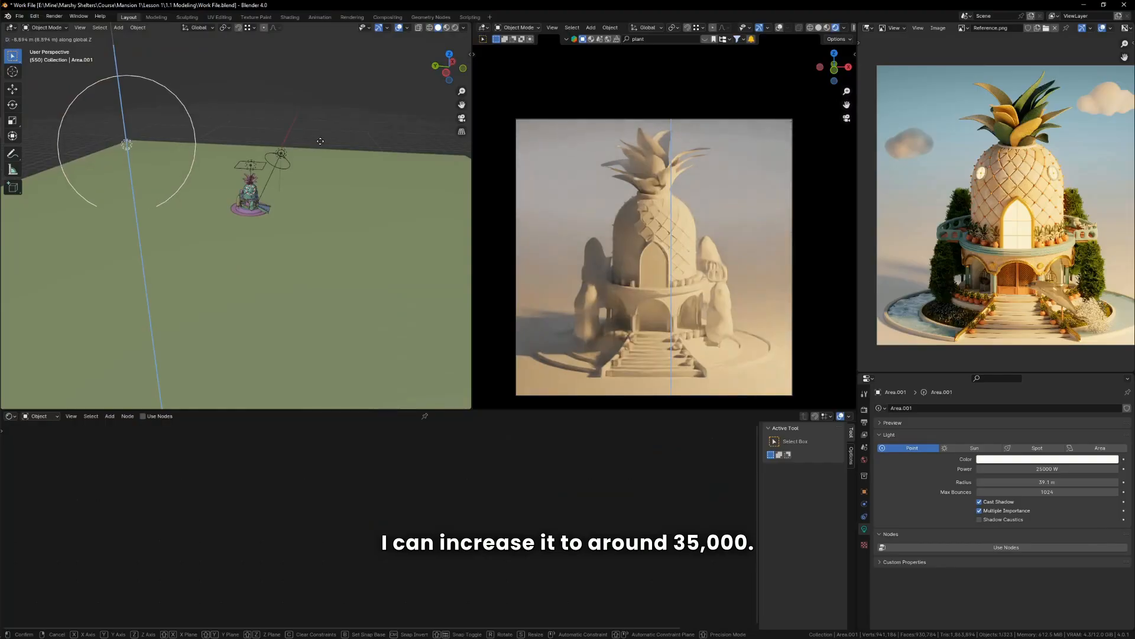
left_click(319, 128)
Set the background point light's power to 35000 W and return to the top view
left_click(1047, 468)
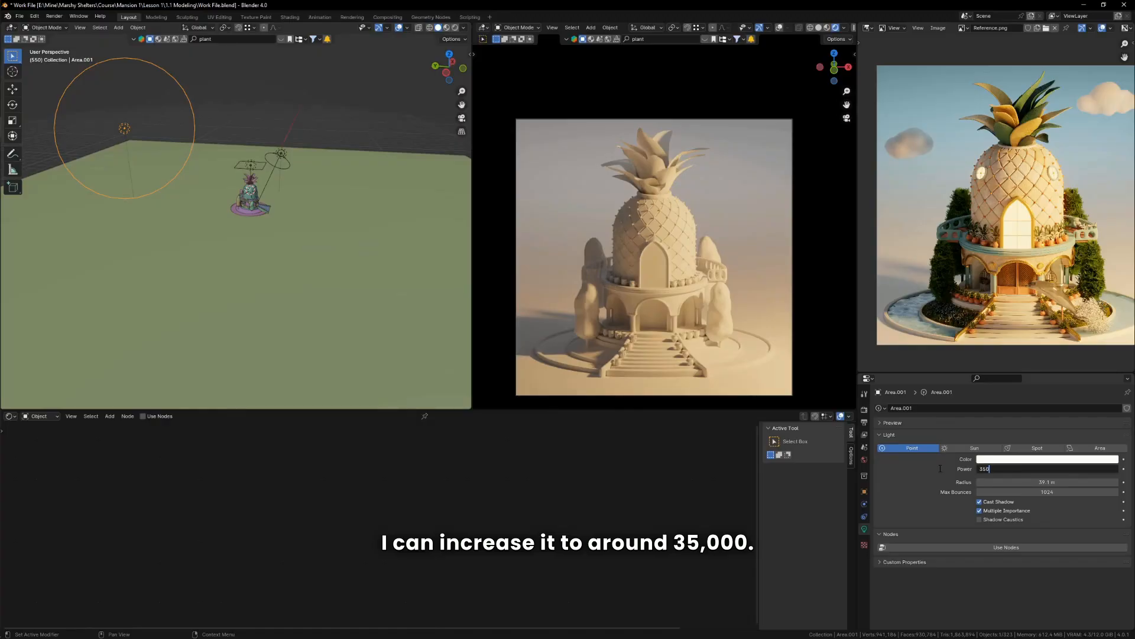
key("Return")
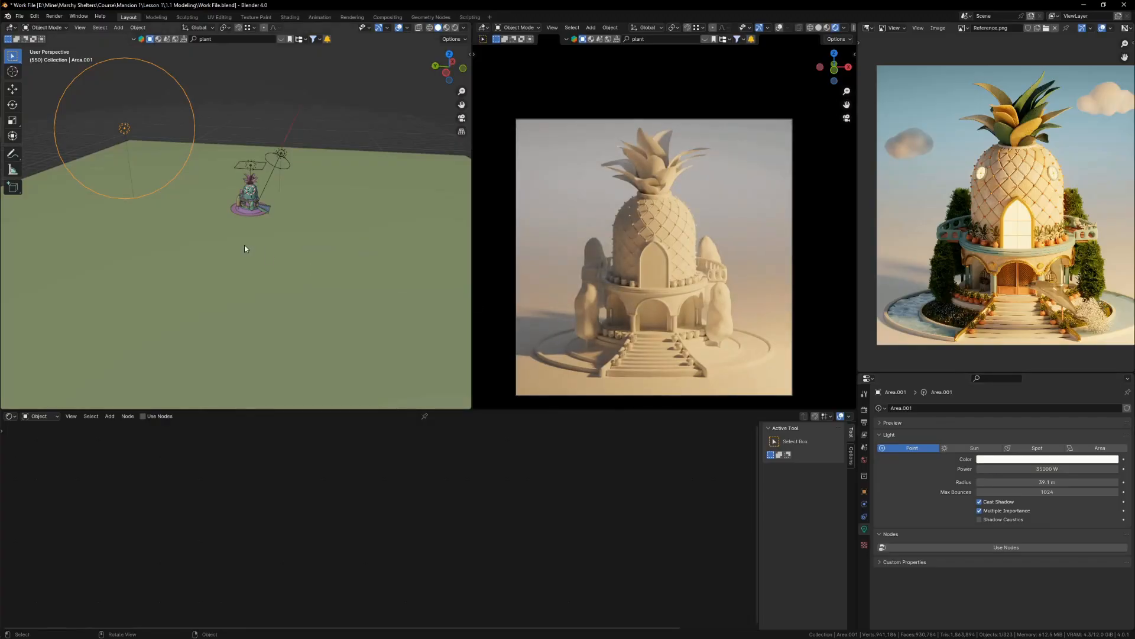
key("KP_7")
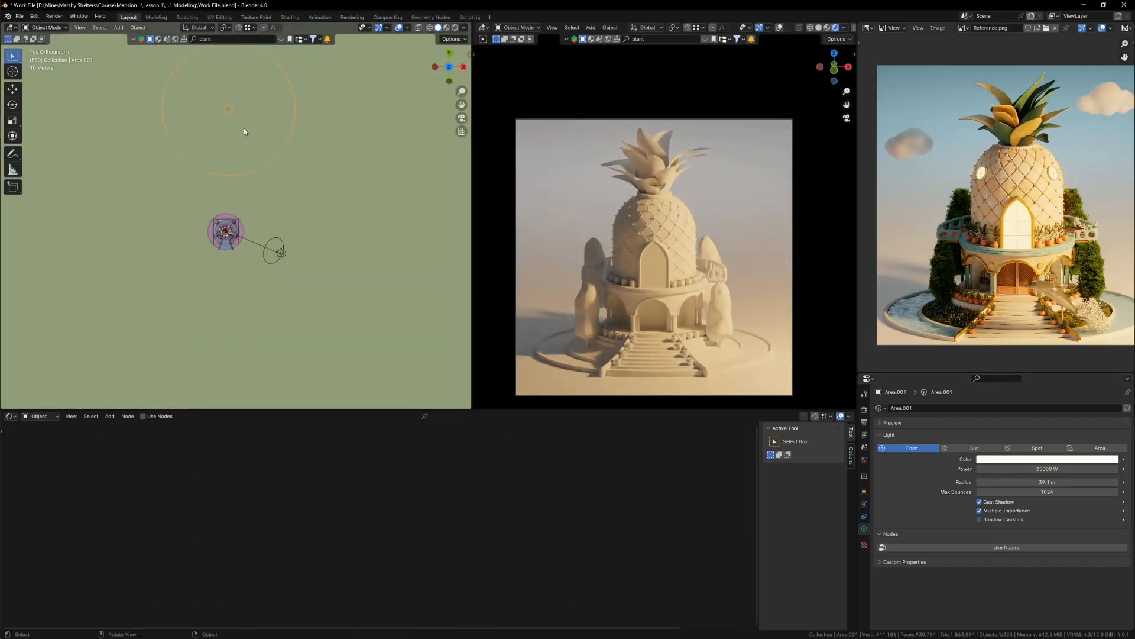
Select the spot light beside the house and set its radius to 2.5 m for softer shadows
scroll(683, 258, "up", 1)
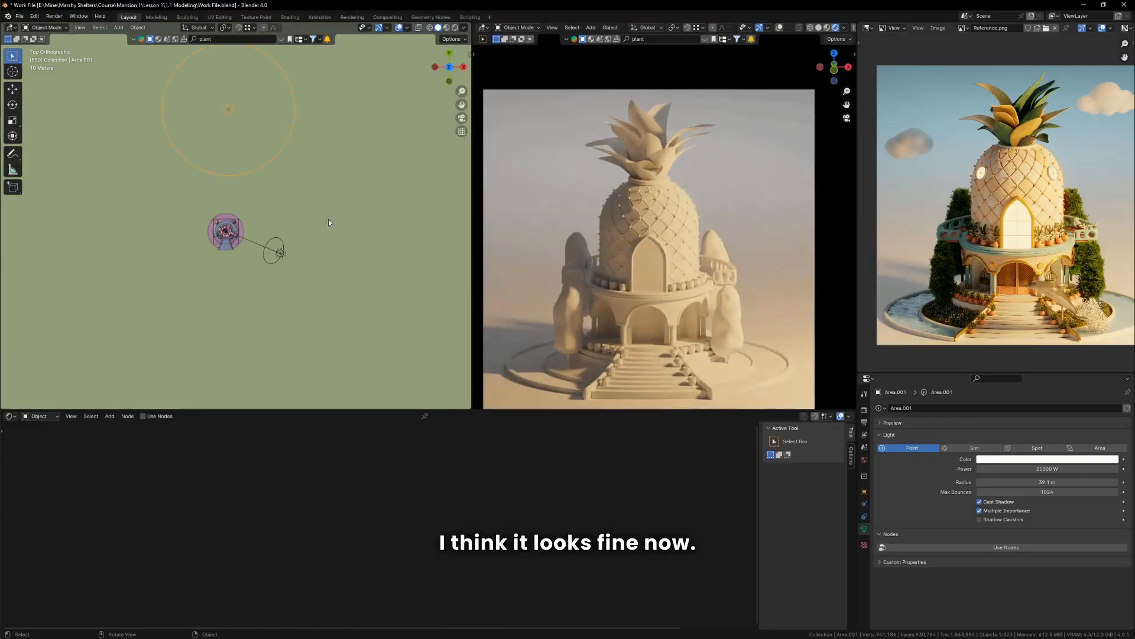
left_click(282, 250)
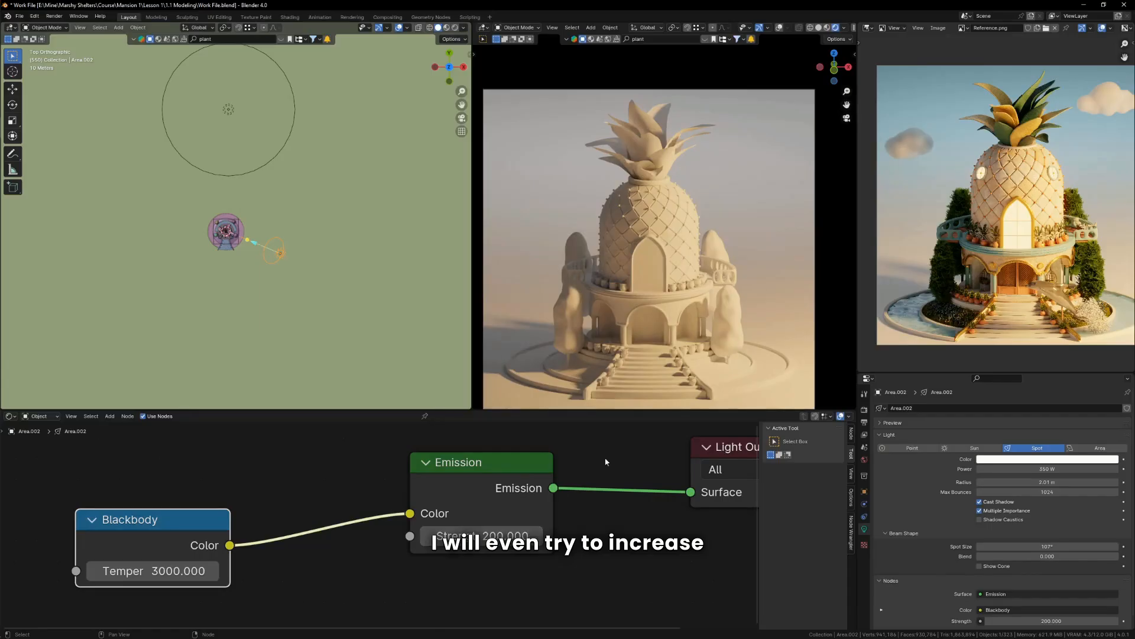
scroll(682, 298, "down", 2)
scroll(682, 295, "up", 2)
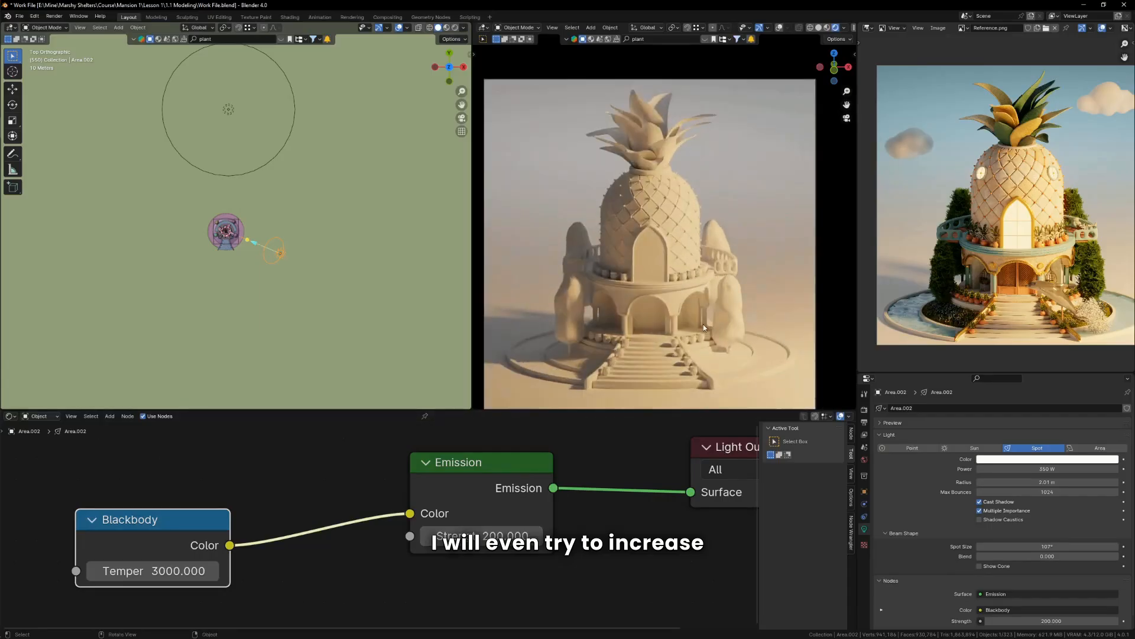
left_click(1038, 481)
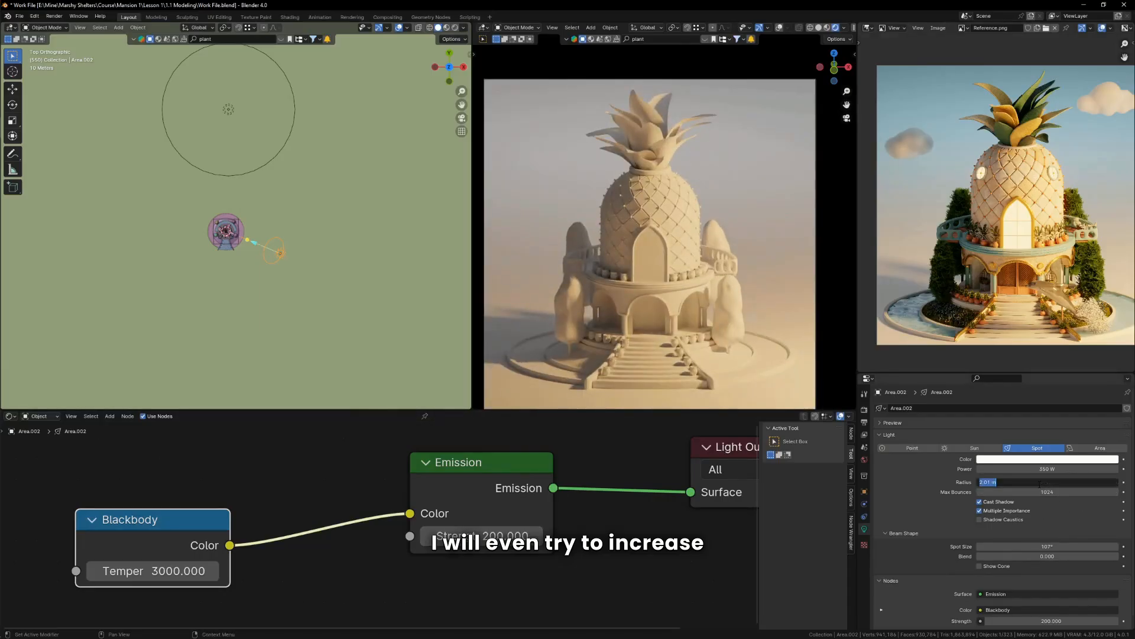
type("2.5")
key("Return")
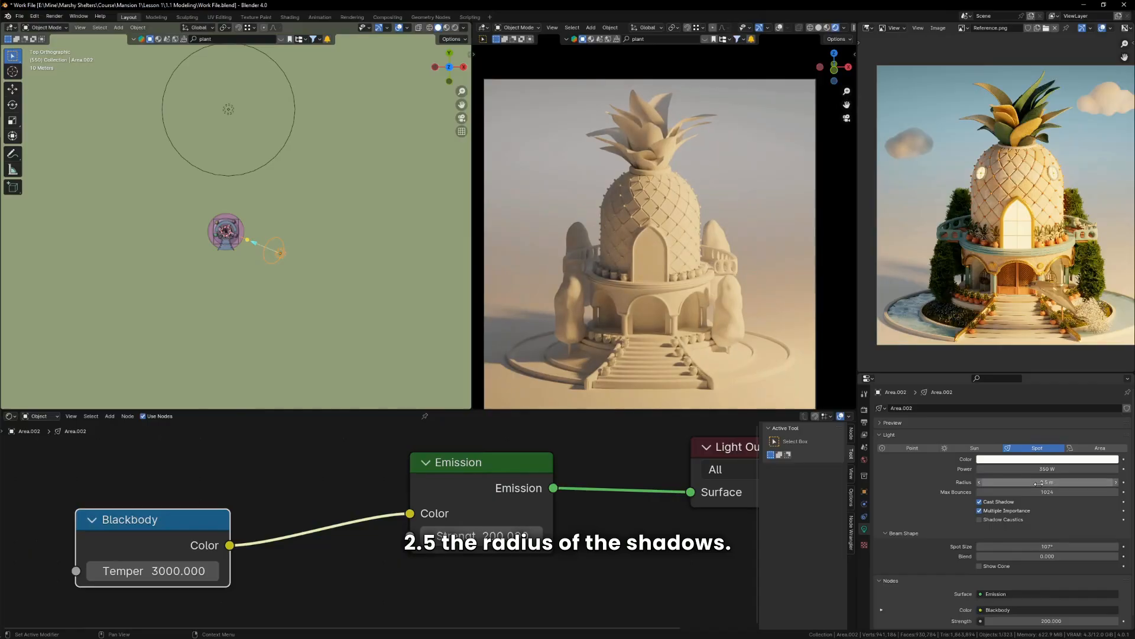
Adjust the spot light's rotation in the top view and set its Emission strength to 300
scroll(278, 253, "up", 5)
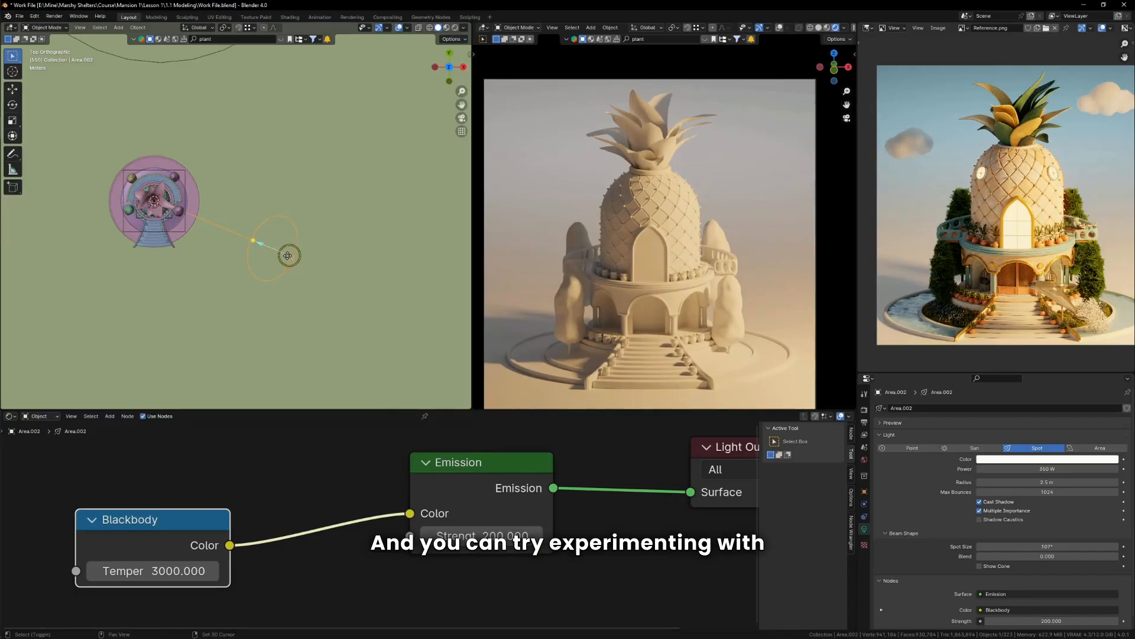
middle_click_drag(287, 255, 341, 301, "shift")
key("r")
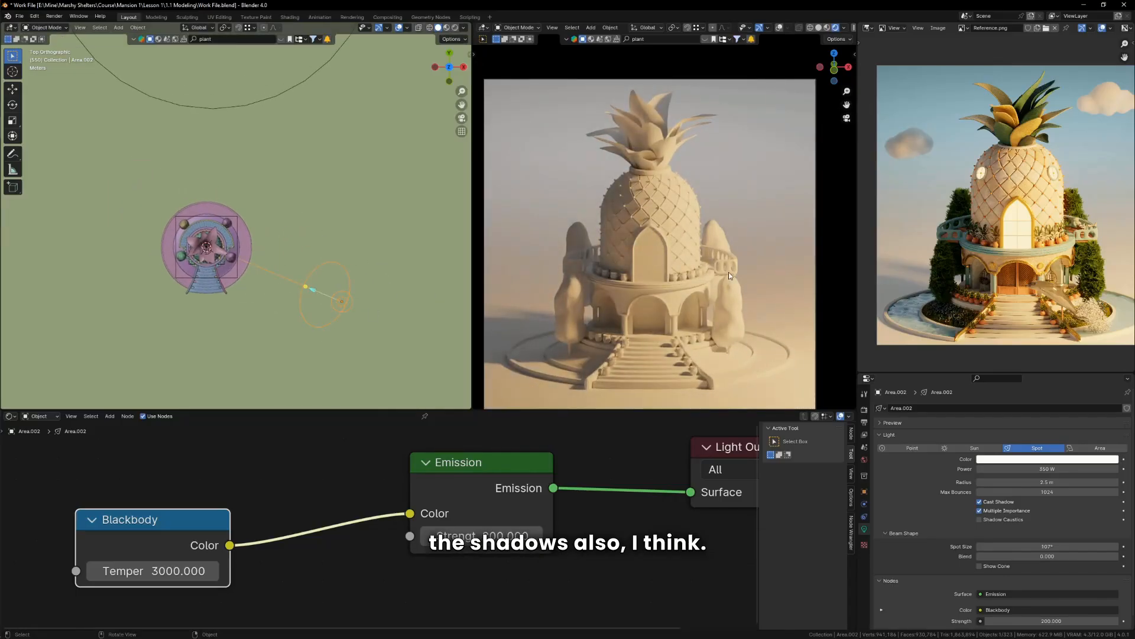
left_click(421, 293)
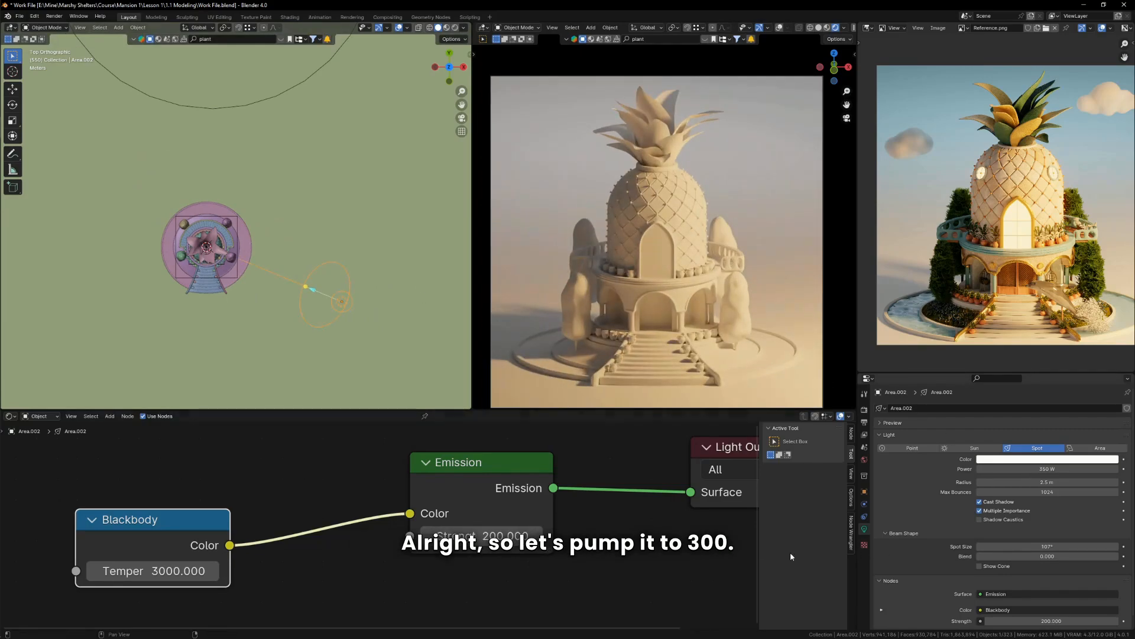
double_click(473, 535)
type("30")
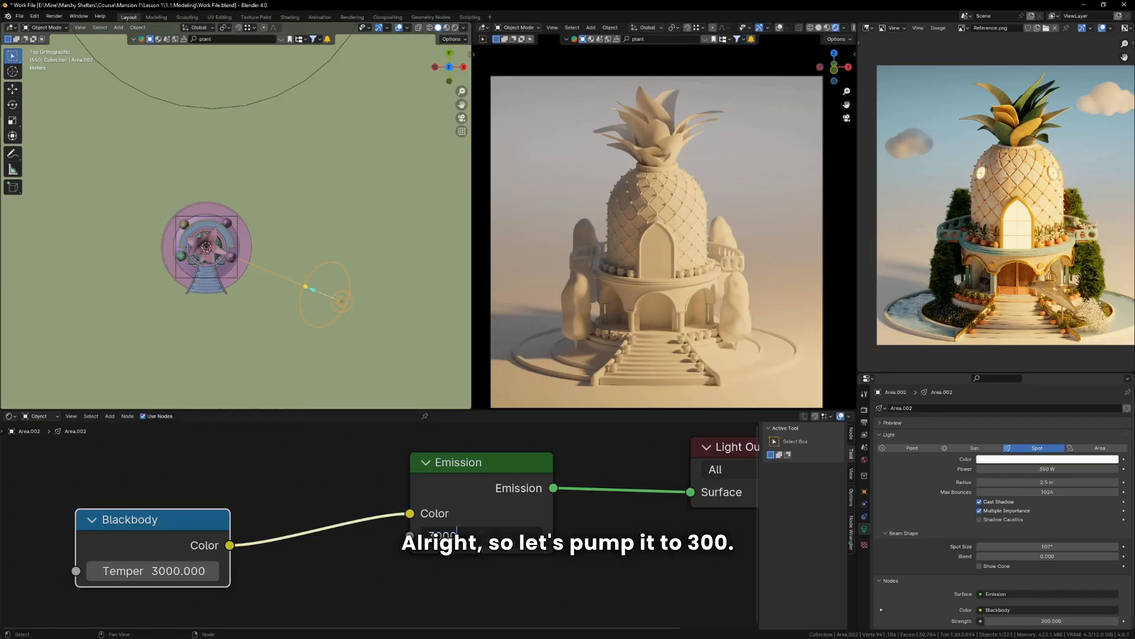
type("0")
key("Return")
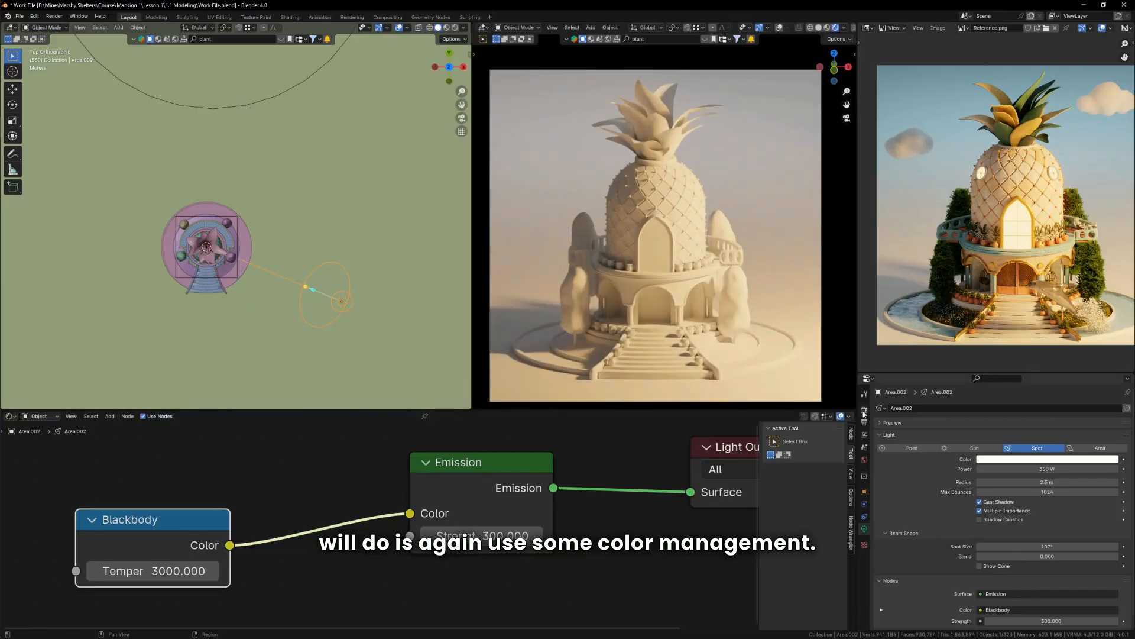
Try the High Contrast look in the render Color Management settings and settle on Medium High Contrast
left_click(864, 410)
scroll(930, 424, "down", 10)
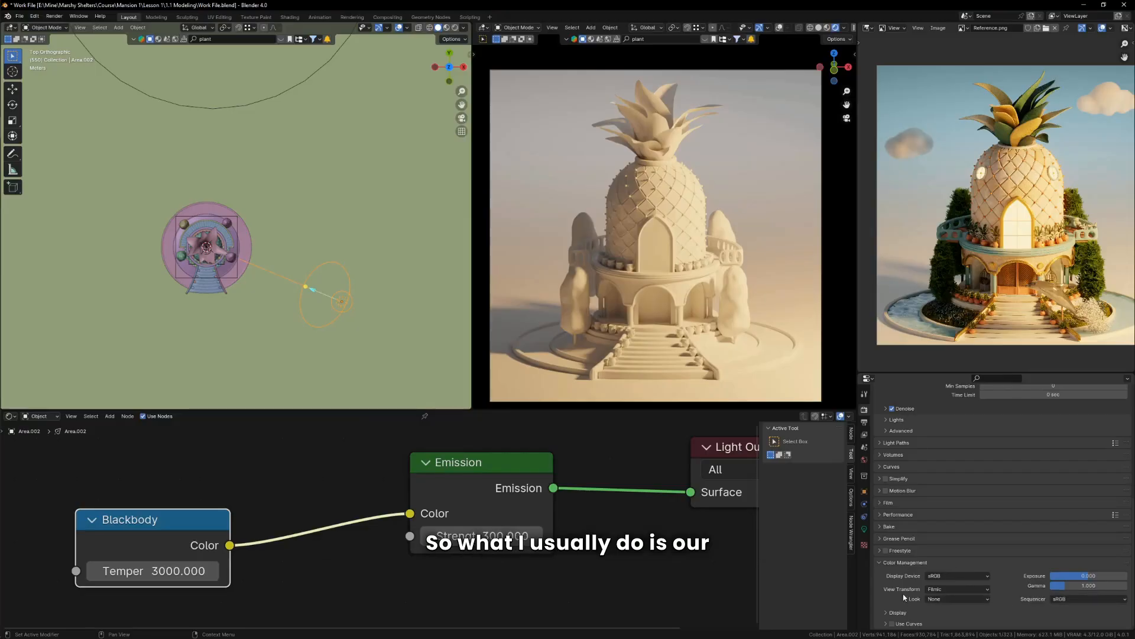
left_click(945, 599)
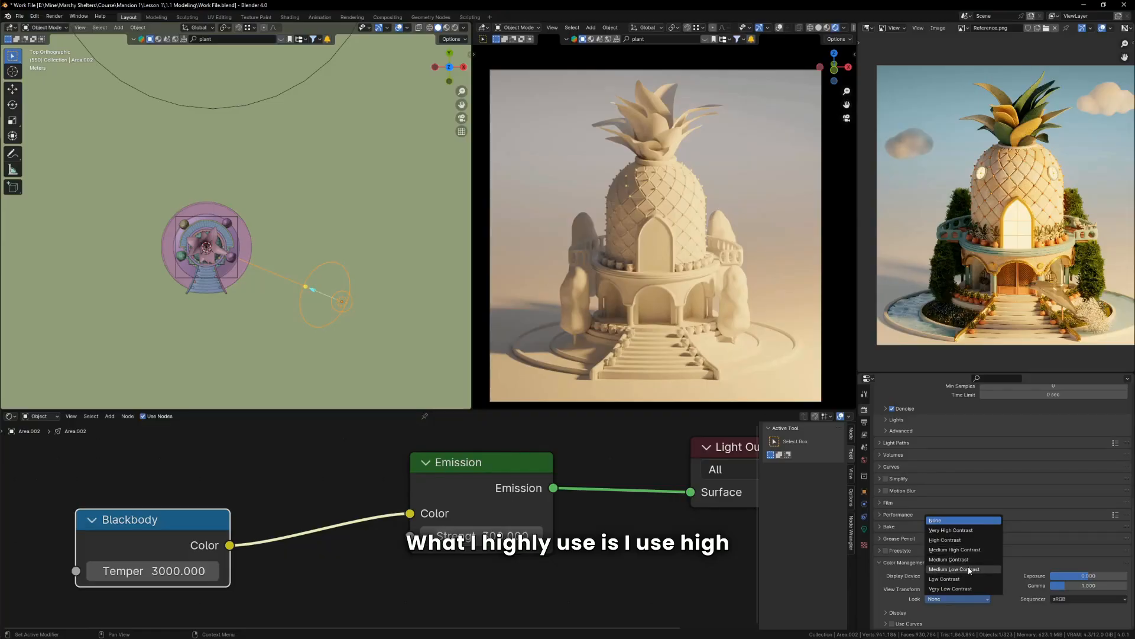
left_click(958, 543)
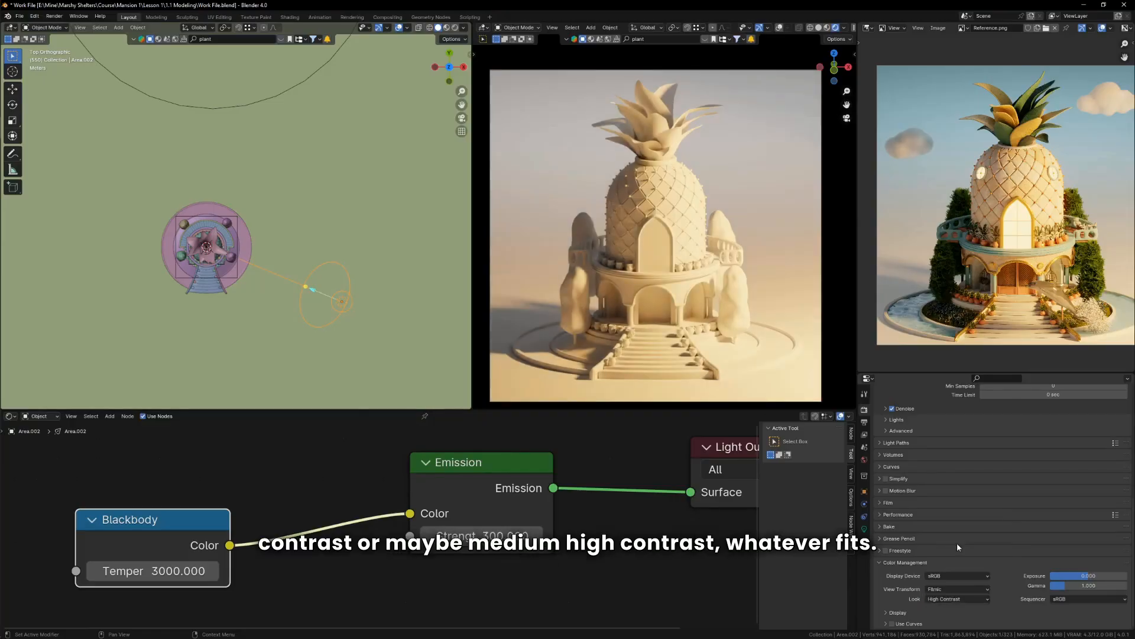
left_click(962, 599)
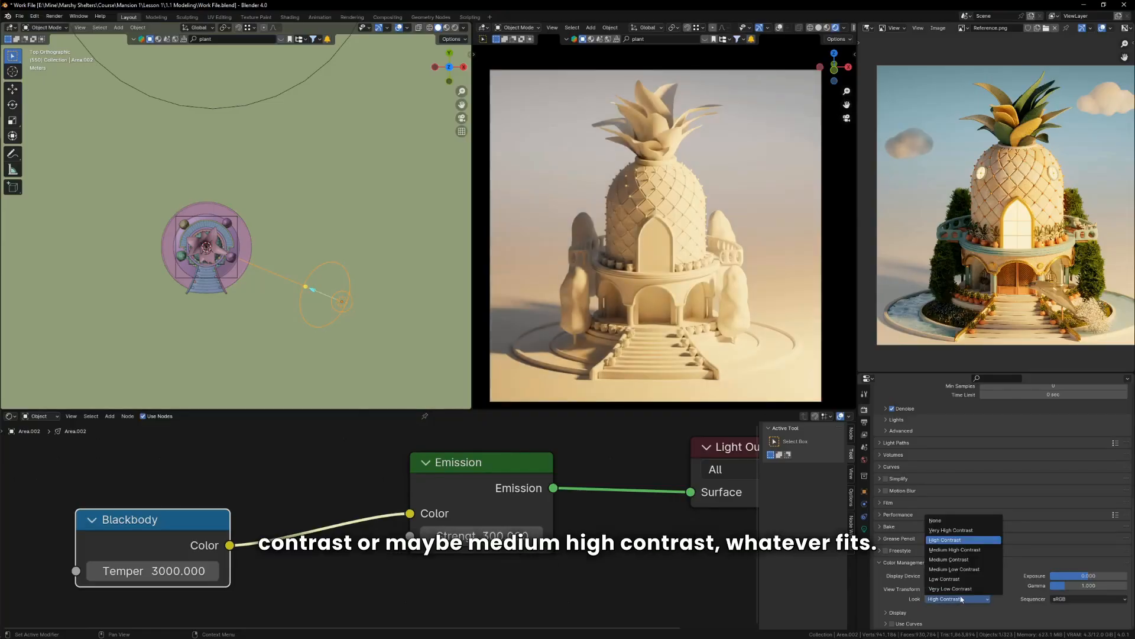
left_click(974, 551)
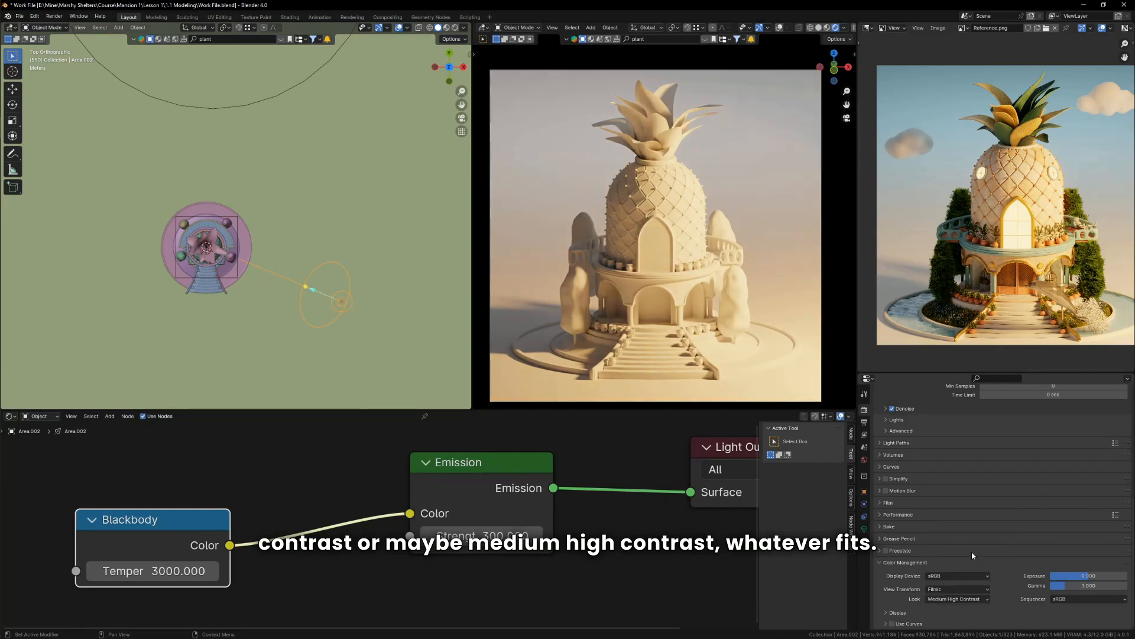
Try a Color Management gamma of 0.9 and restore it to 1
left_click_drag(1090, 577, 1083, 586)
left_click(1086, 586)
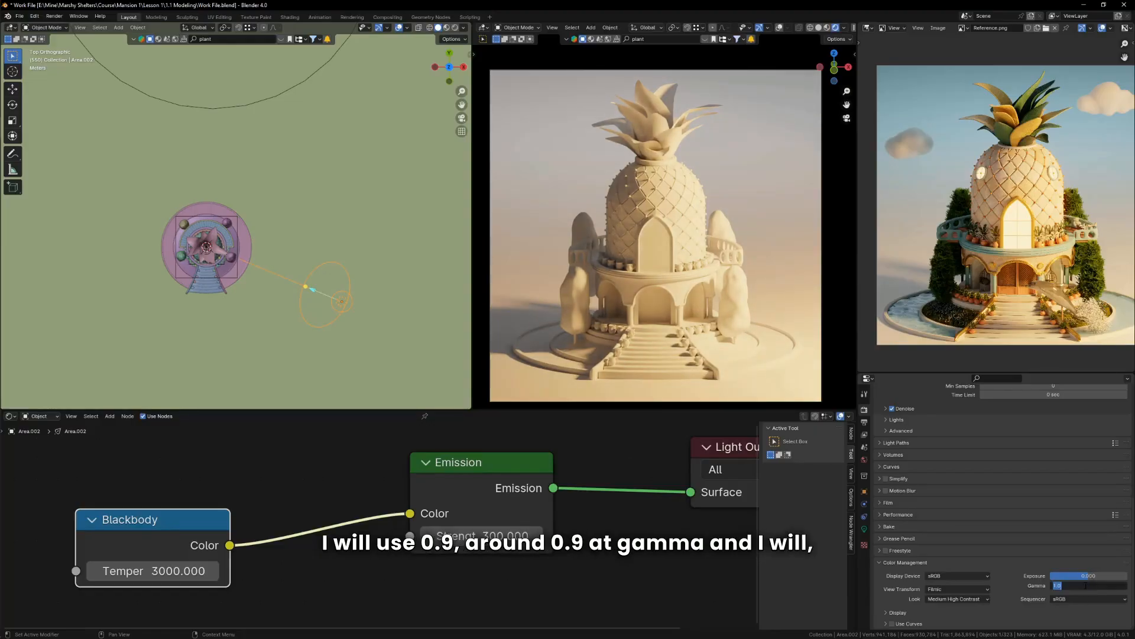
right_click(1086, 585)
key("Escape")
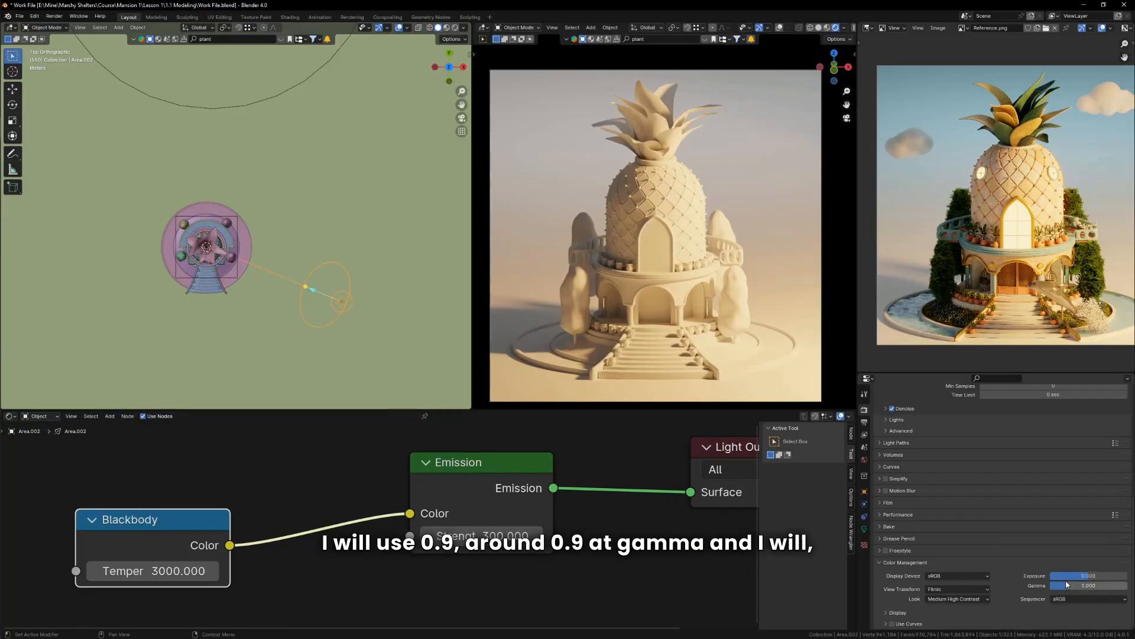
left_click(1076, 585)
type(".9")
key("Return")
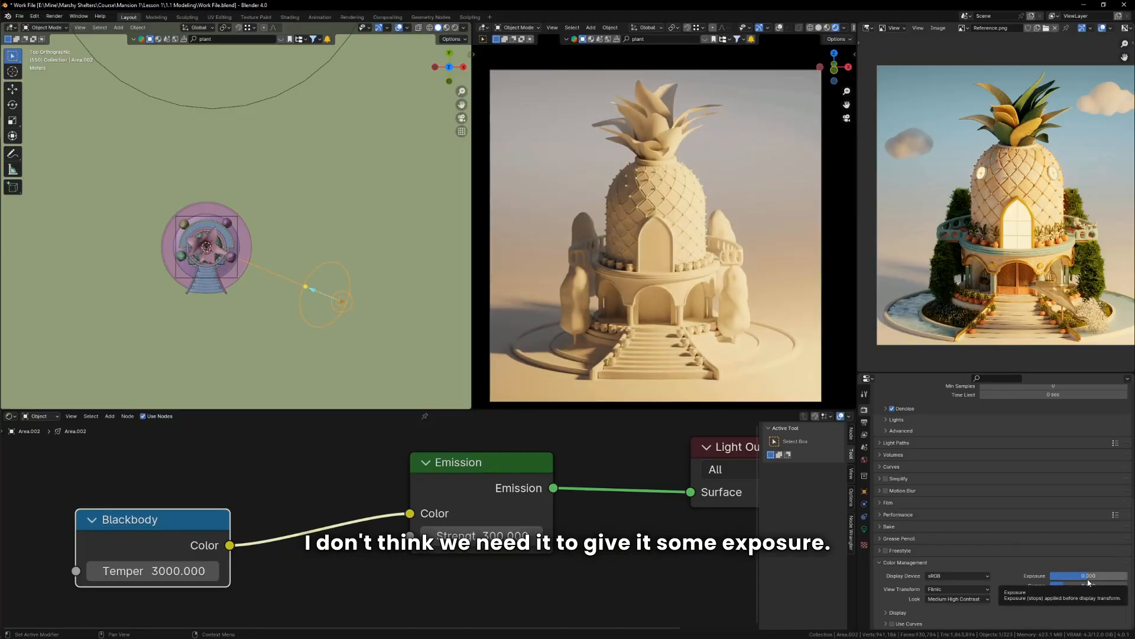
left_click(1094, 586)
type("1")
key("Return")
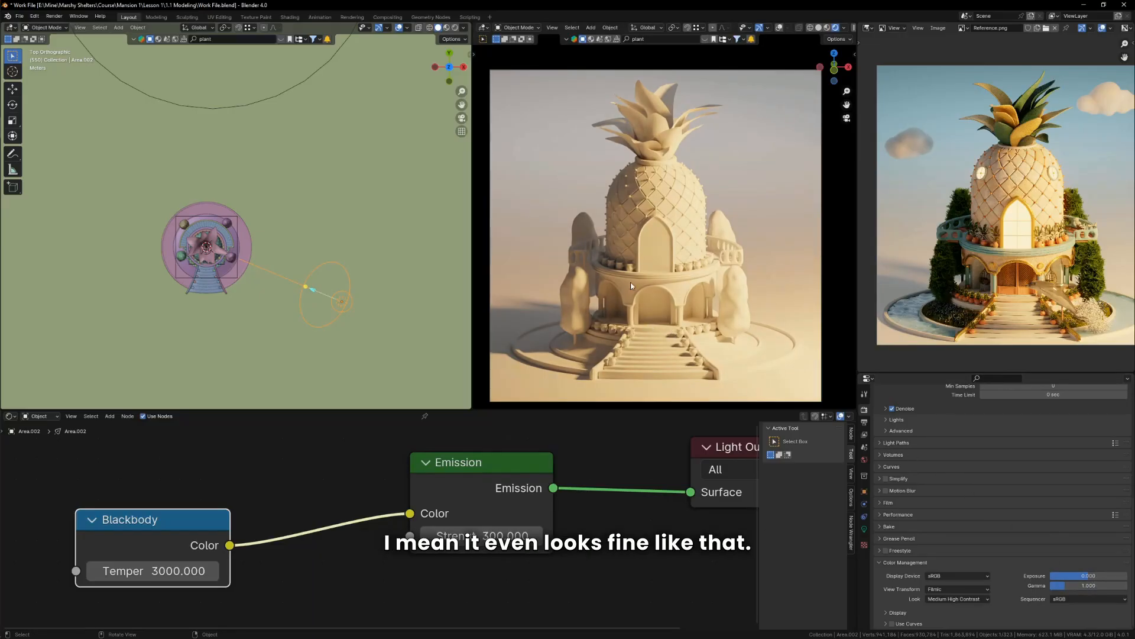
Duplicate the area light above the house and place the copy in front of the house on the side opposite the spot light
scroll(326, 302, "down", 4)
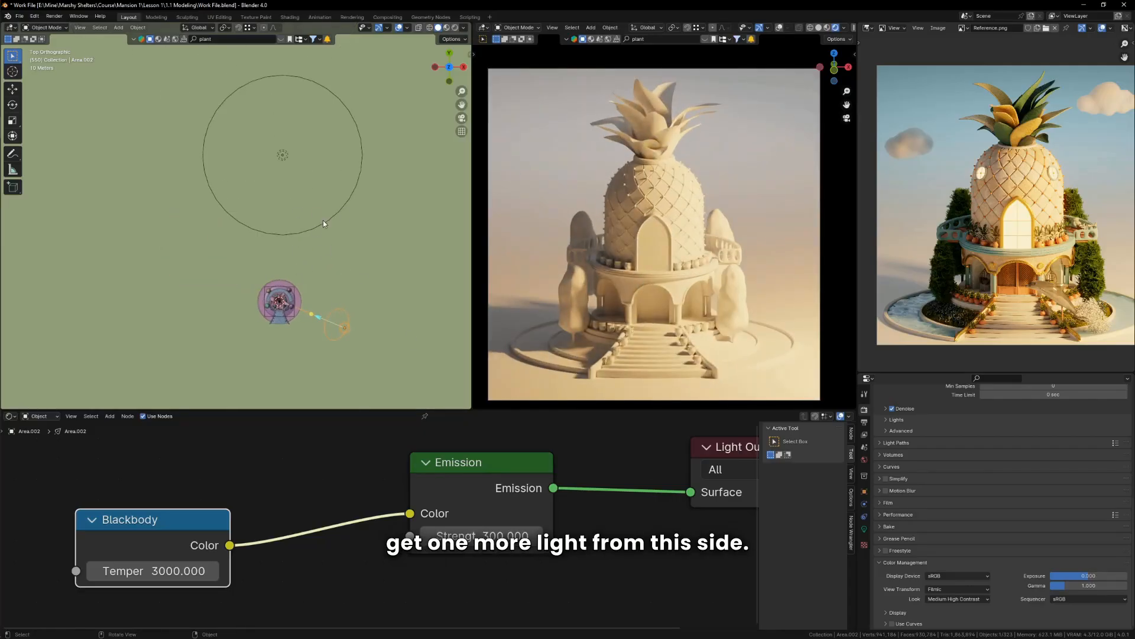
scroll(990, 181, "up", 2)
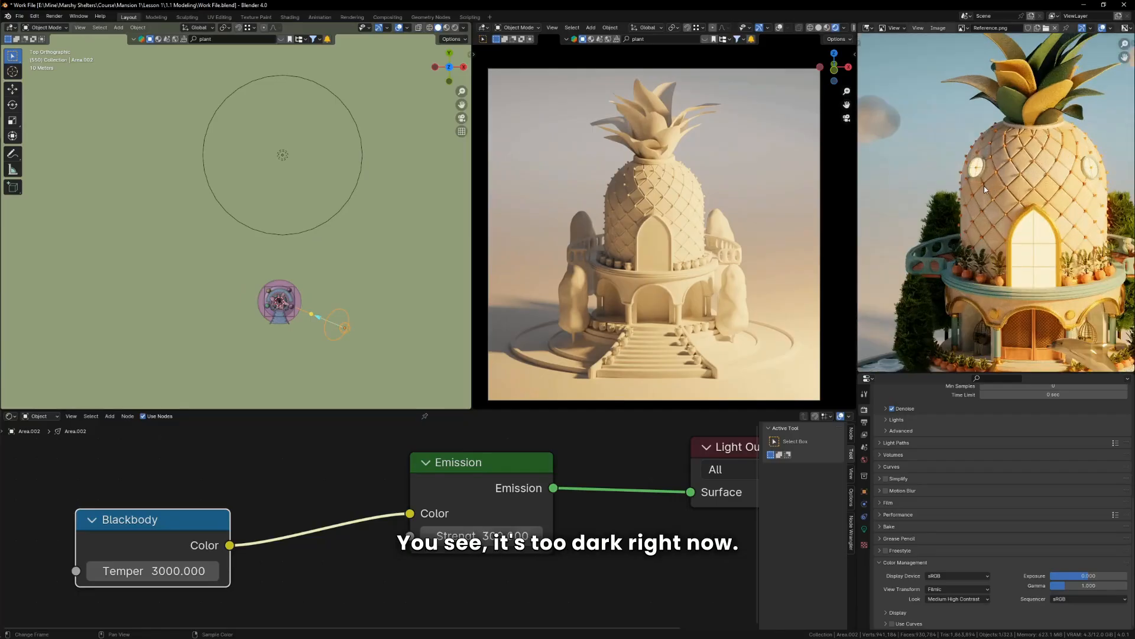
scroll(664, 221, "up", 3)
scroll(559, 230, "down", 2)
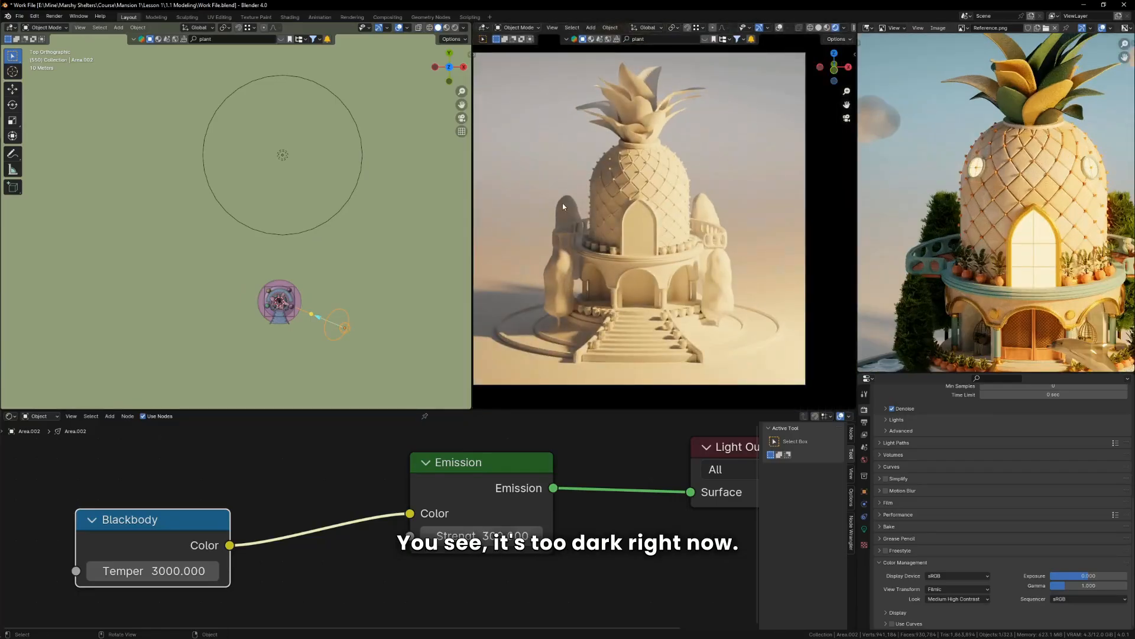
scroll(431, 229, "down", 2)
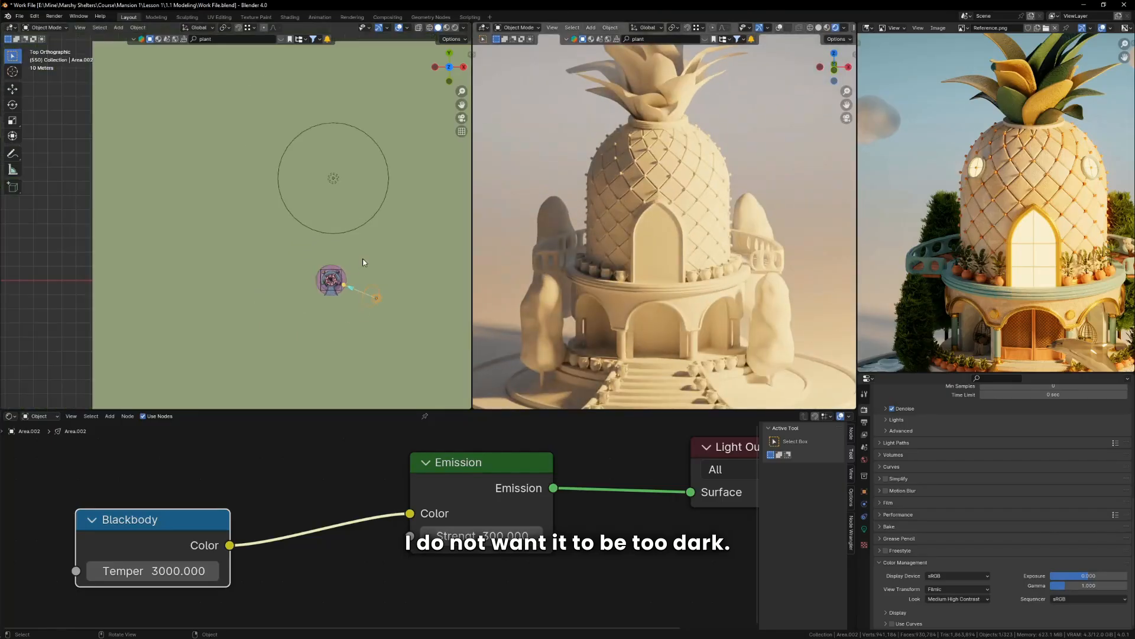
scroll(392, 226, "up", 2)
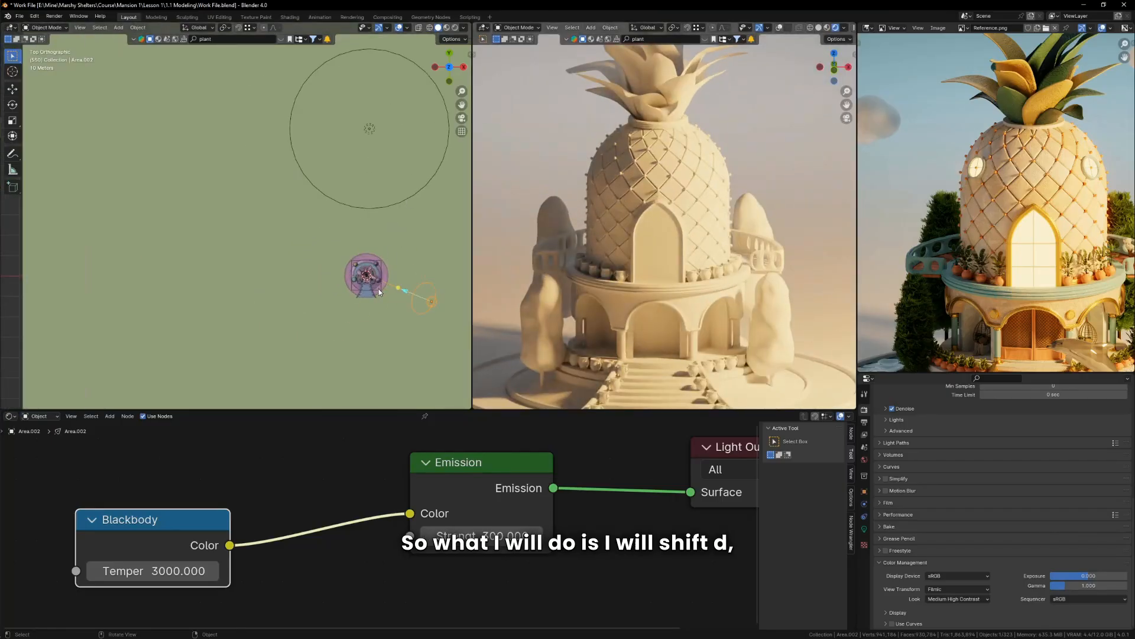
left_click(378, 290)
key("shift+d")
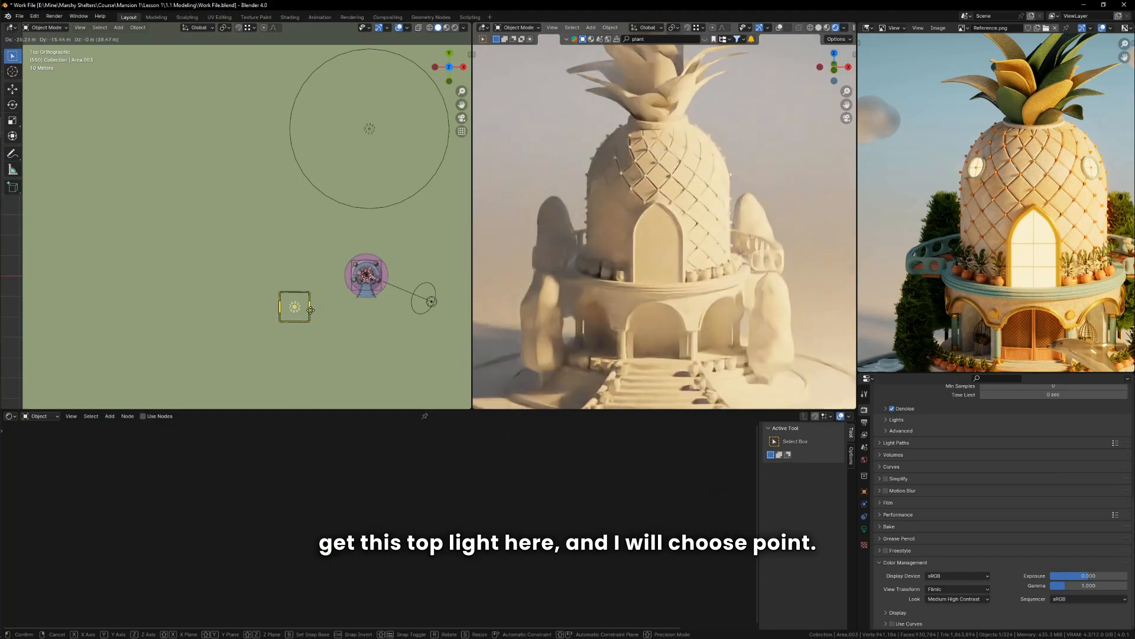
left_click(324, 311)
scroll(320, 319, "up", 4)
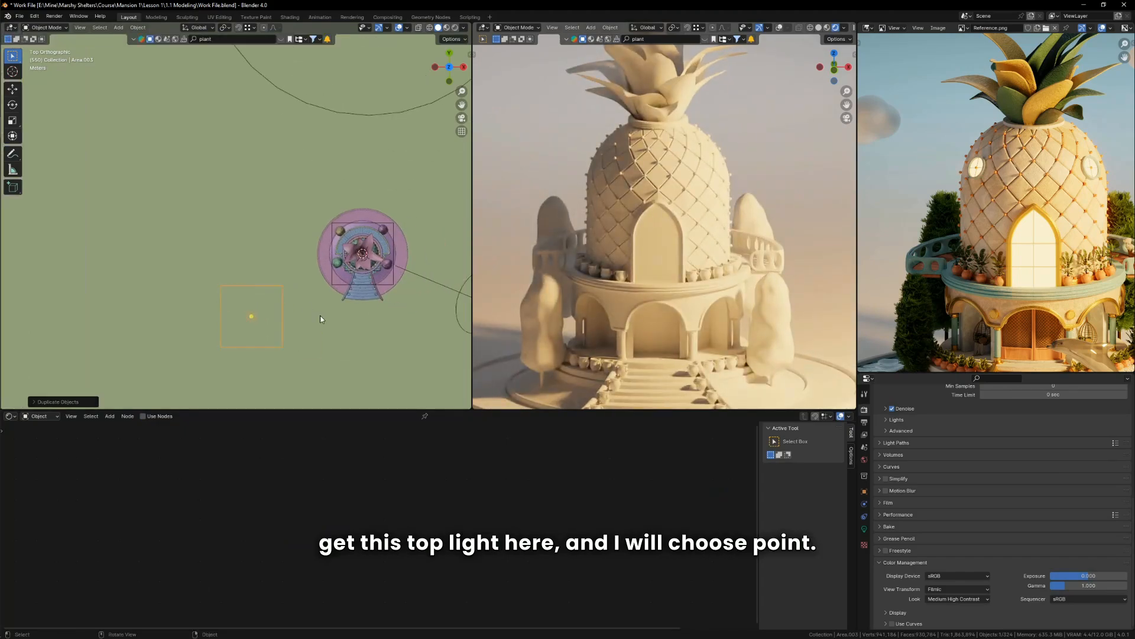
Change the duplicated area light to a Point light and raise it along the Z axis
left_click(864, 529)
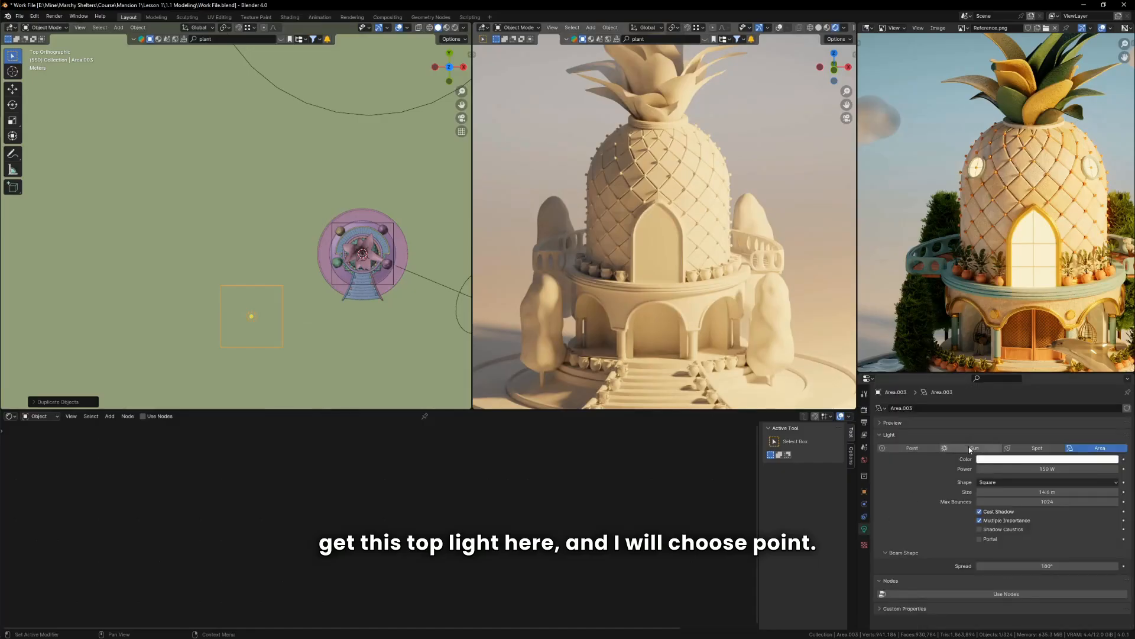
left_click(912, 448)
middle_click_drag(349, 308, 232, 252)
scroll(321, 230, "up", 2)
key("g")
key("z")
left_click(321, 221)
scroll(278, 273, "down", 4)
scroll(232, 252, "up", 2)
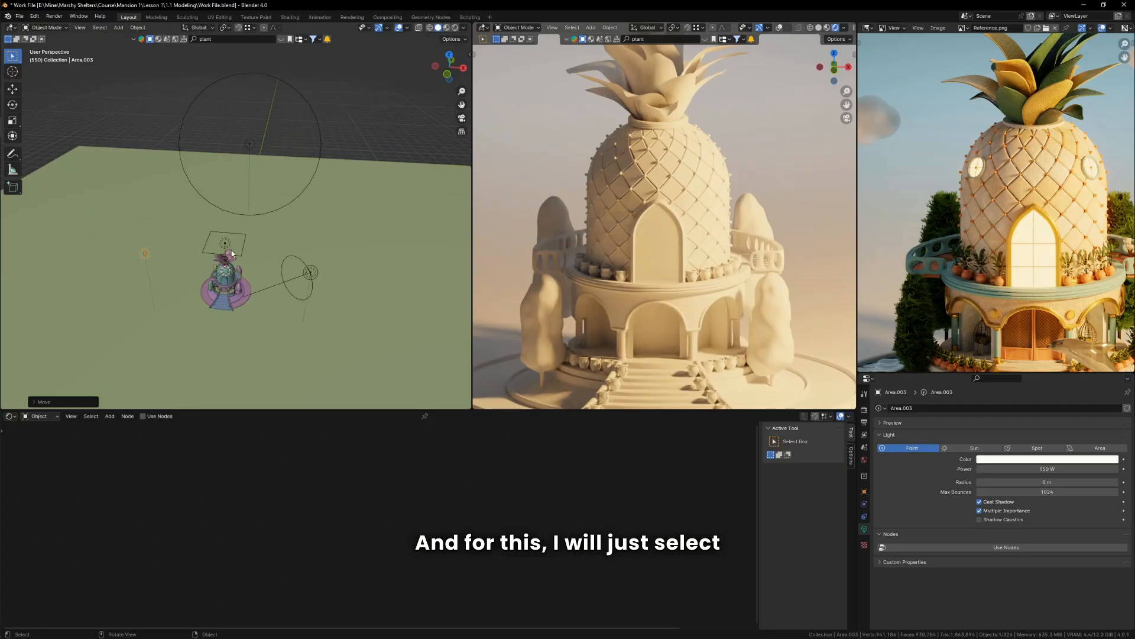
Hide the top area light, the large background light and the spot light to isolate the new point light
left_click(232, 251)
left_click(318, 109, "shift")
left_click(310, 272, "shift")
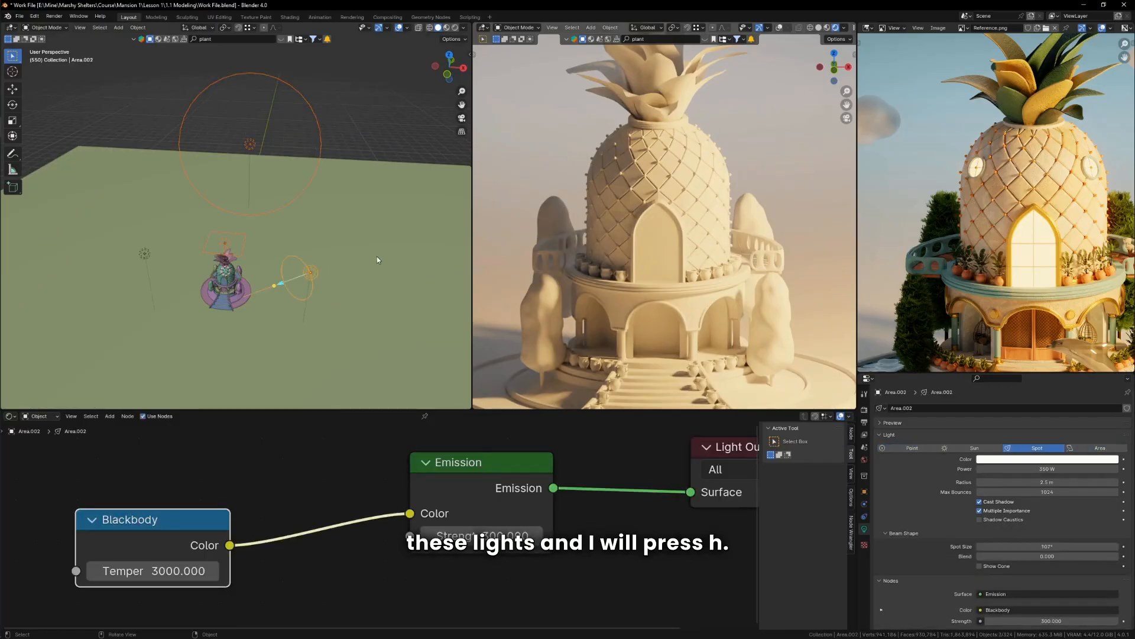
key("h")
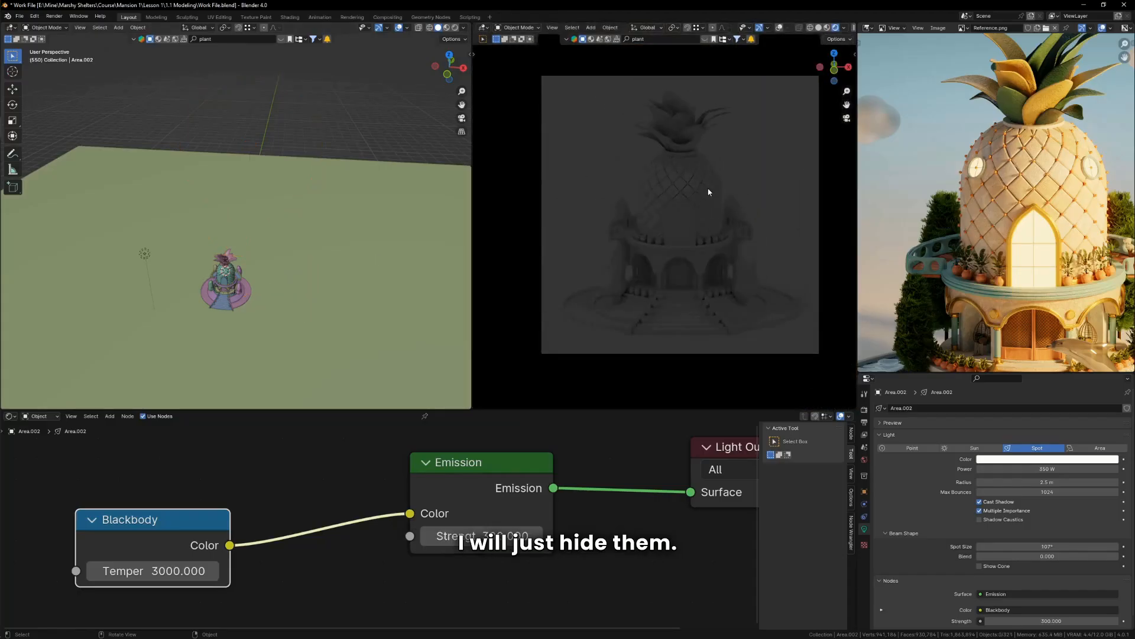
Set the new point light's radius to 9.91 m and its power to 2000 W for a subtle fill
left_click(143, 254)
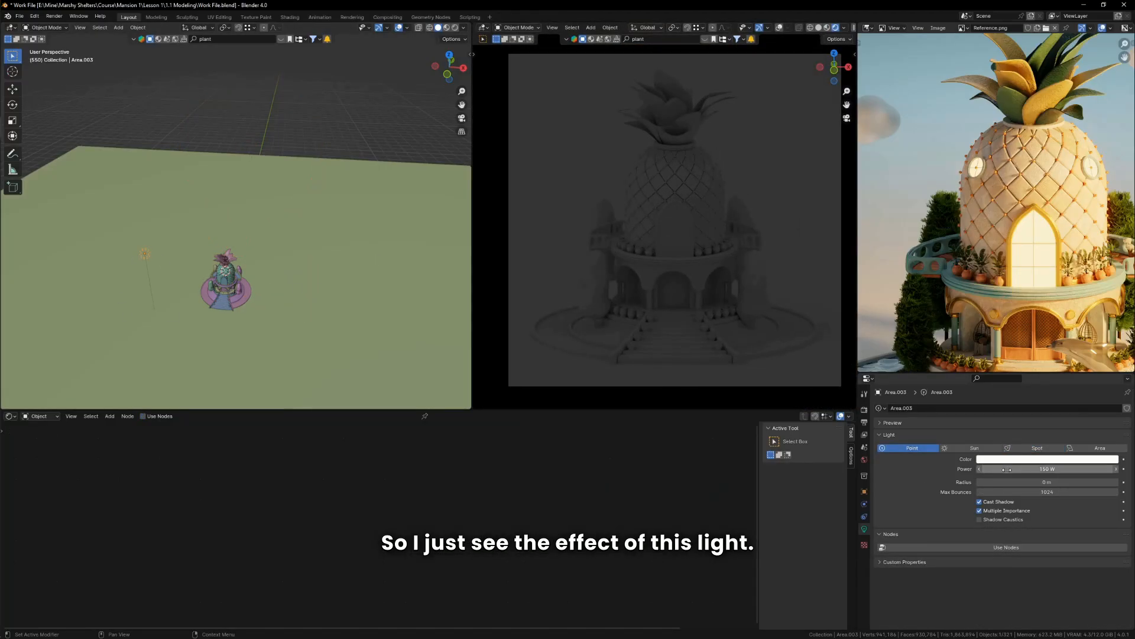
left_click_drag(1031, 482, 1034, 482)
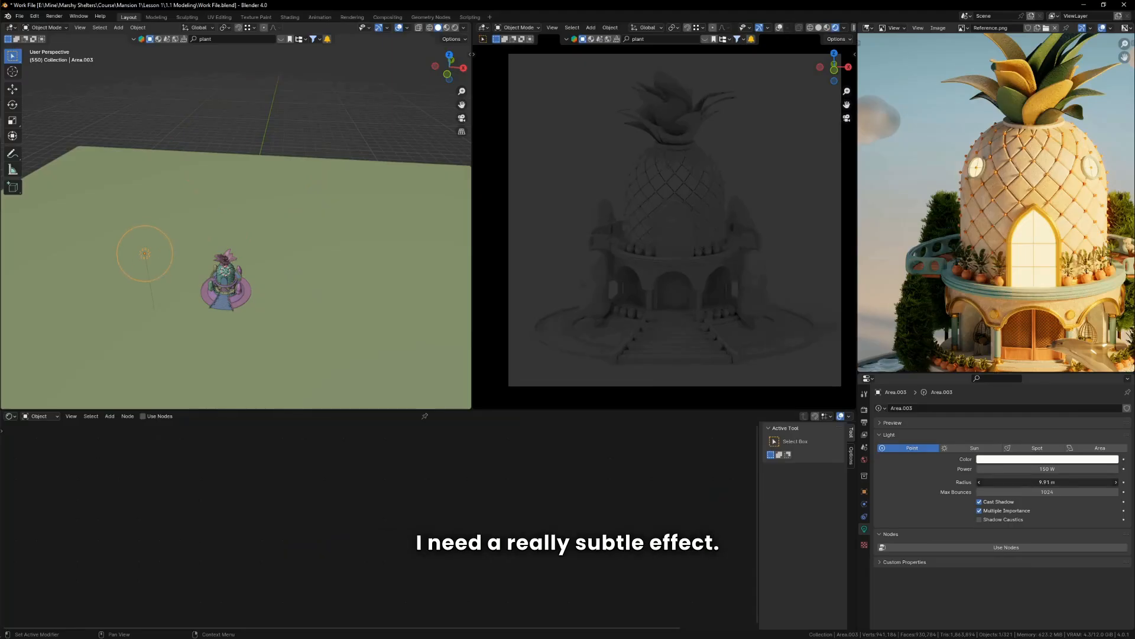
double_click(1057, 468)
type("500")
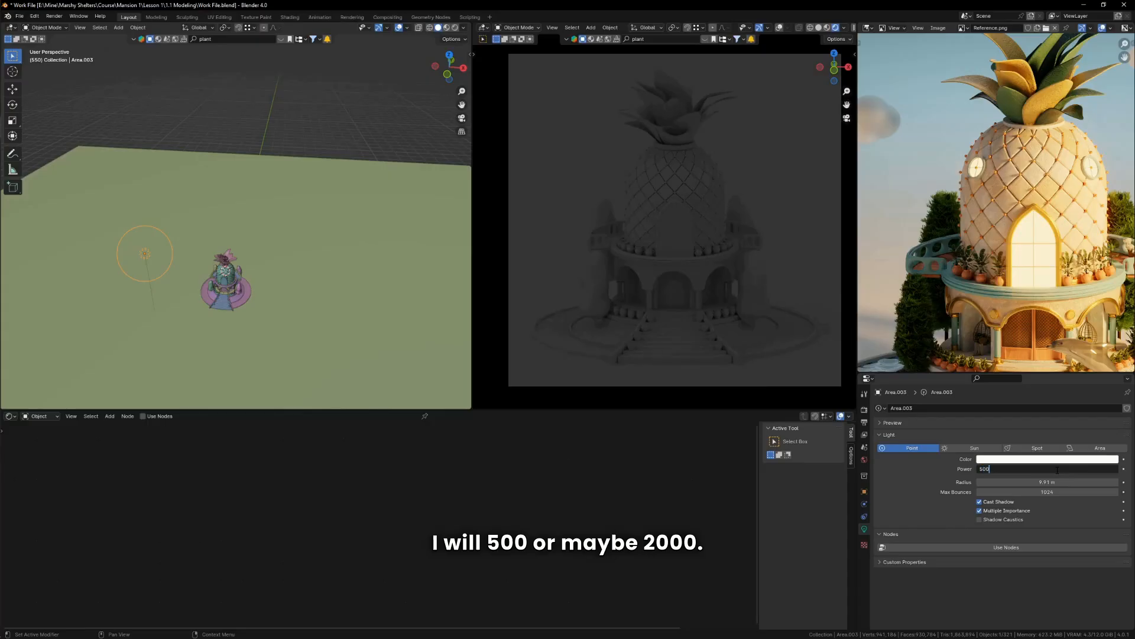
key("Return")
double_click(1055, 469)
type("1")
type("000")
key("Return")
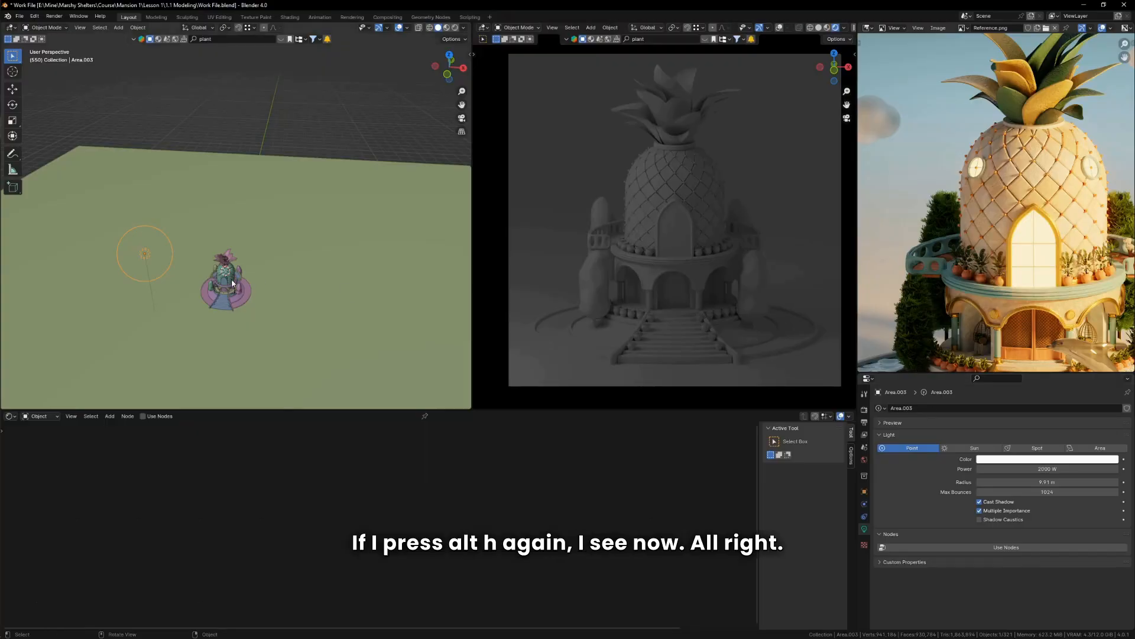
Unhide all the hidden lights and return the rendered viewport to the camera view
key("alt+h")
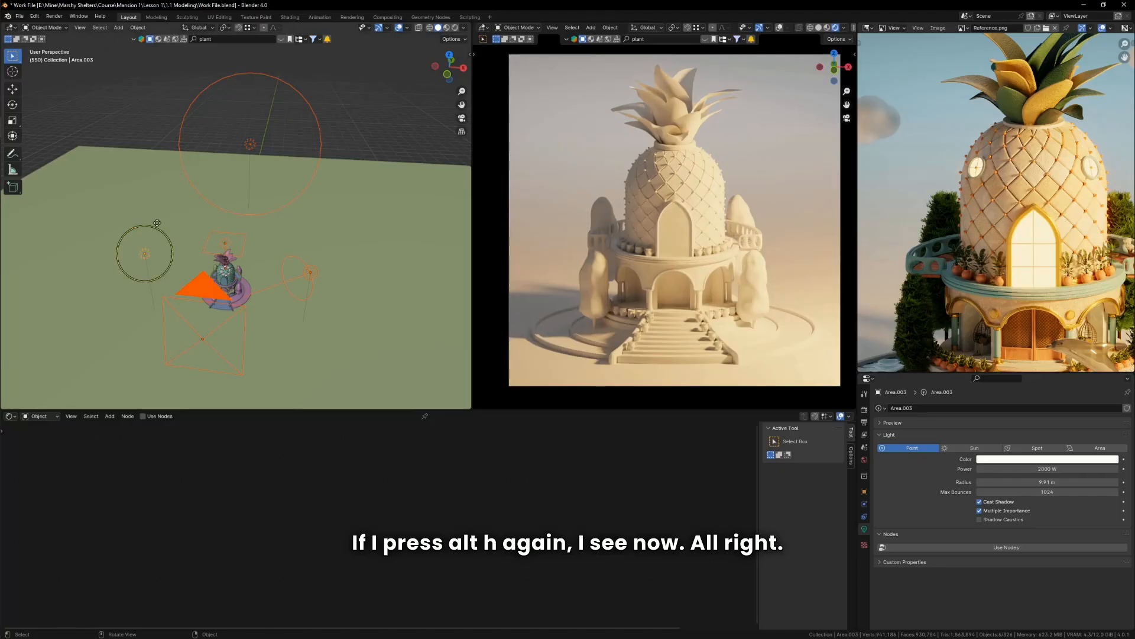
left_click(155, 227)
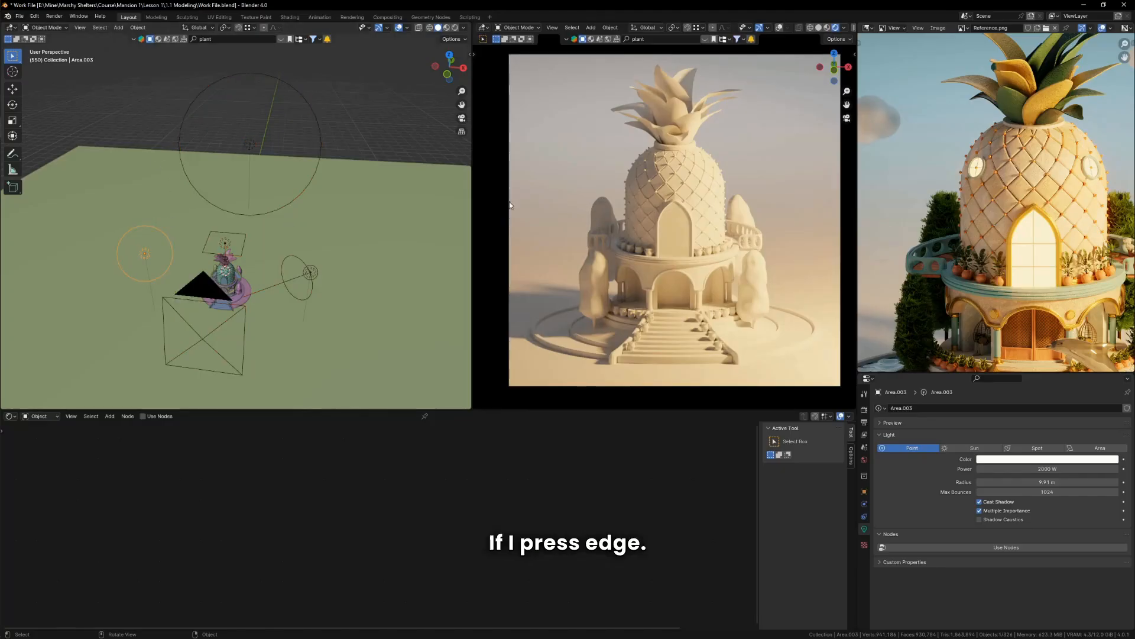
key("alt+h")
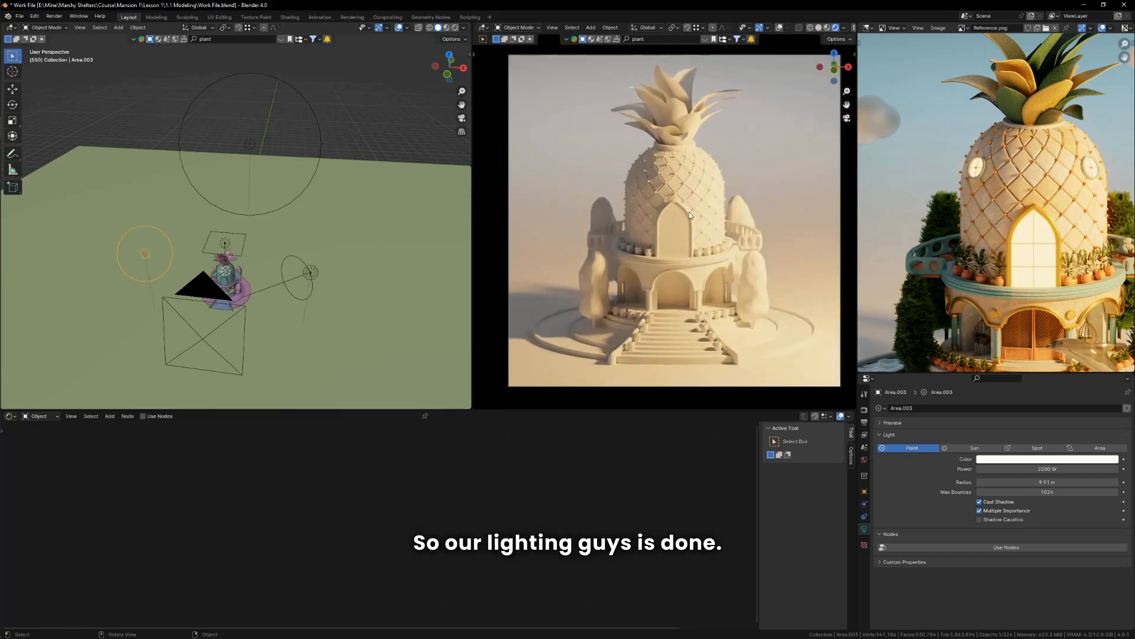
middle_click_drag(682, 229, 729, 232)
key("KP_0")
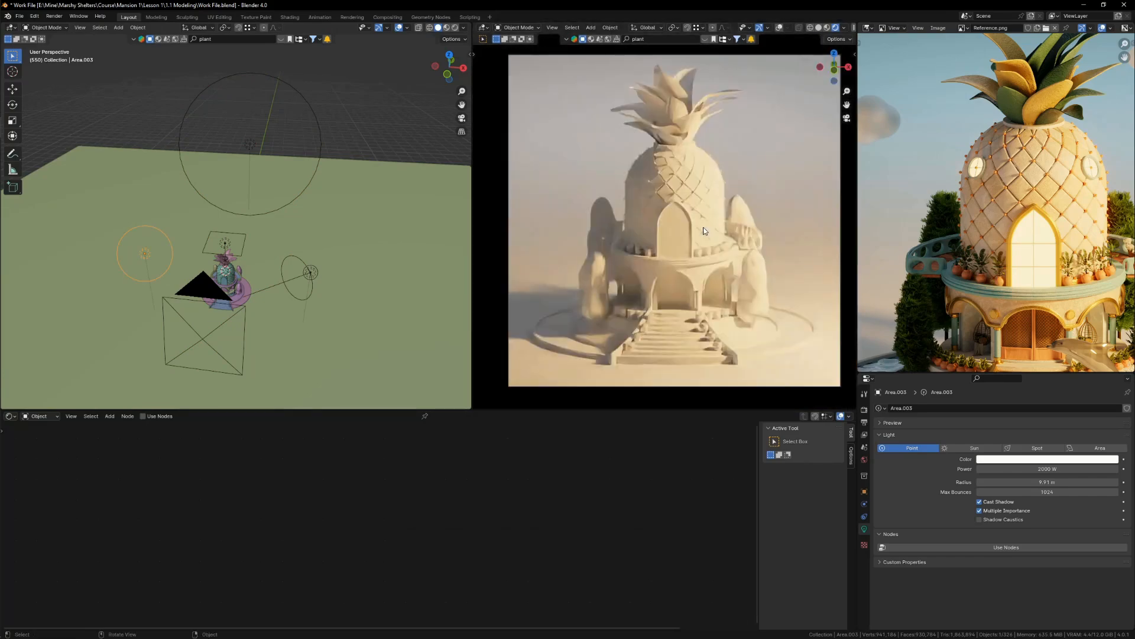